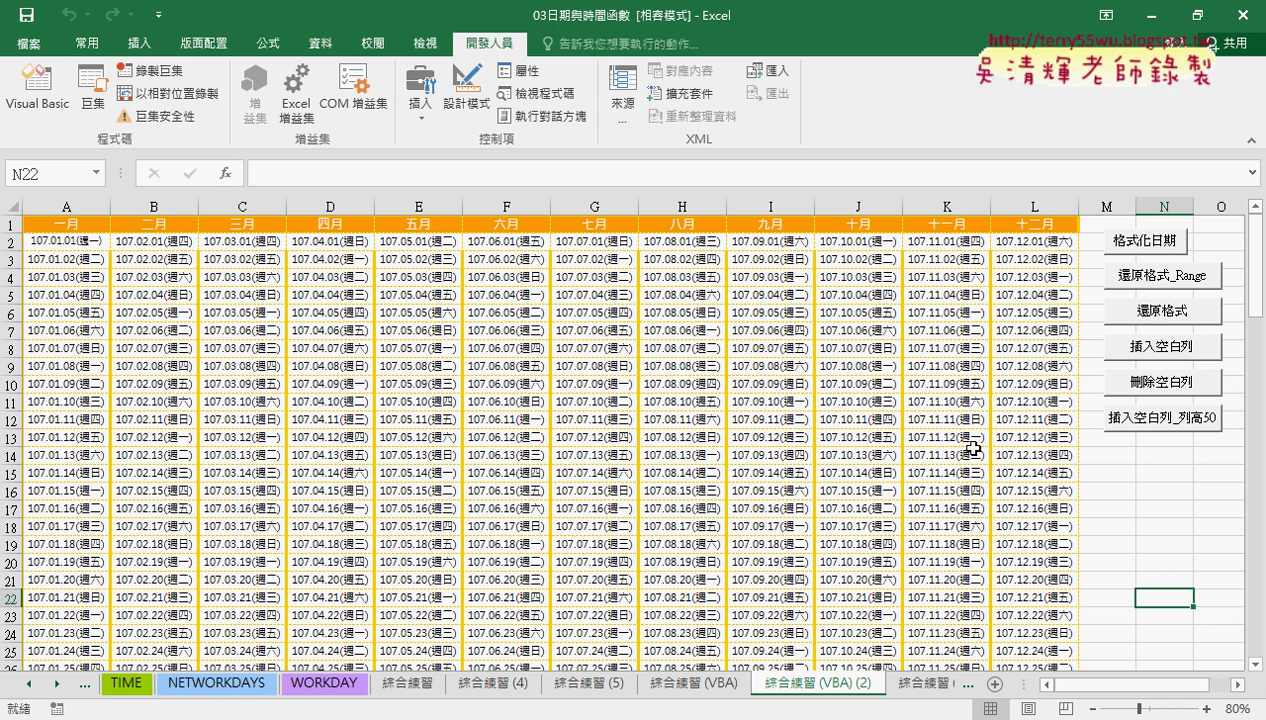
- Test the weekend colouring and clearing macro buttons twice, leaving the dates uncoloured
left_click(1124, 247)
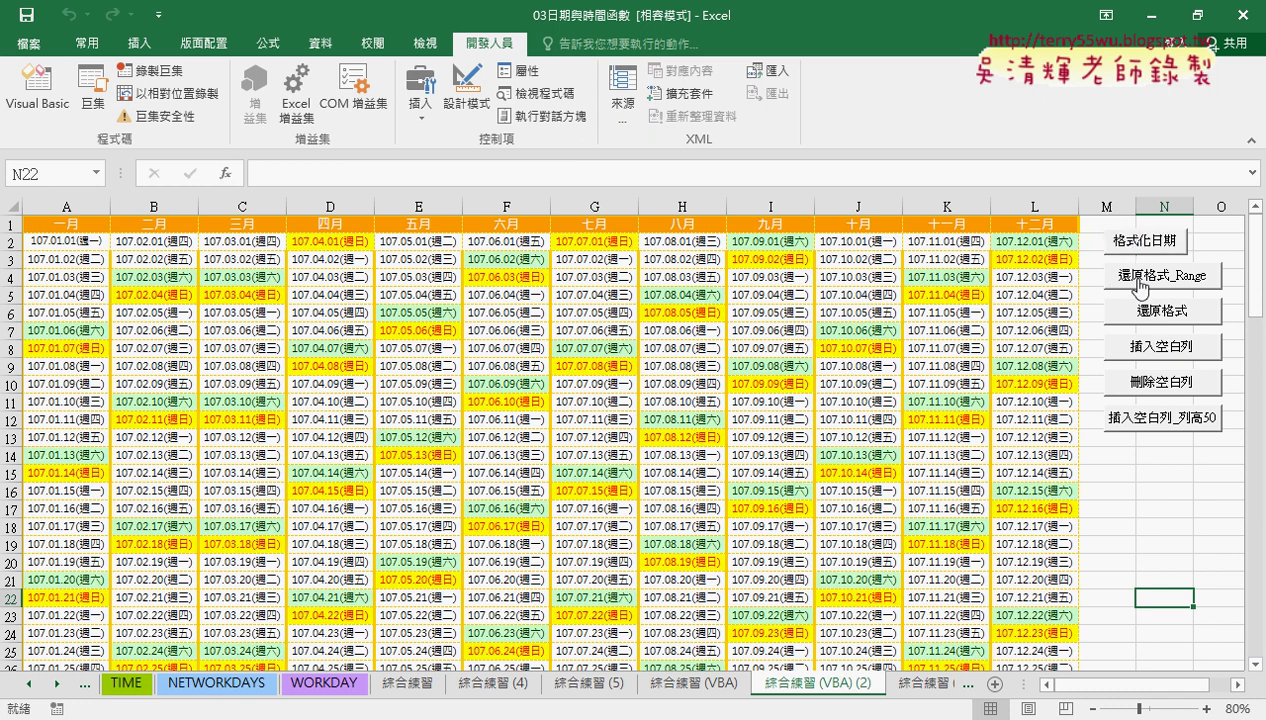
left_click(1141, 287)
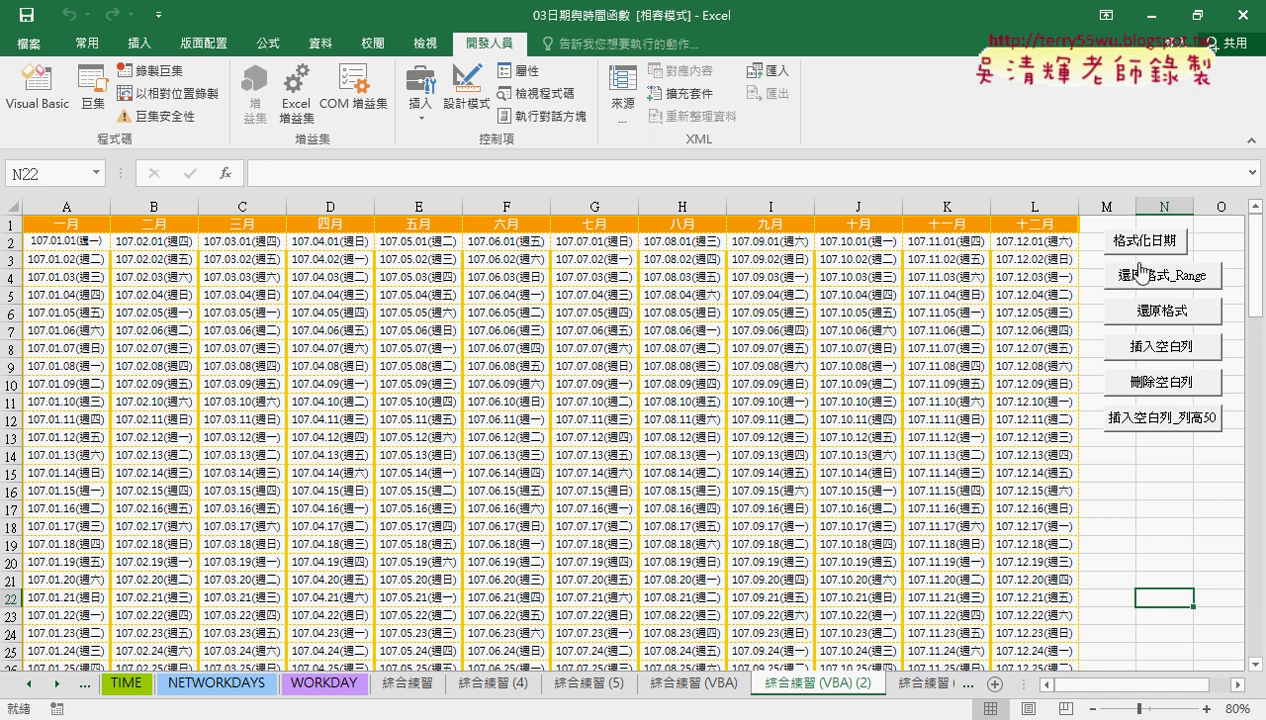
left_click(1142, 245)
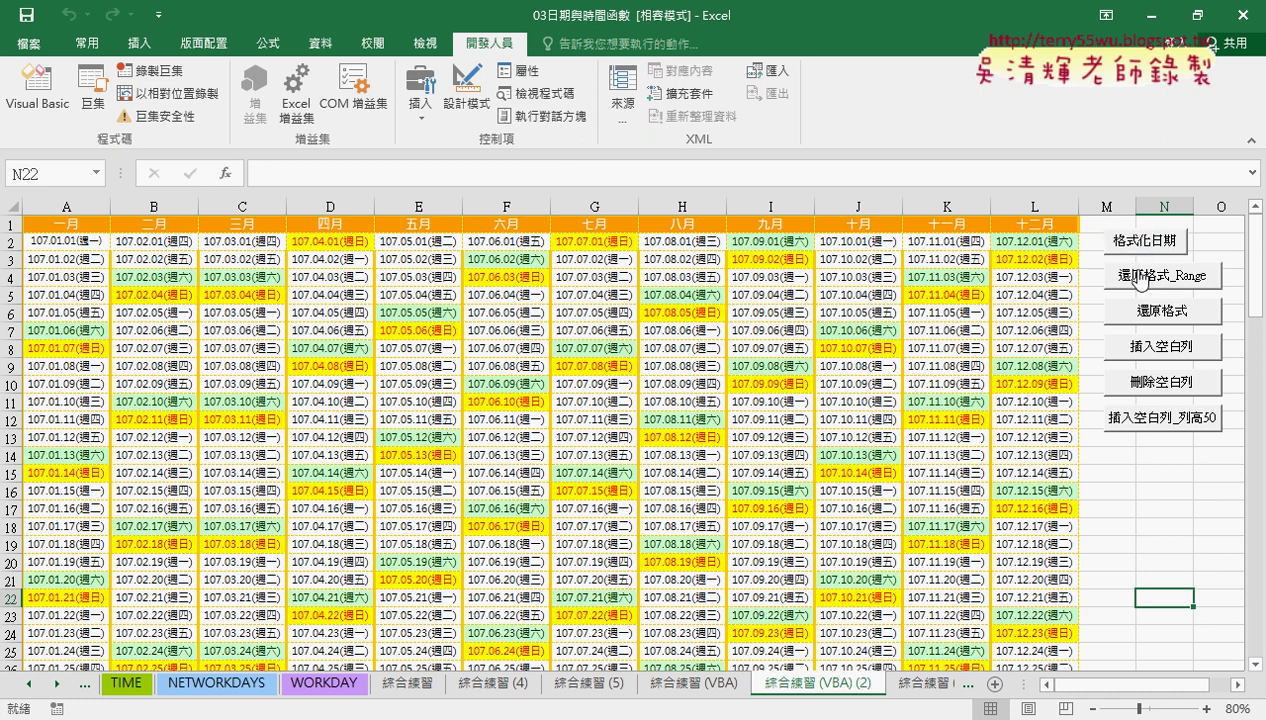
left_click(1140, 277)
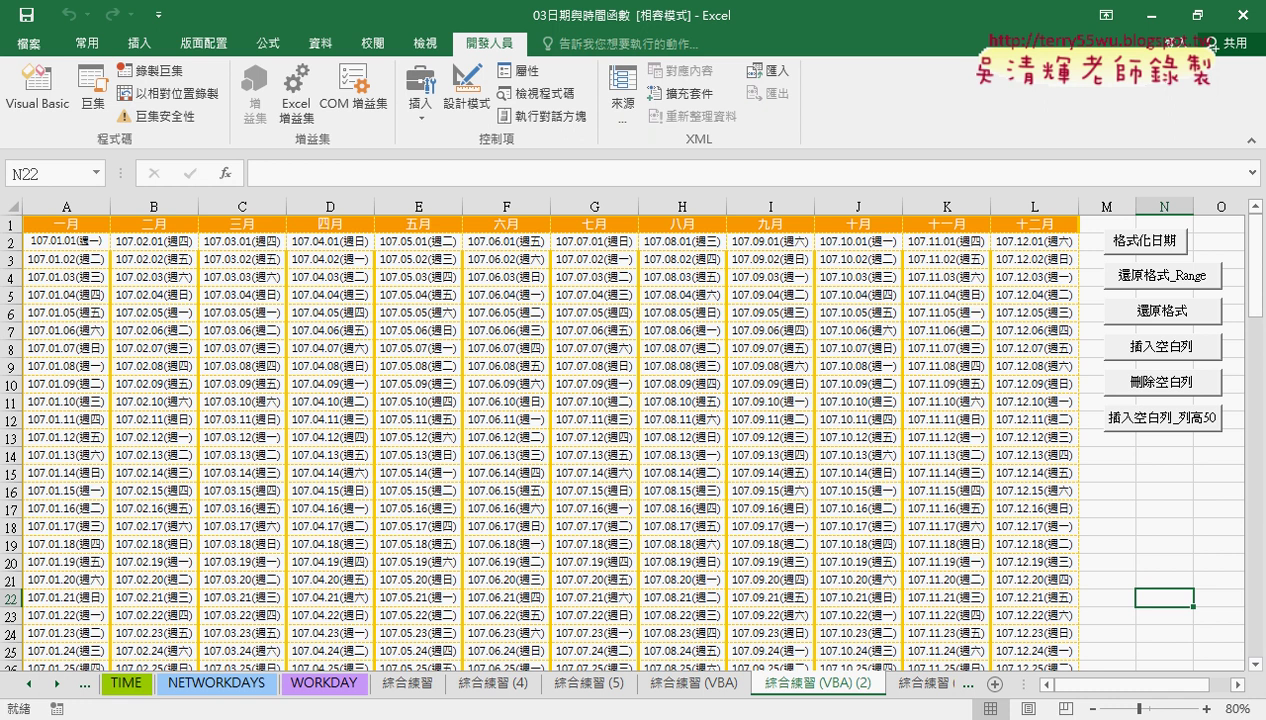
- In the Google Docs code document, find the macro's row loop and its loop variable i
left_click(331, 667)
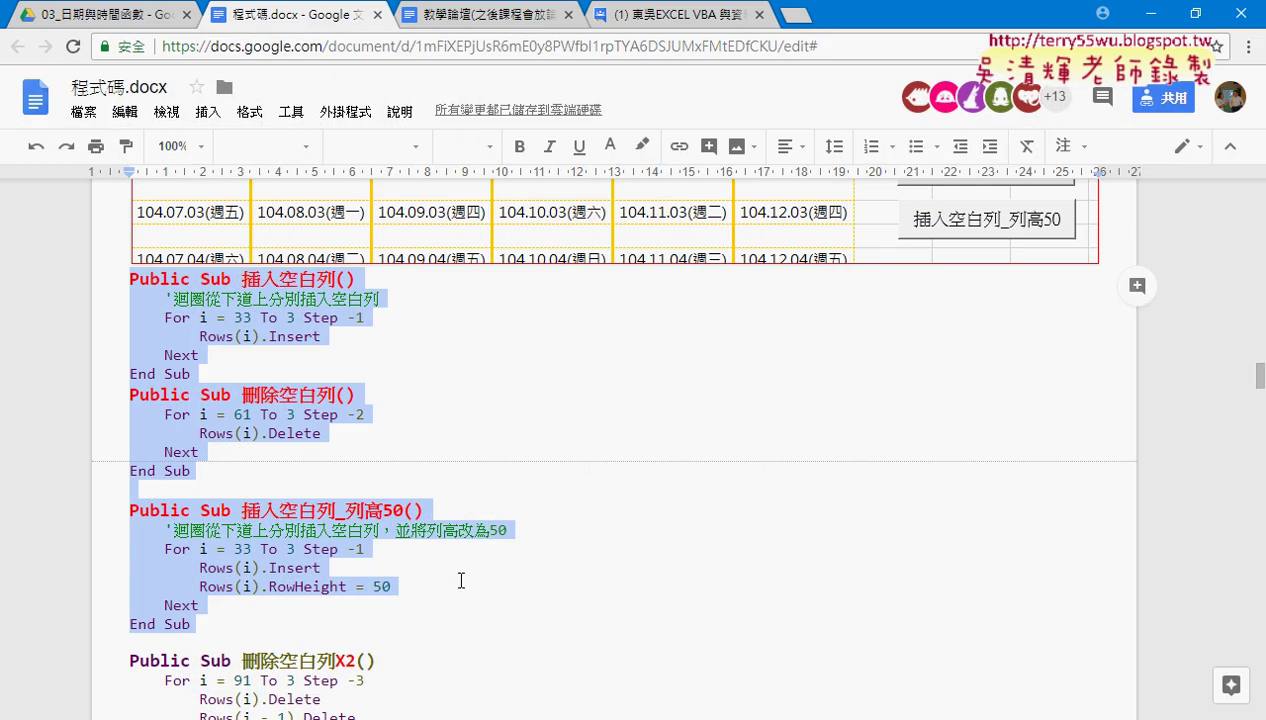
scroll(461, 580, "up", 2)
scroll(477, 582, "down", 6)
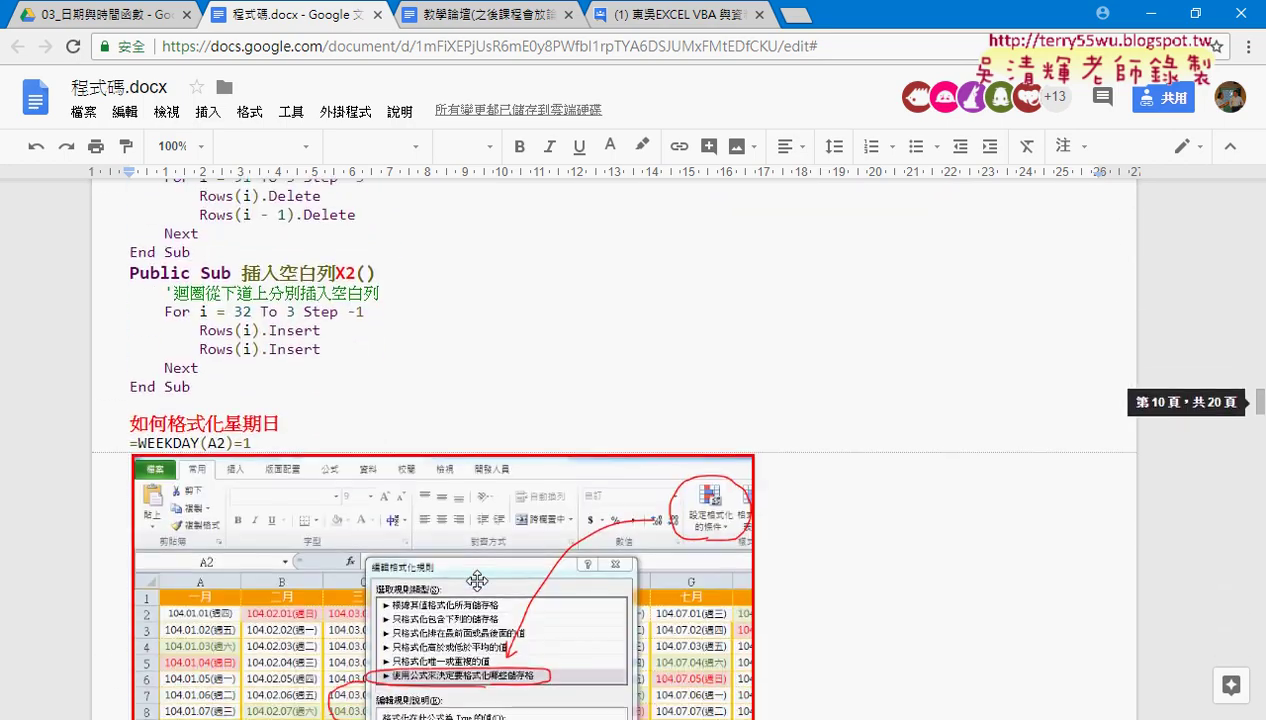
scroll(477, 580, "down", 5)
scroll(477, 580, "down", 5)
scroll(477, 581, "down", 5)
scroll(477, 582, "down", 5)
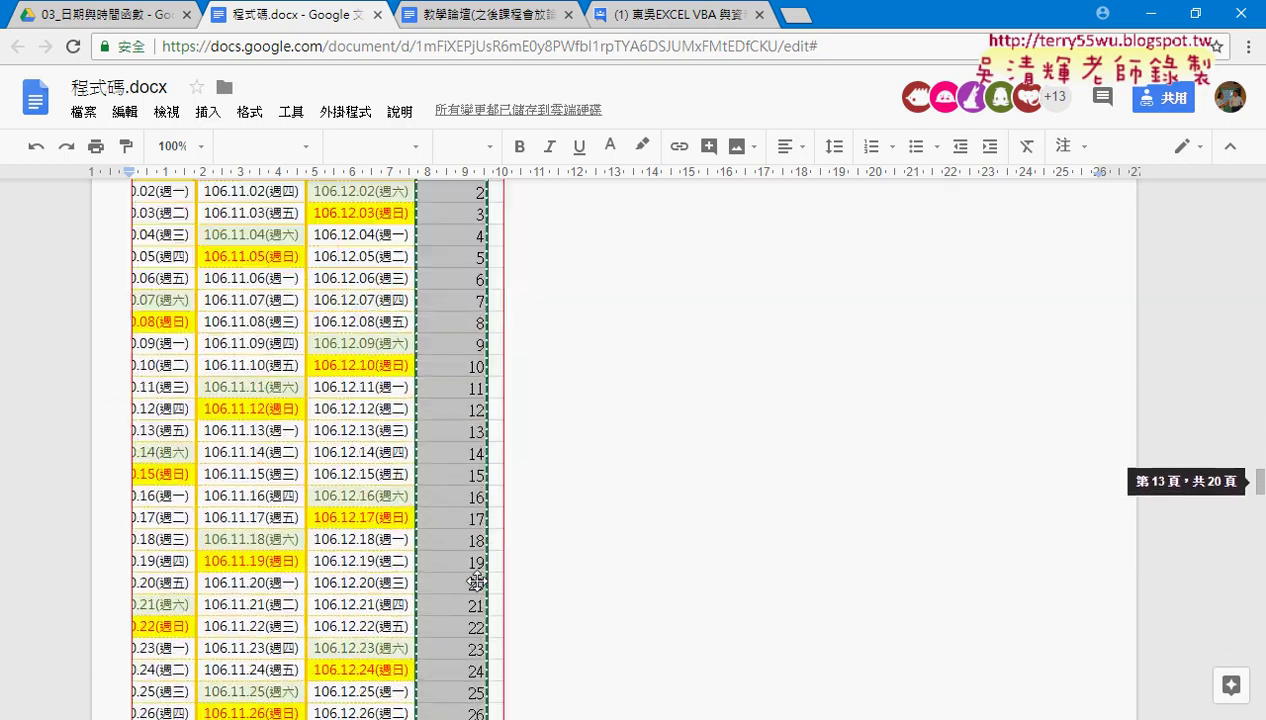
scroll(477, 580, "down", 5)
scroll(477, 580, "down", 5)
scroll(478, 581, "down", 5)
scroll(480, 582, "down", 5)
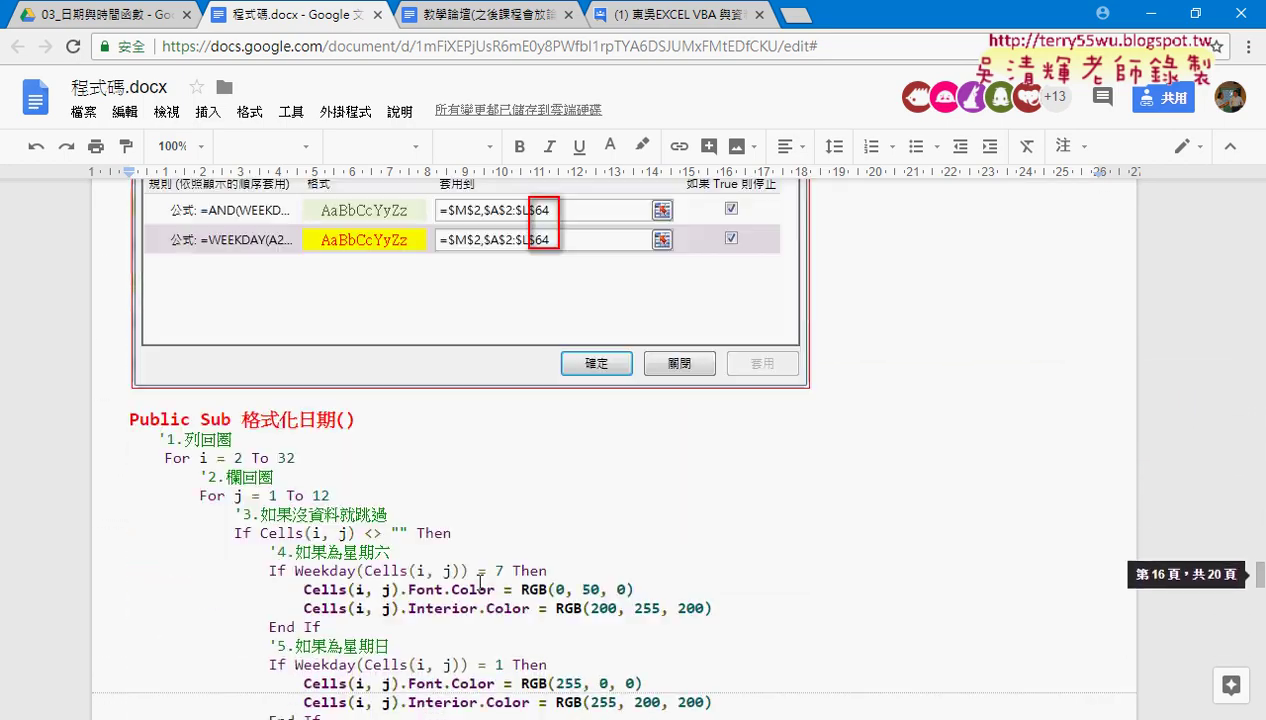
scroll(479, 582, "down", 3)
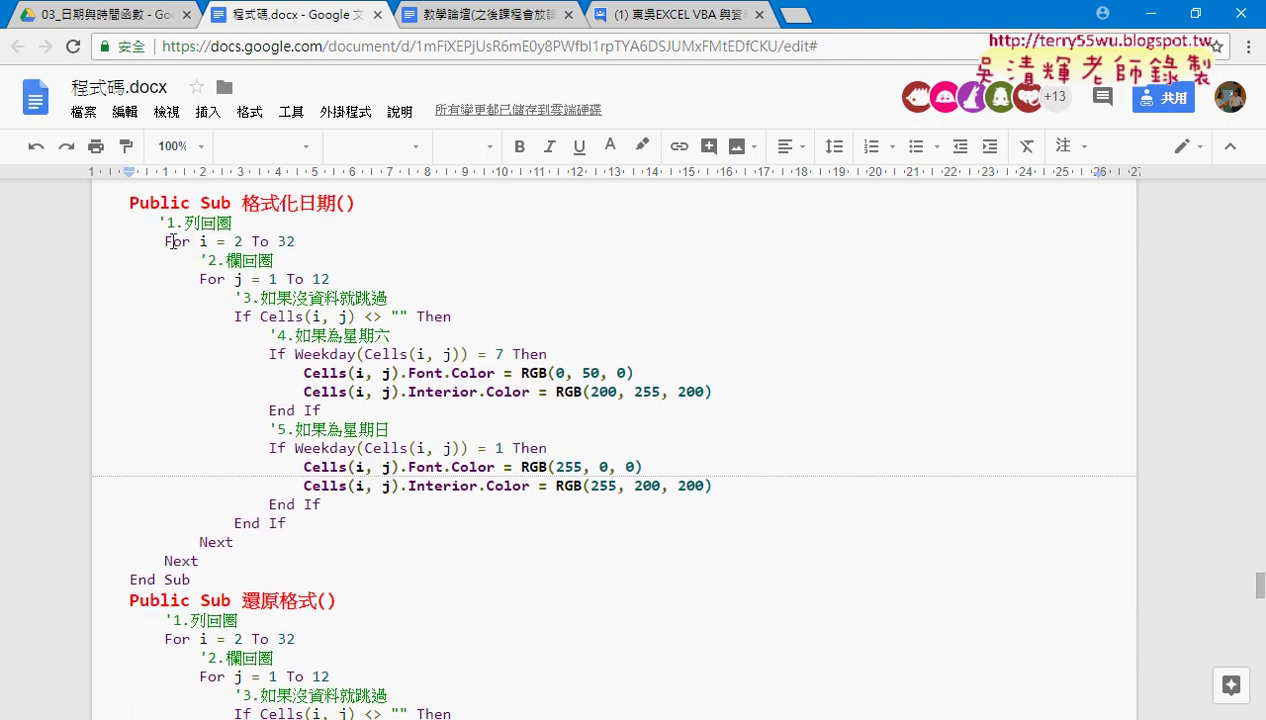
left_click(172, 241)
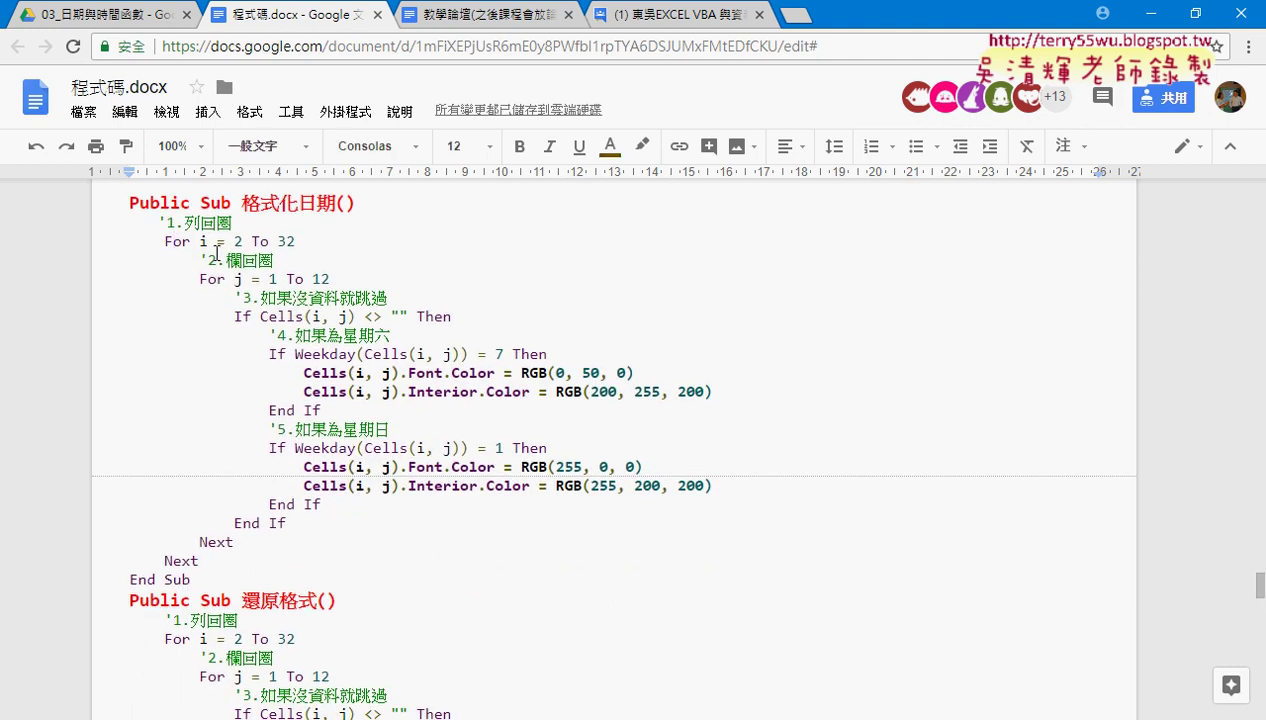
double_click(204, 242)
left_click(232, 278)
- Highlight the empty-cell check, the Weekday expression, and the Saturday and Sunday colouring blocks
left_click_drag(259, 316, 355, 316)
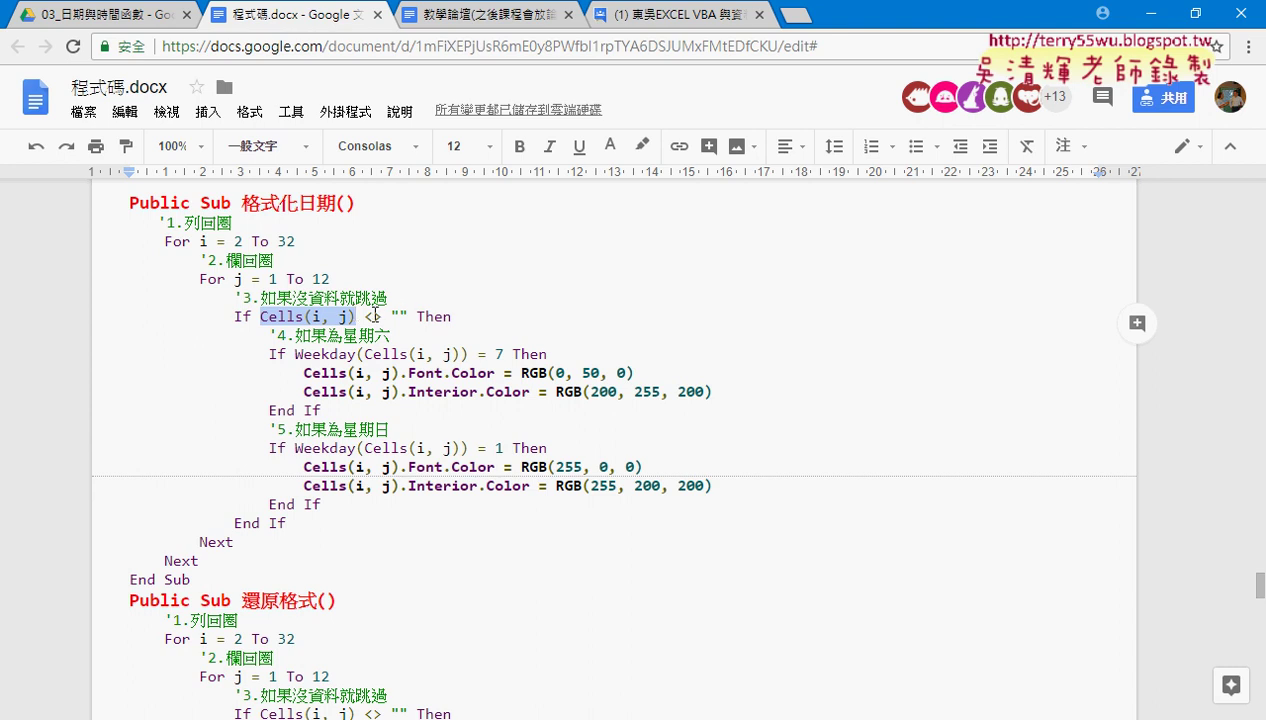
left_click_drag(408, 316, 391, 316)
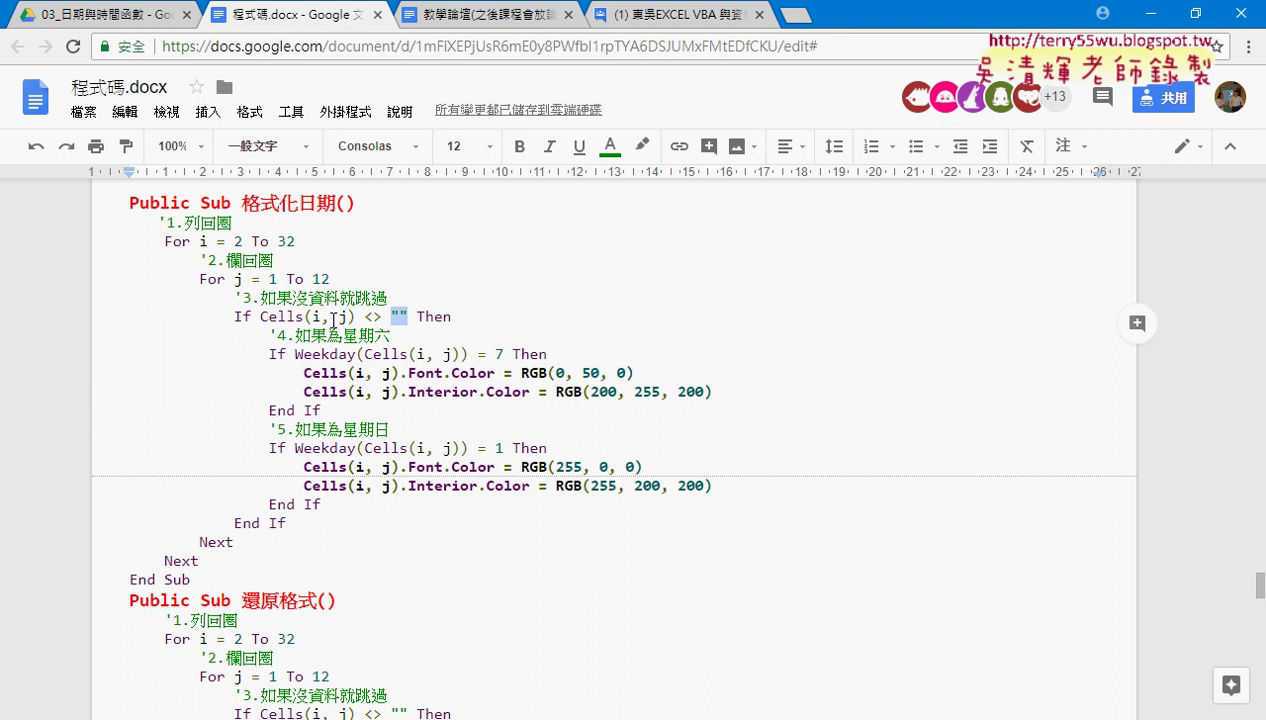
left_click_drag(295, 354, 470, 354)
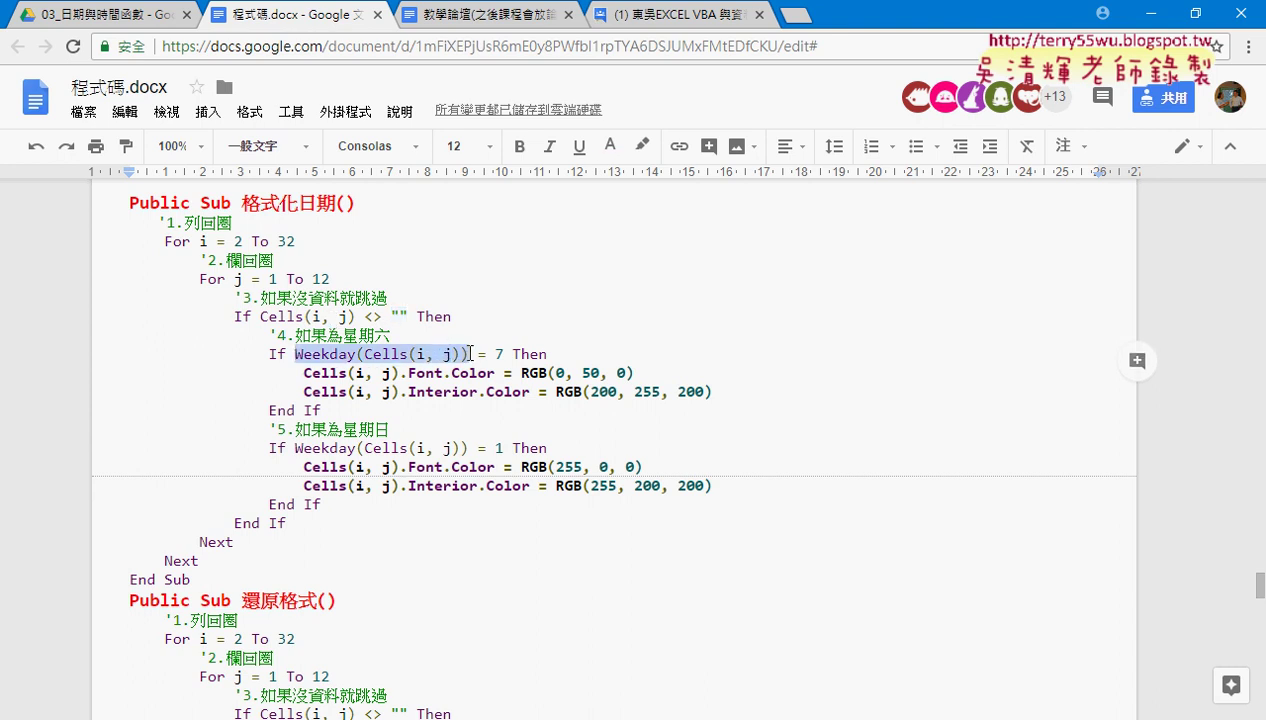
left_click(428, 372)
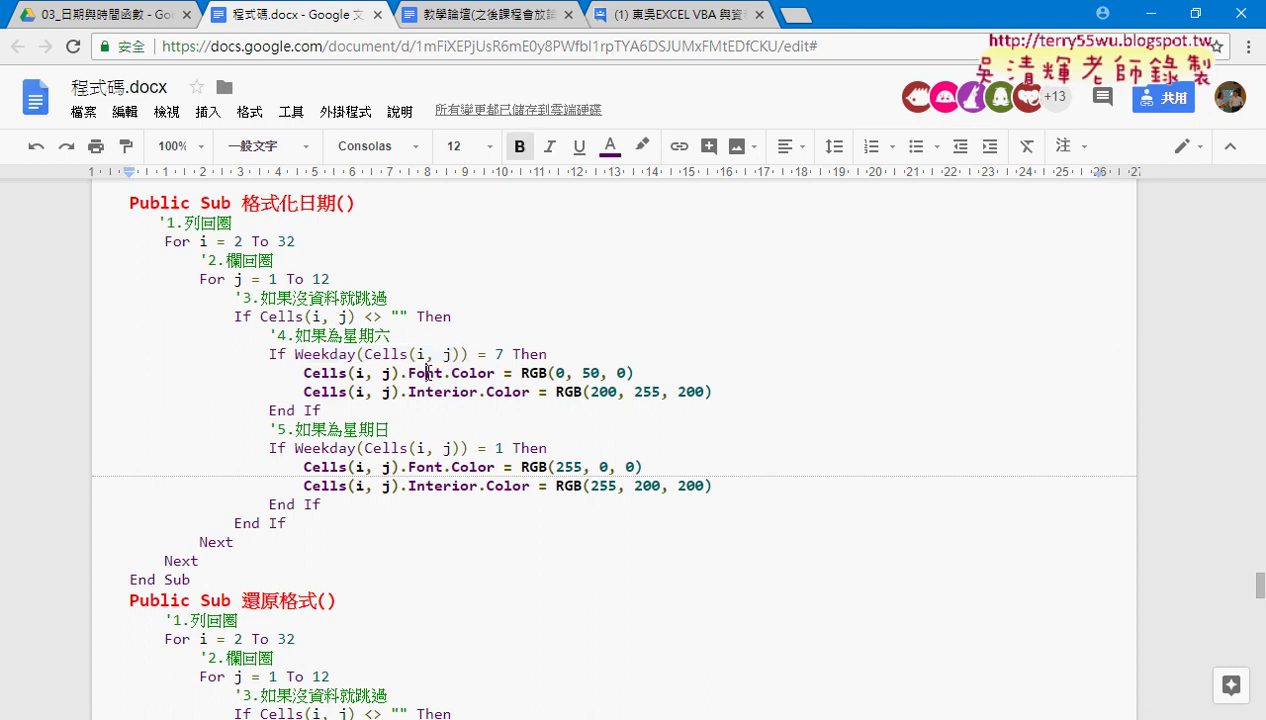
left_click(372, 354)
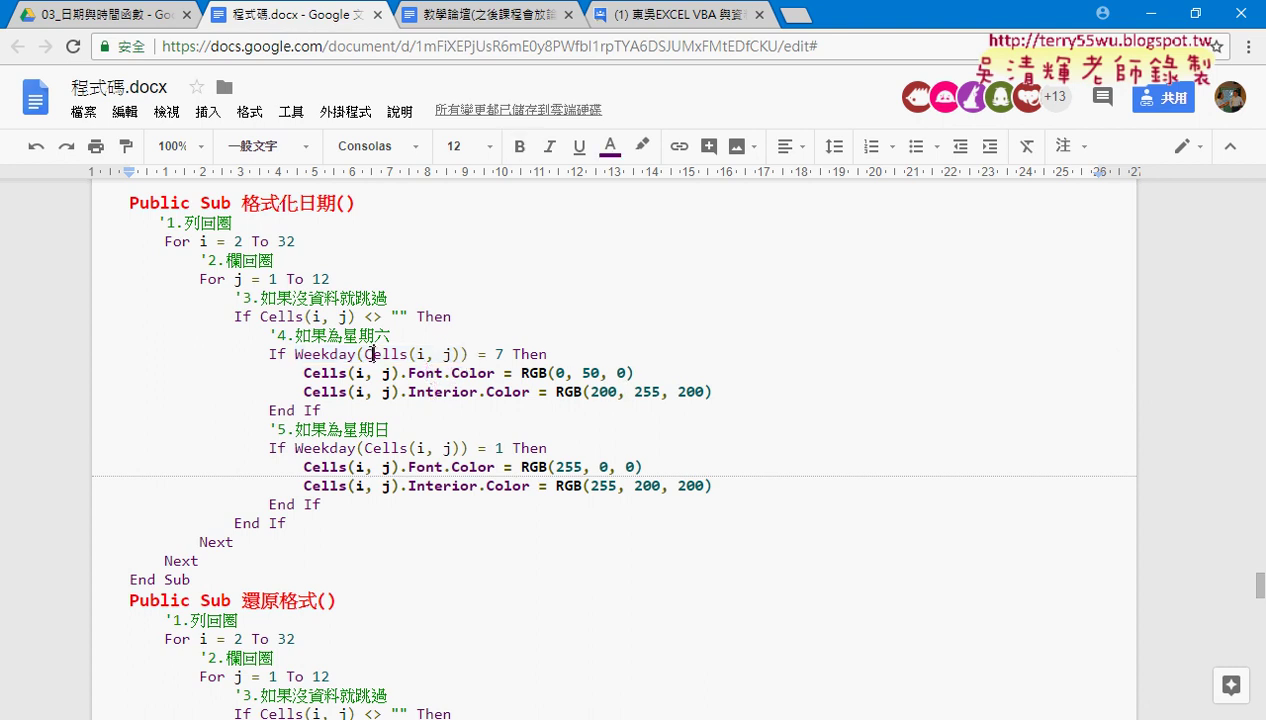
left_click_drag(322, 410, 128, 352)
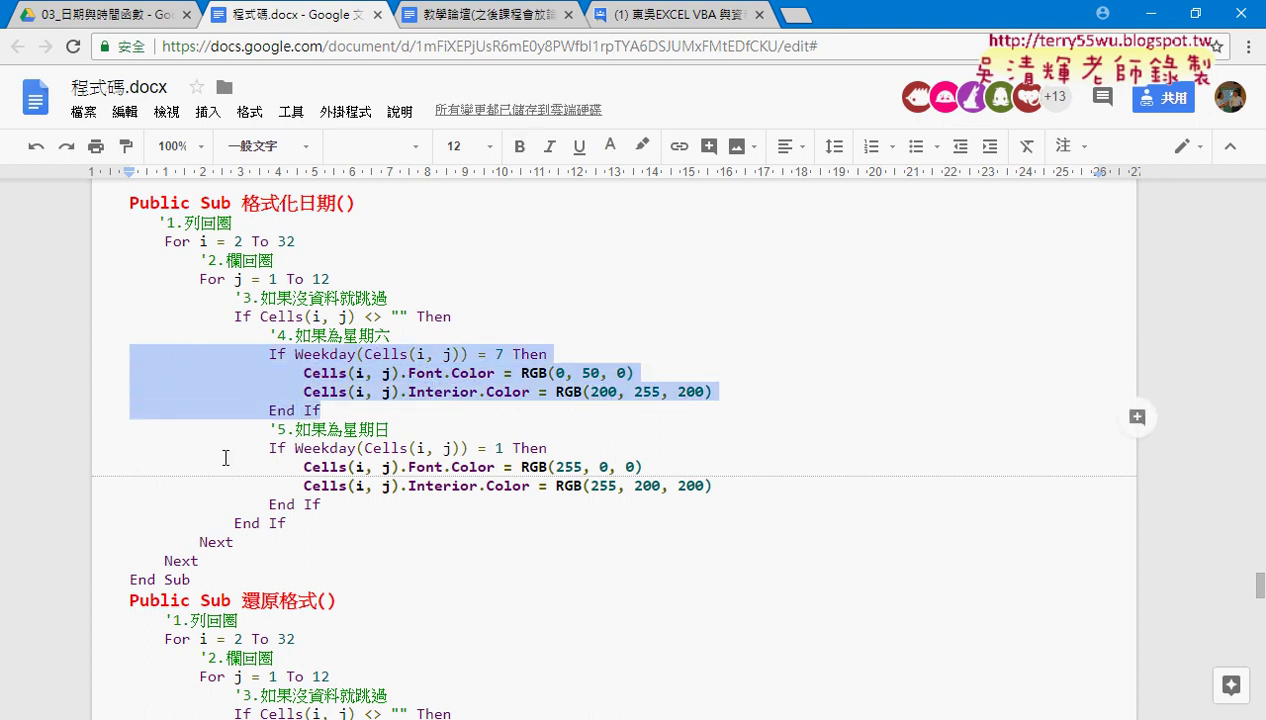
left_click_drag(322, 504, 105, 451)
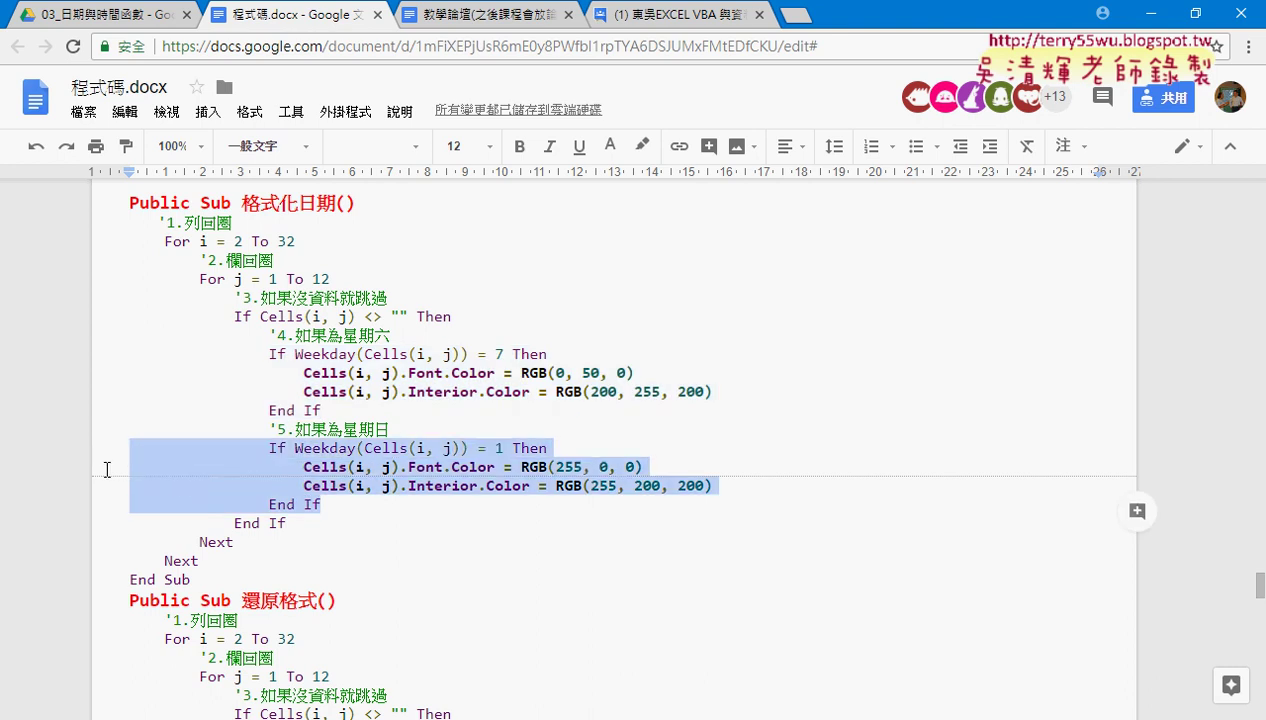
scroll(297, 509, "down", 2)
scroll(329, 581, "down", 1)
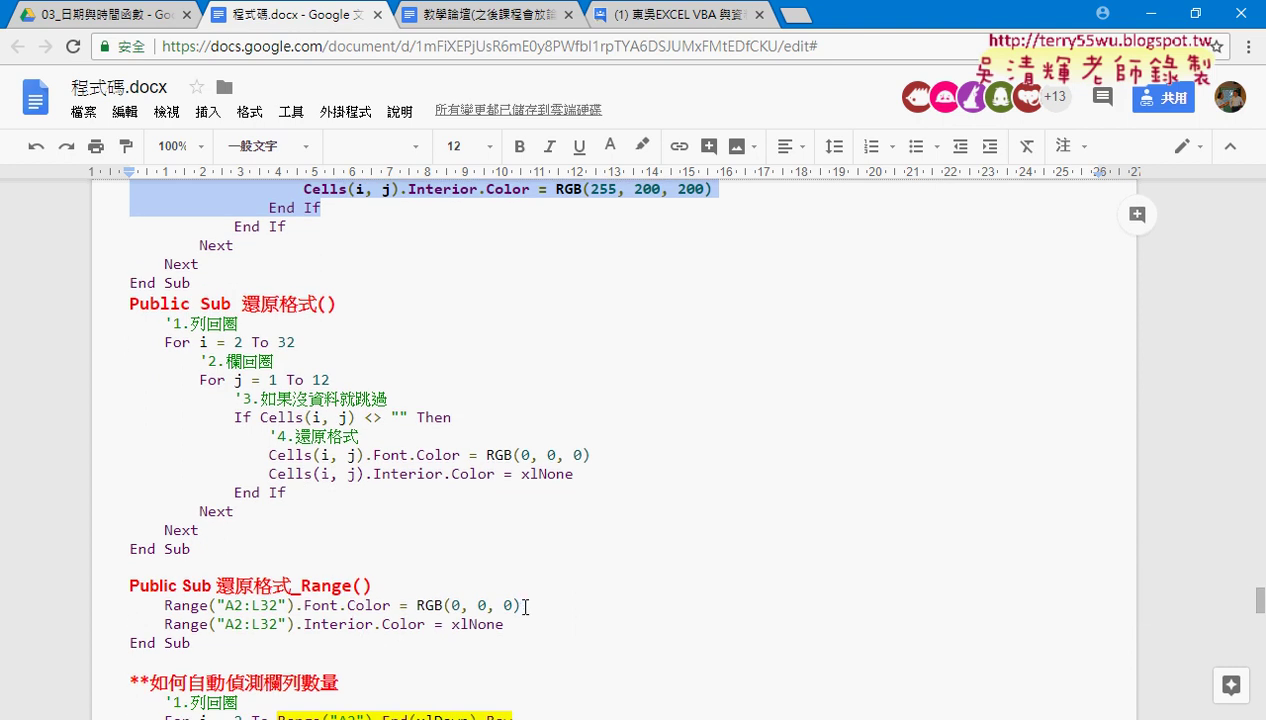
- Back in Excel, run 格式化日期 to colour weekends, then right-click cell A2
left_click(1160, 18)
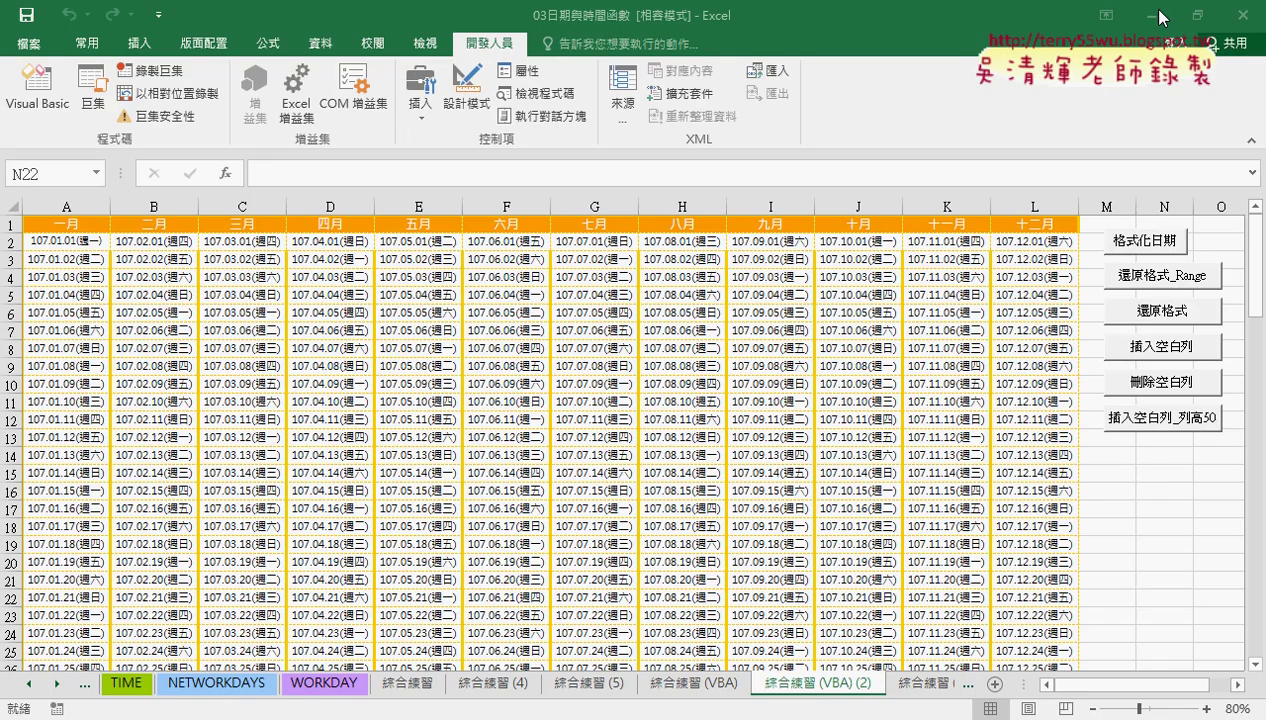
left_click(1168, 487)
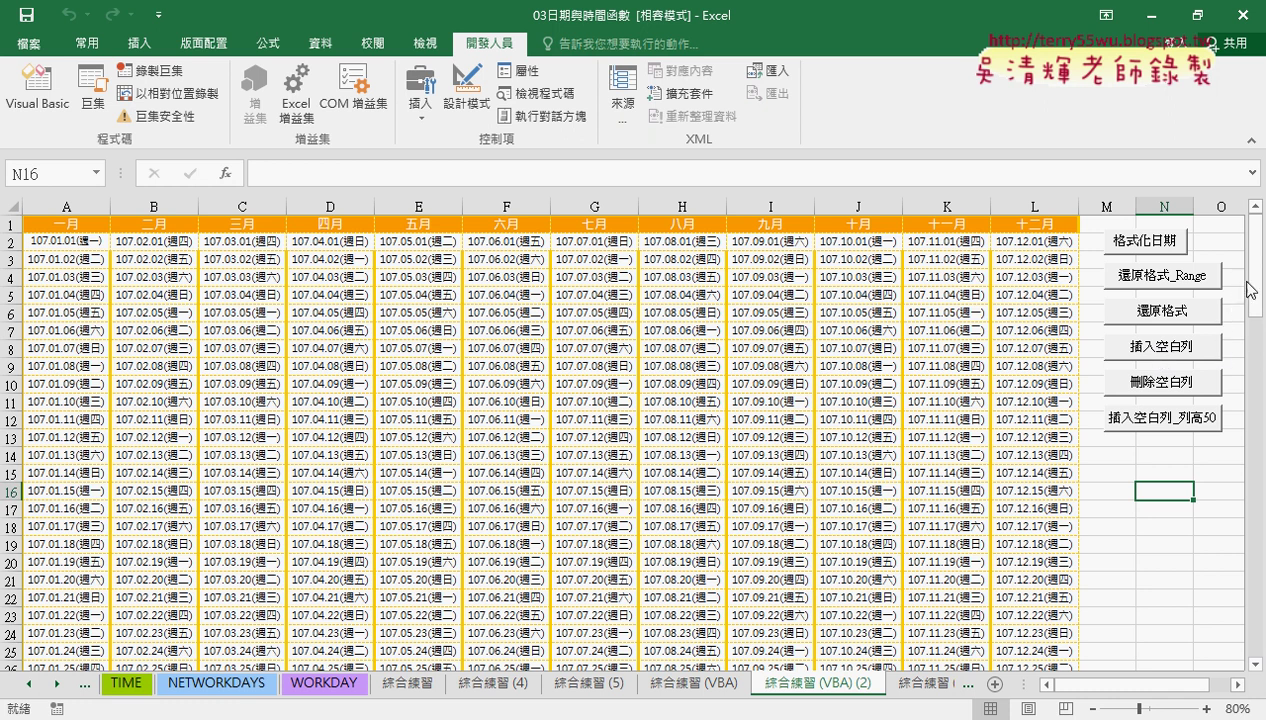
left_click(1147, 250)
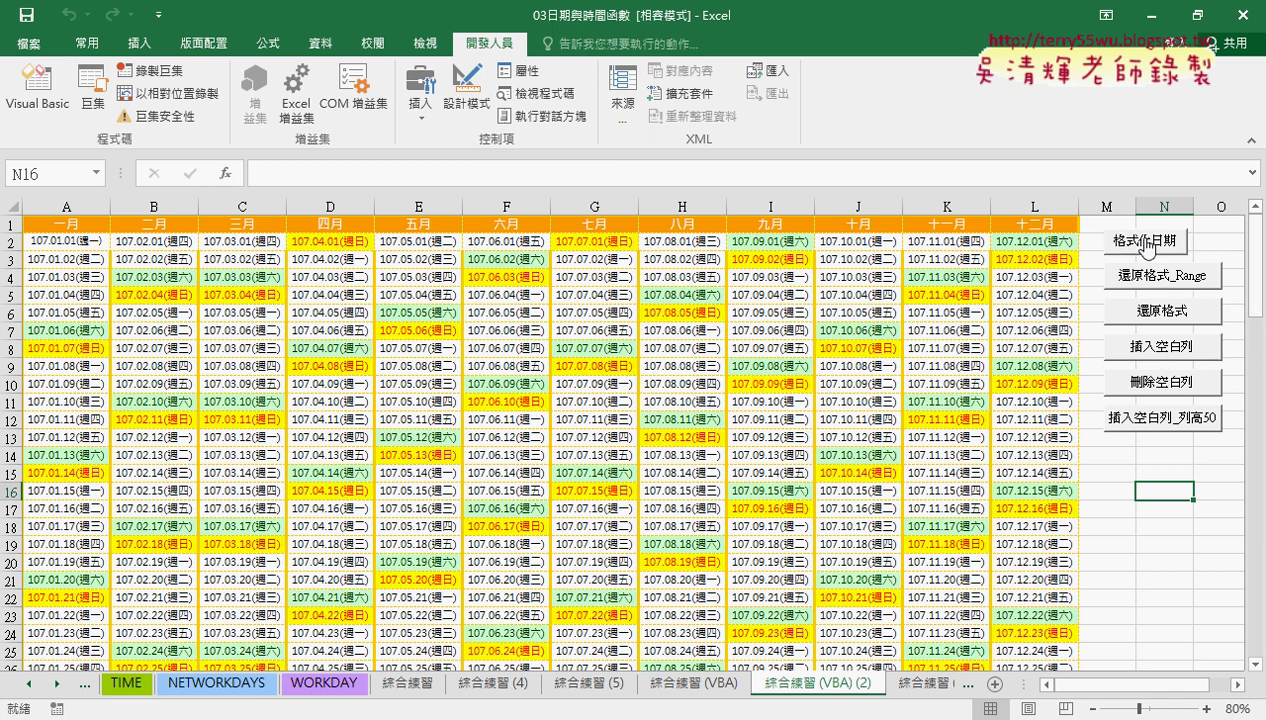
scroll(1110, 400, "down", 5)
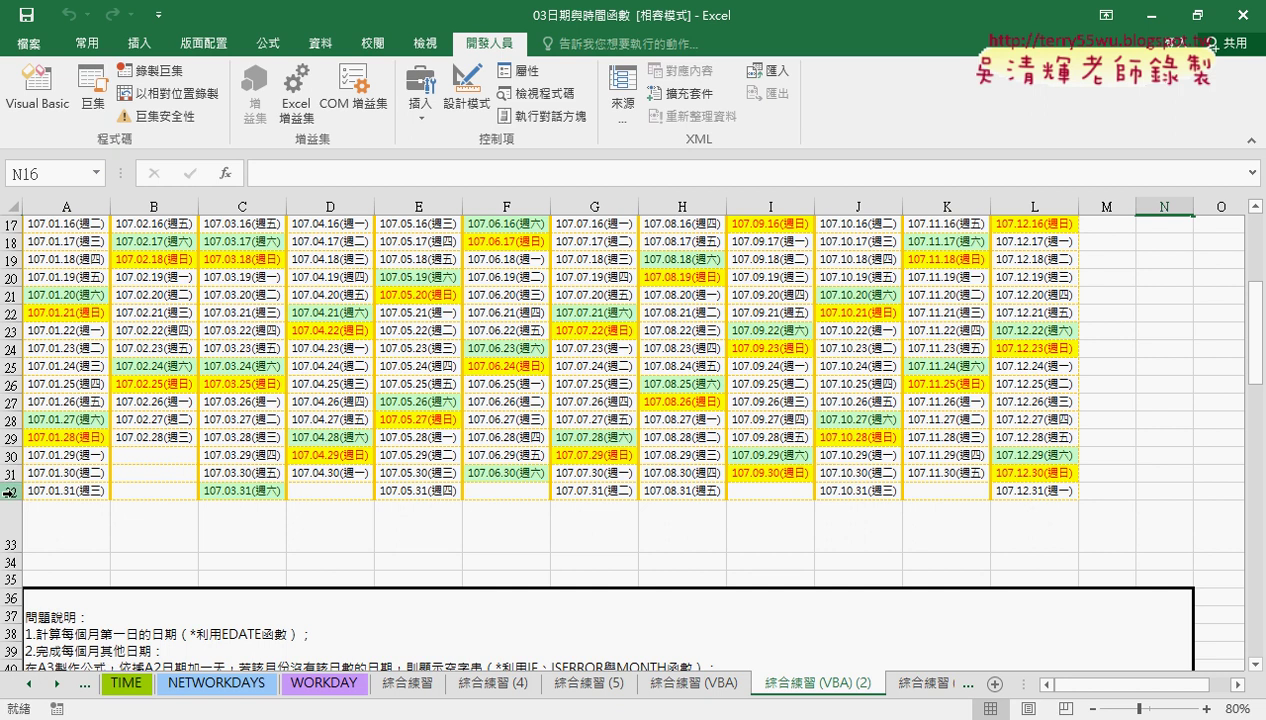
scroll(42, 485, "up", 1)
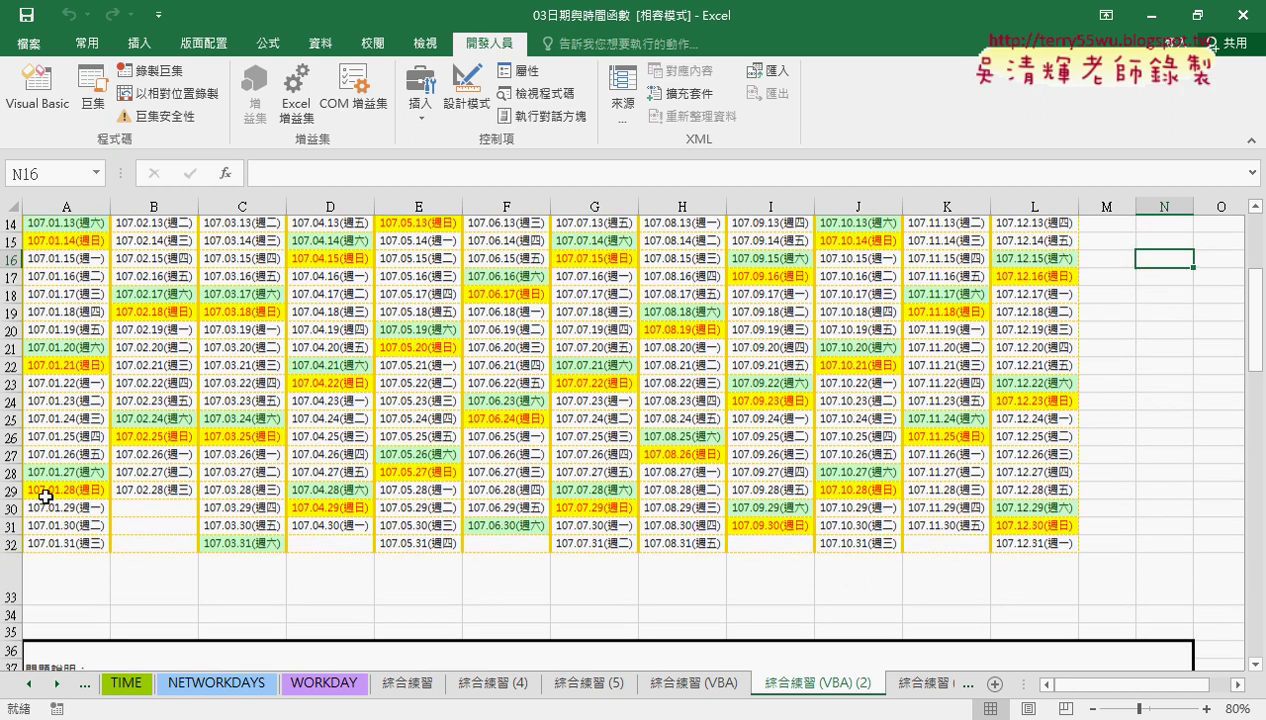
scroll(42, 485, "up", 5)
right_click(63, 250)
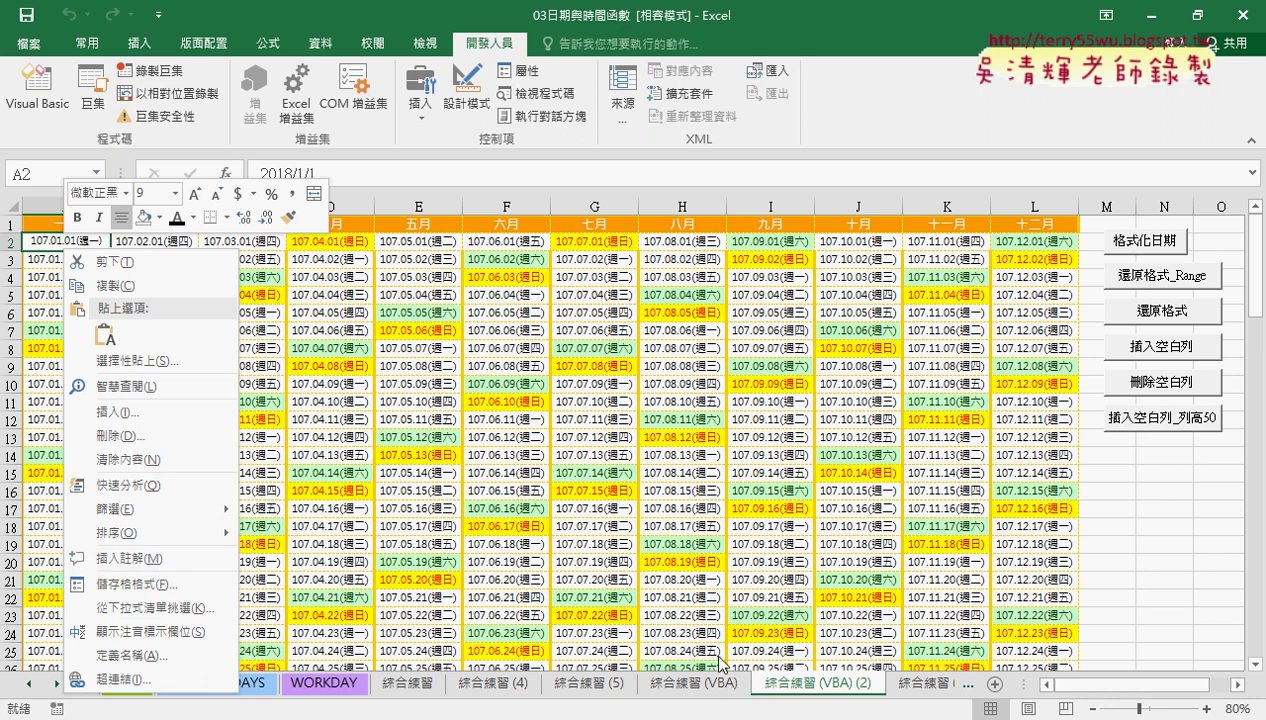
- Insert a blank row at row 3, then undo it with Ctrl+Z
key("Escape")
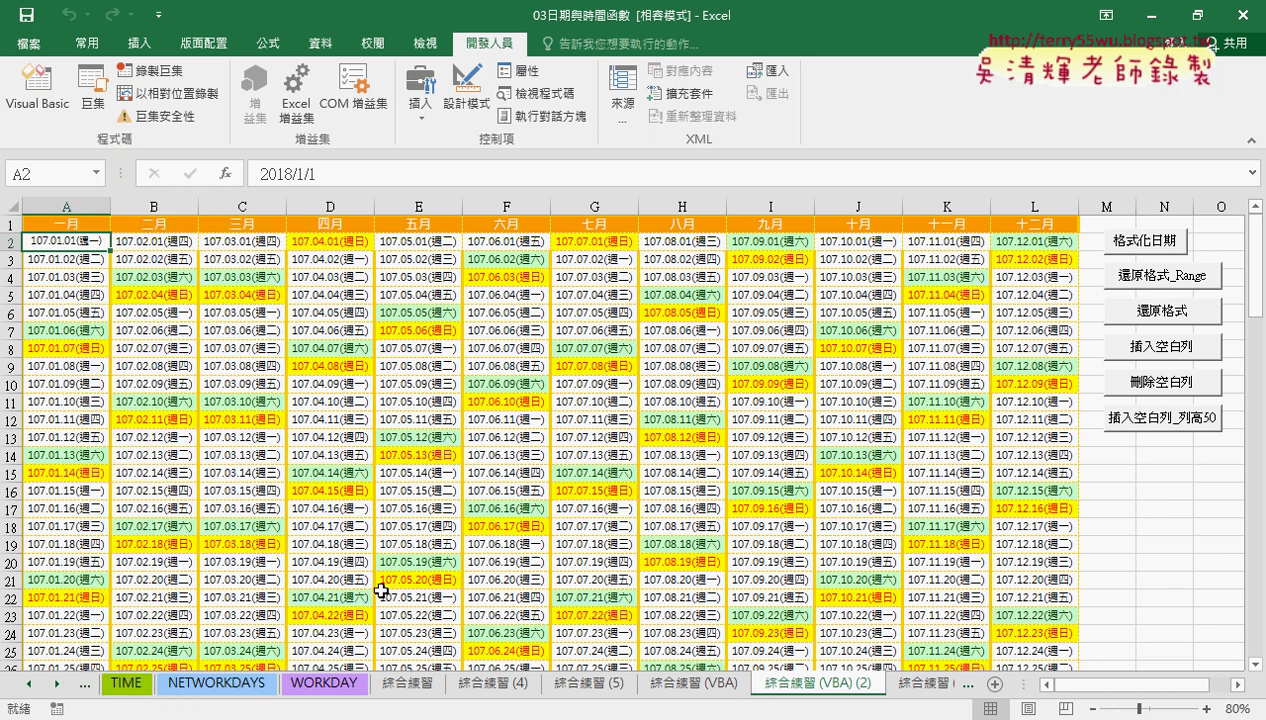
scroll(381, 591, "down", 1)
scroll(381, 510, "up", 1)
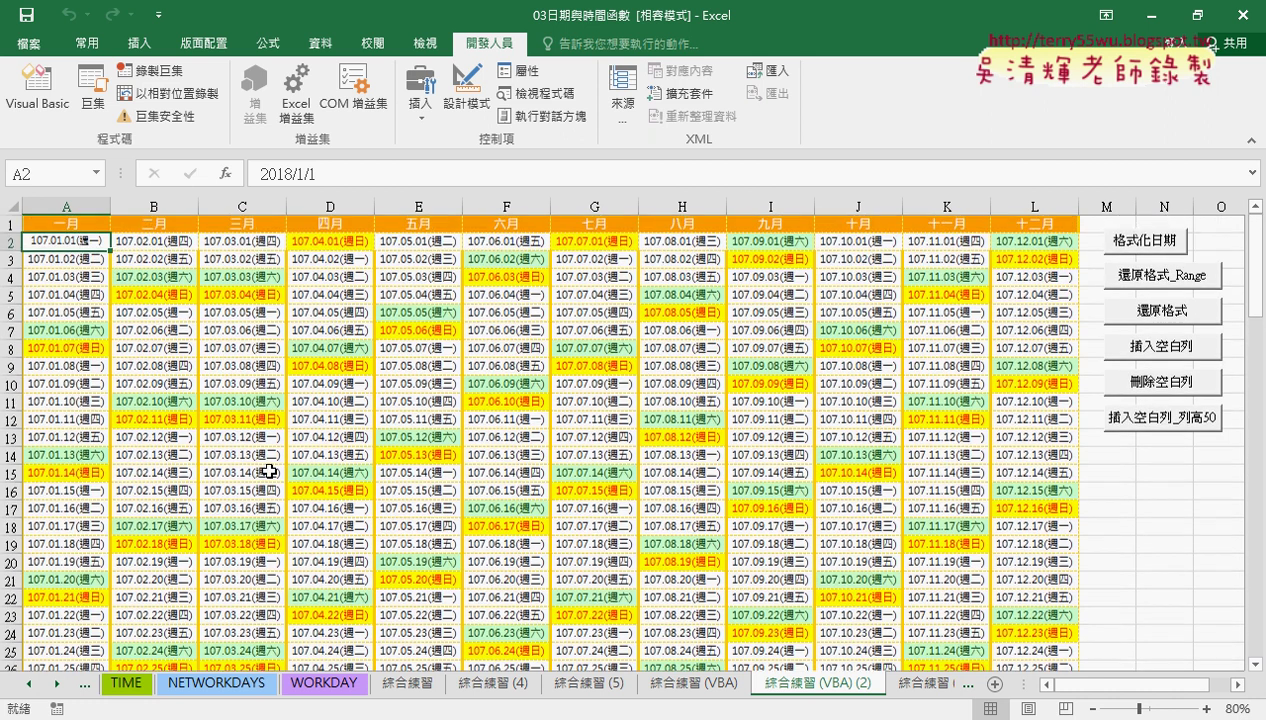
left_click(9, 259)
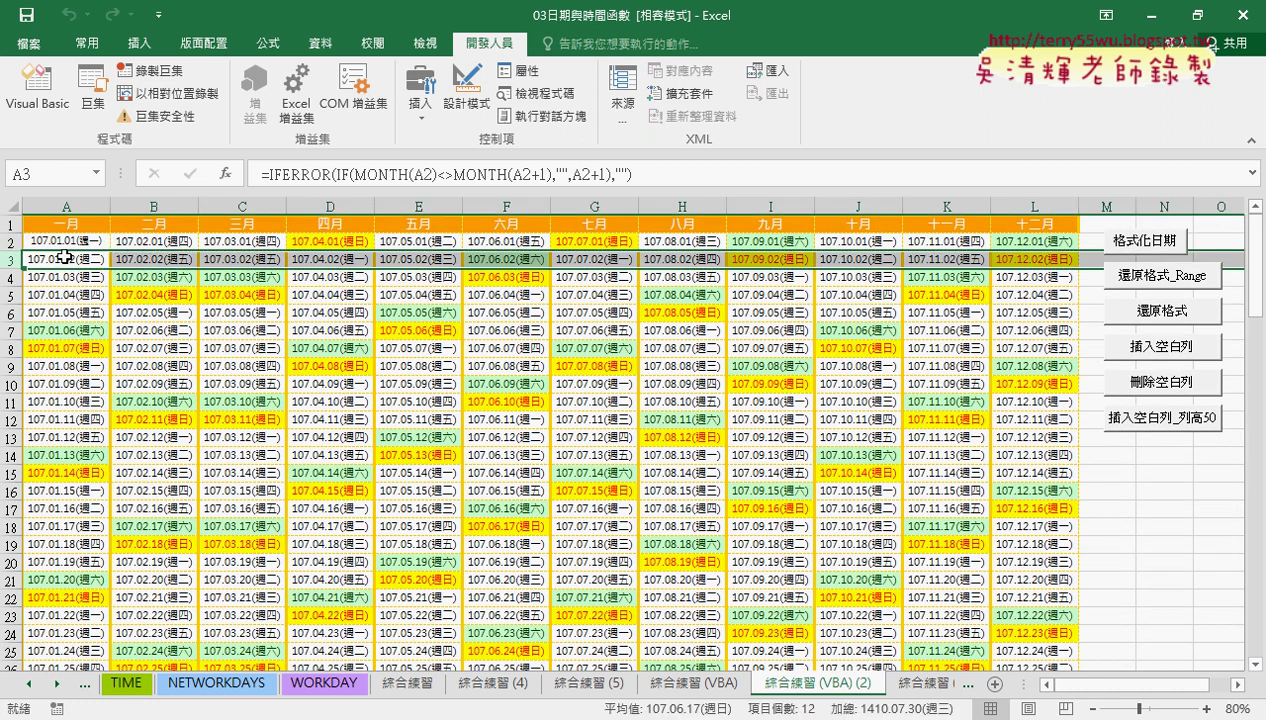
right_click(64, 257)
left_click(110, 392)
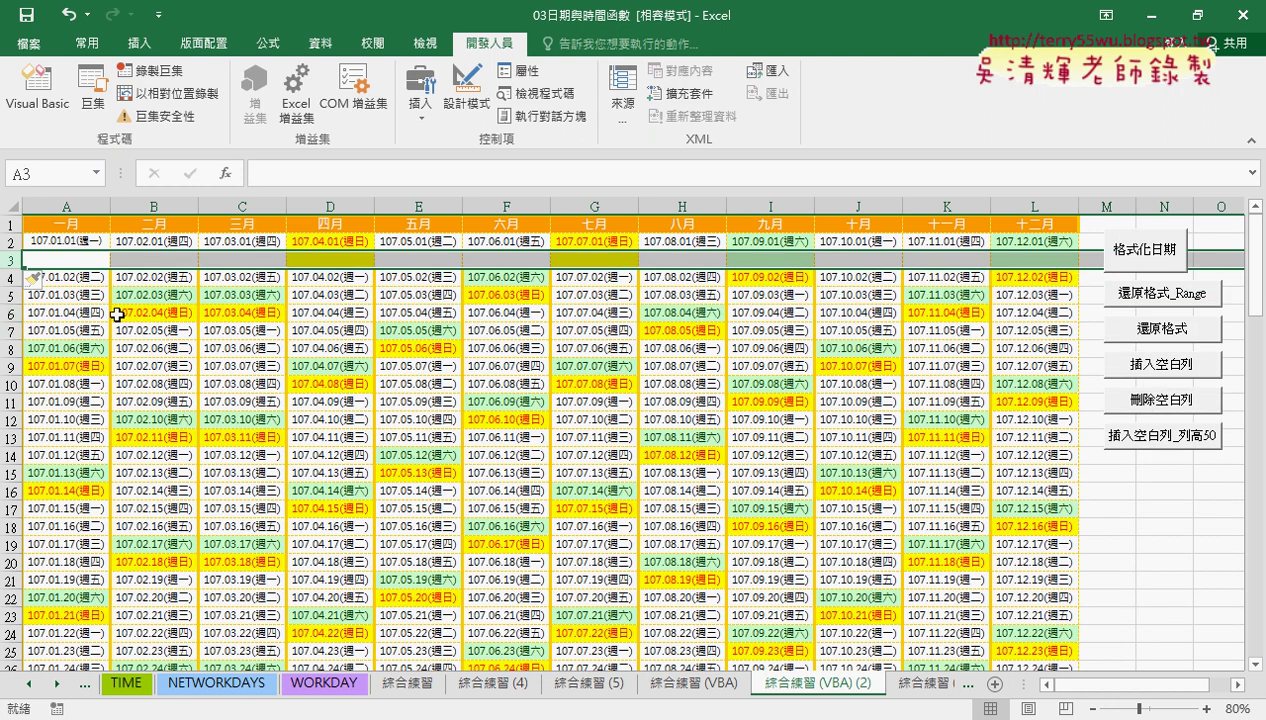
key("ctrl+z")
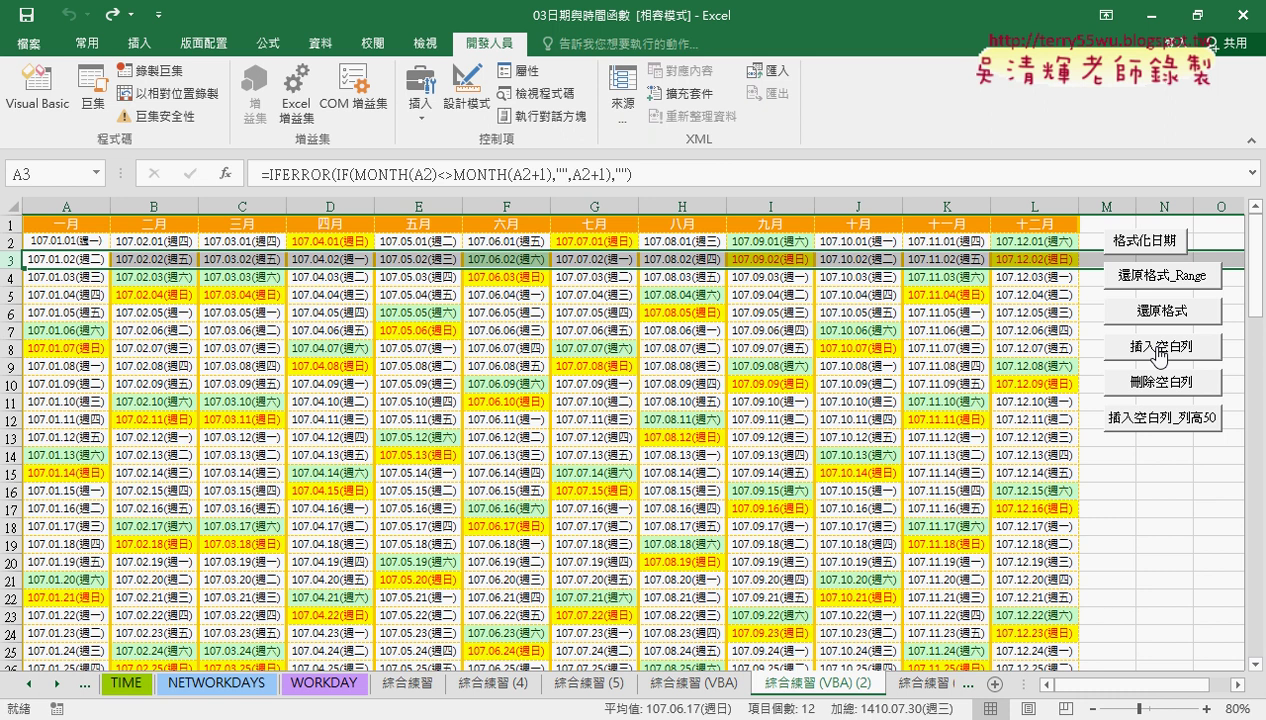
- Run 插入空白列 to add blank rows between date rows and scroll through the result
scroll(1045, 486, "down", 1)
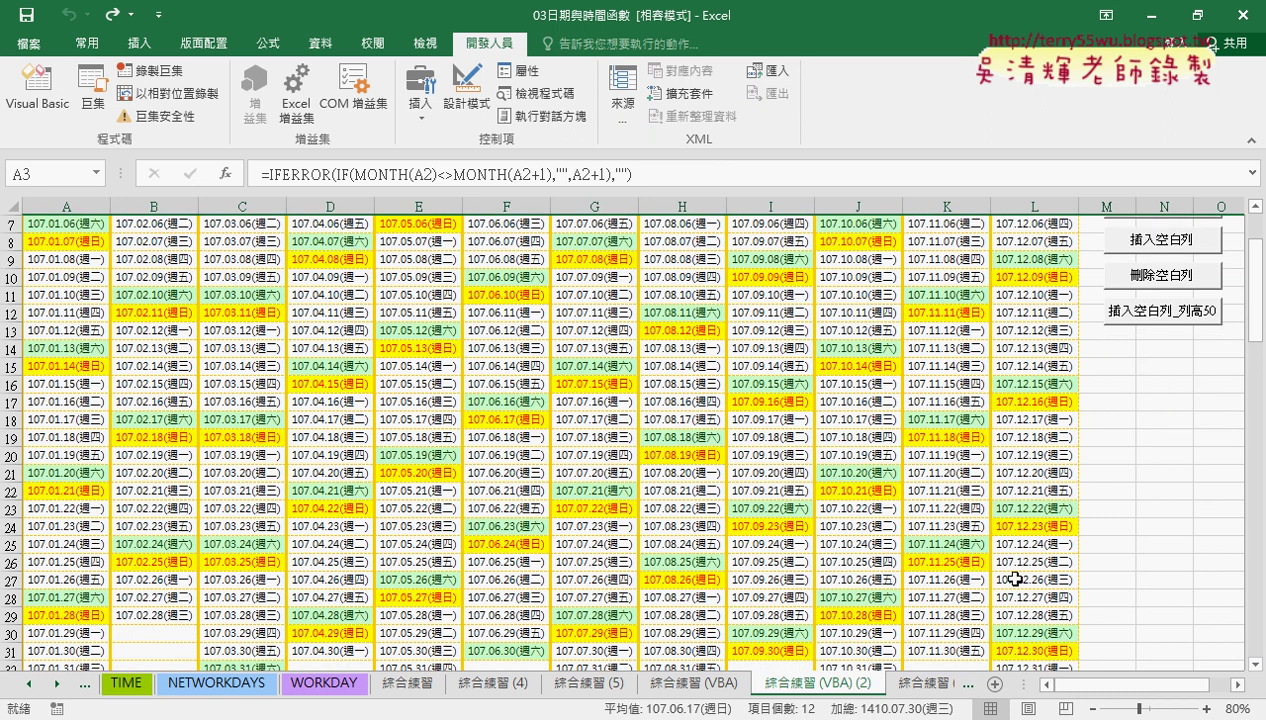
scroll(661, 486, "down", 2)
scroll(470, 485, "up", 3)
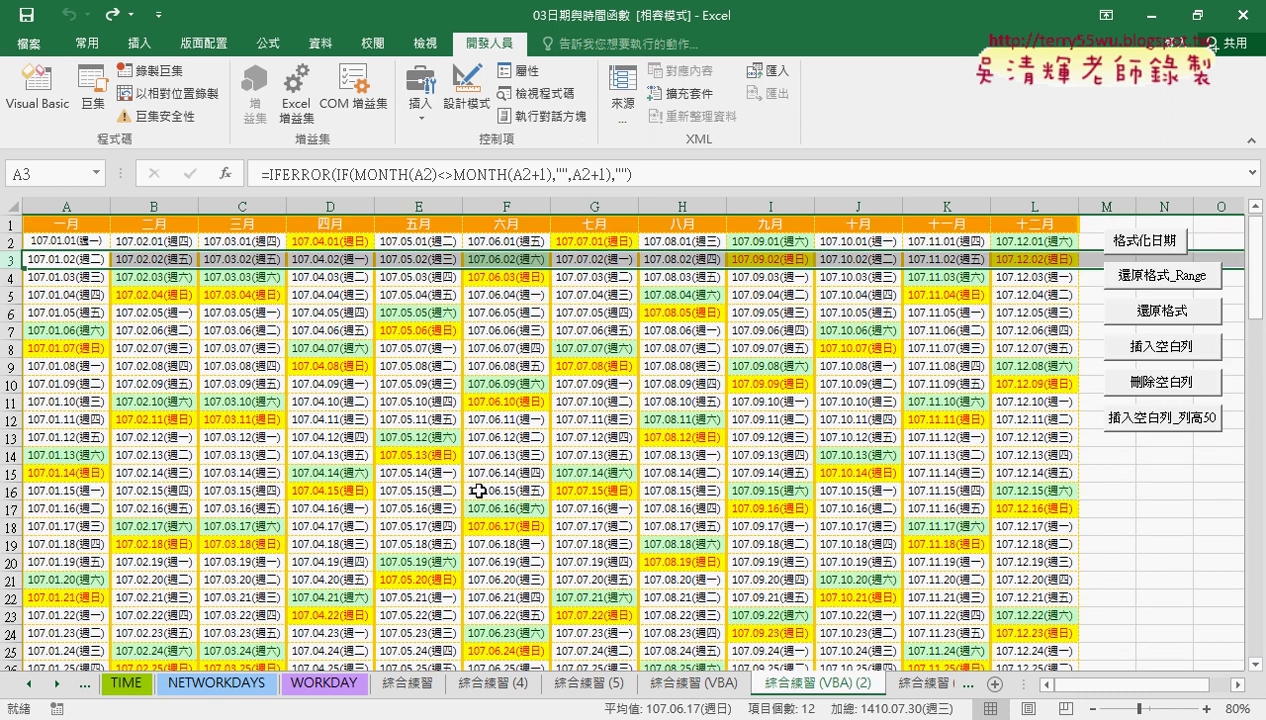
left_click(1145, 350)
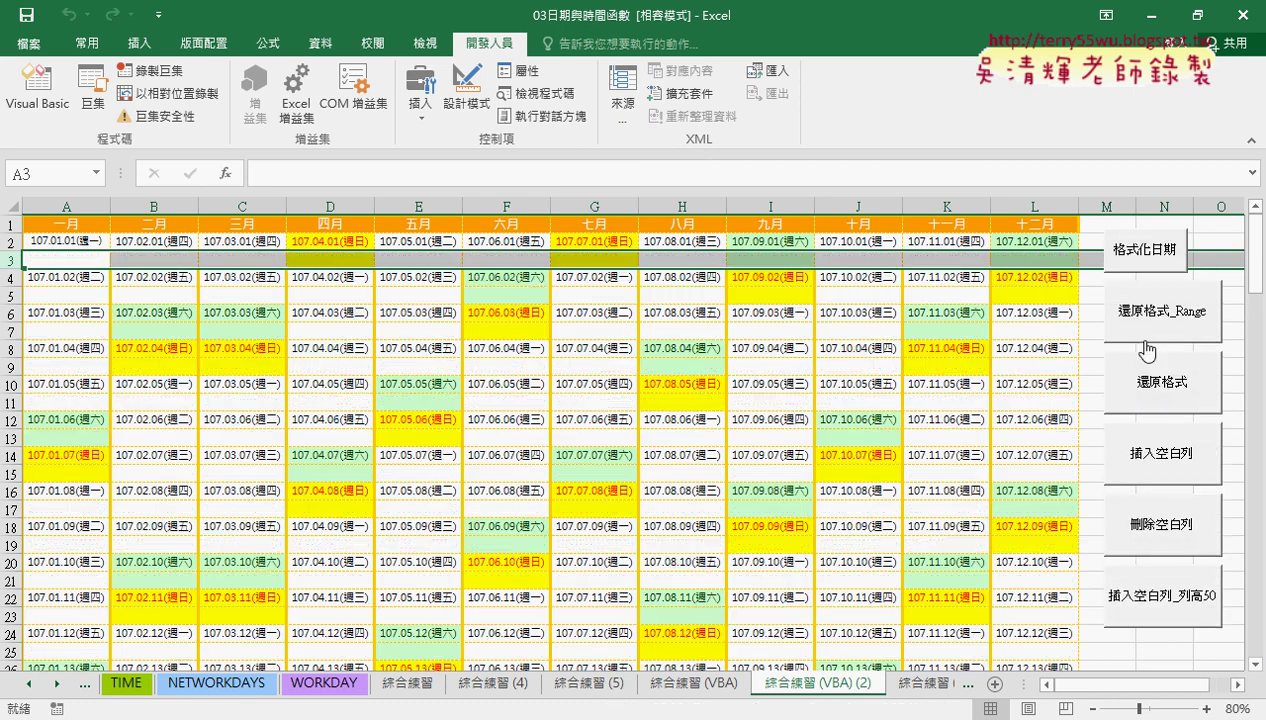
scroll(803, 412, "down", 3)
scroll(803, 412, "down", 2)
scroll(803, 412, "down", 3)
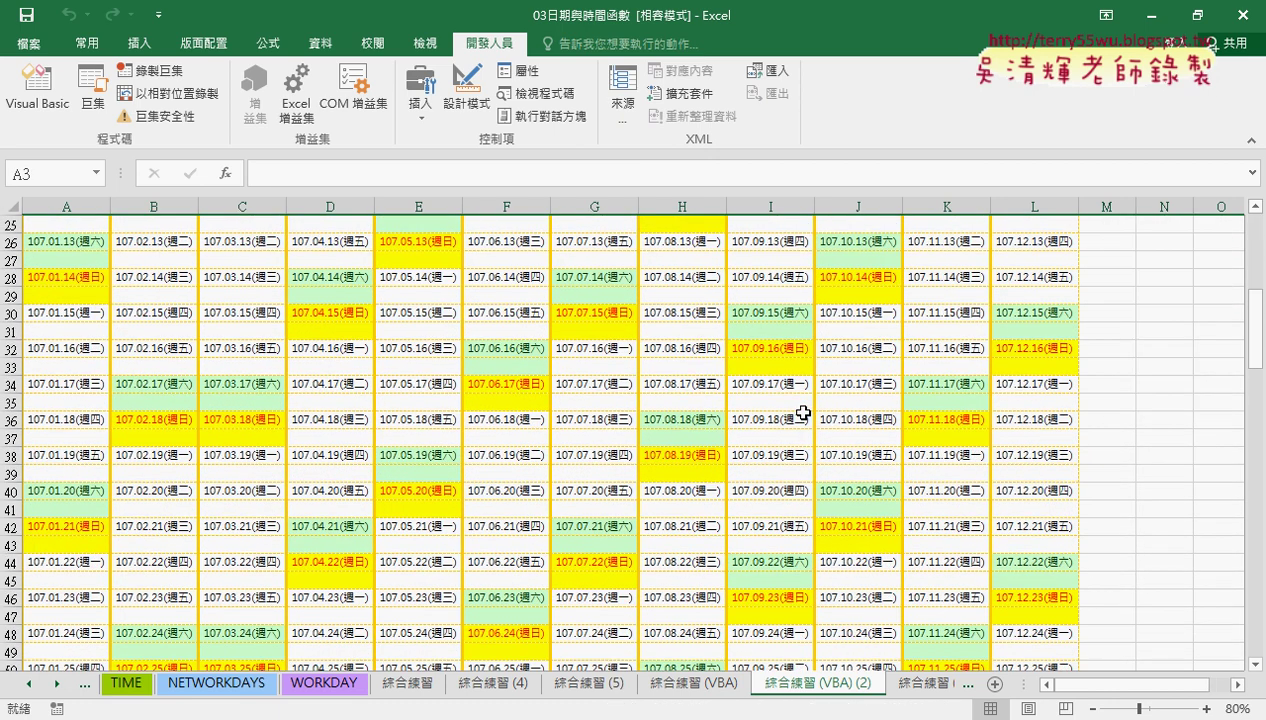
scroll(803, 412, "down", 3)
scroll(803, 412, "down", 2)
scroll(803, 412, "down", 1)
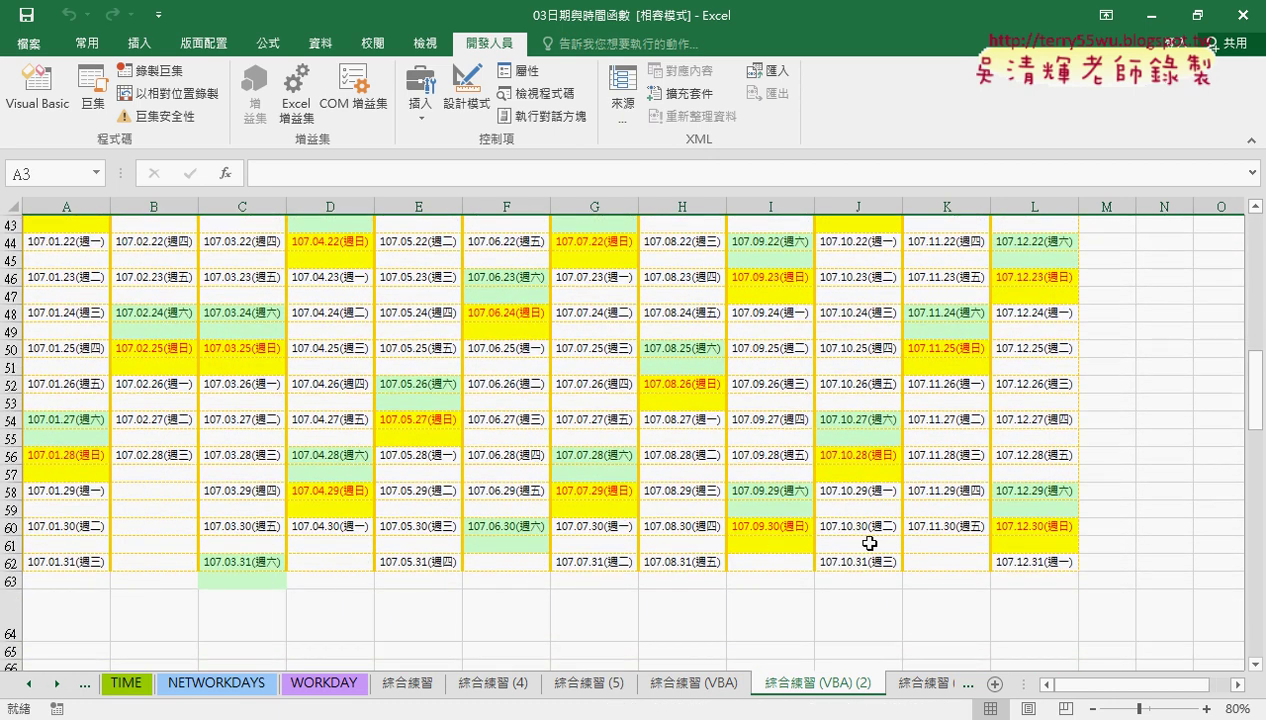
- Remove the blank rows with 刪除空白列, then insert them again with 插入空白列
scroll(869, 543, "up", 5)
scroll(869, 543, "up", 5)
scroll(869, 543, "up", 4)
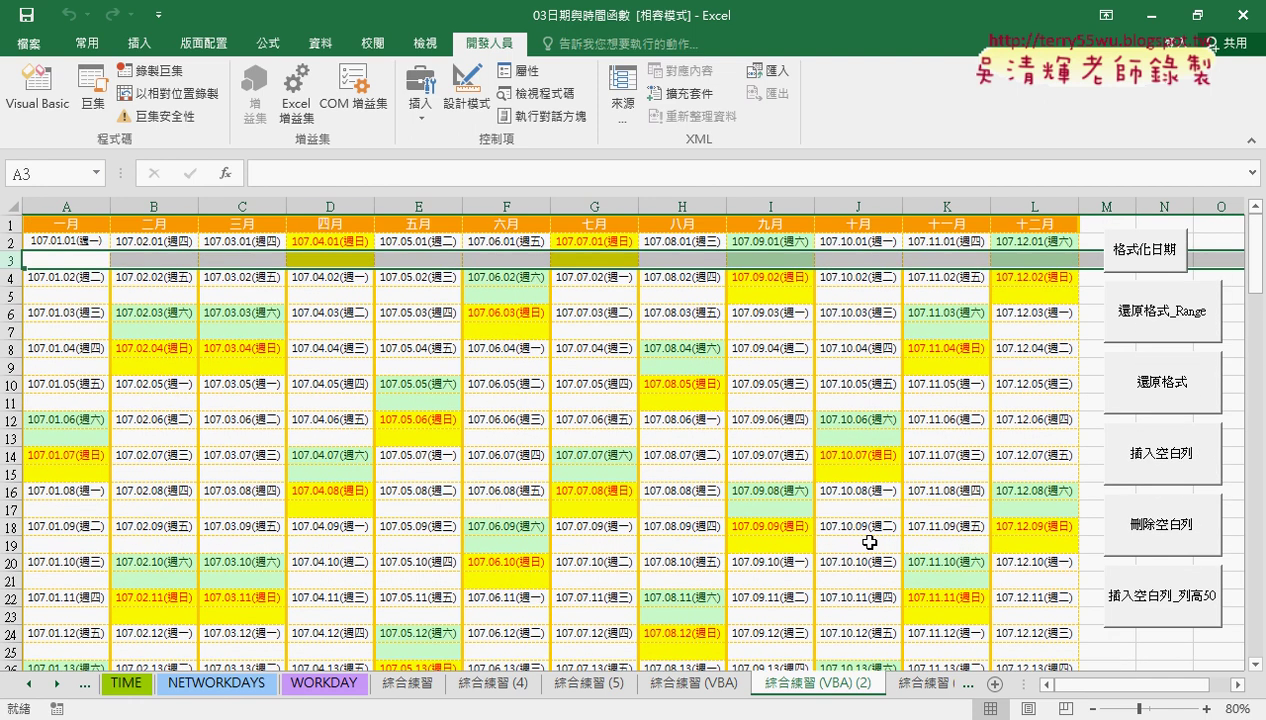
left_click(1160, 528)
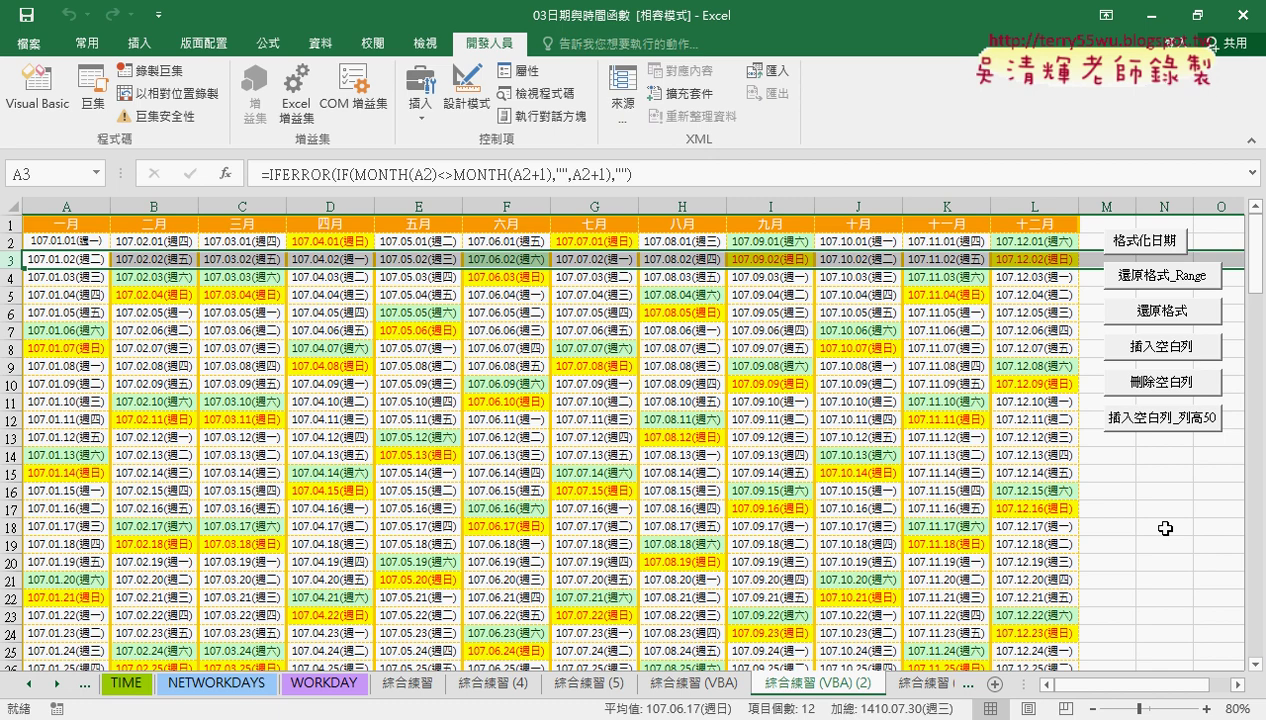
left_click(1160, 346)
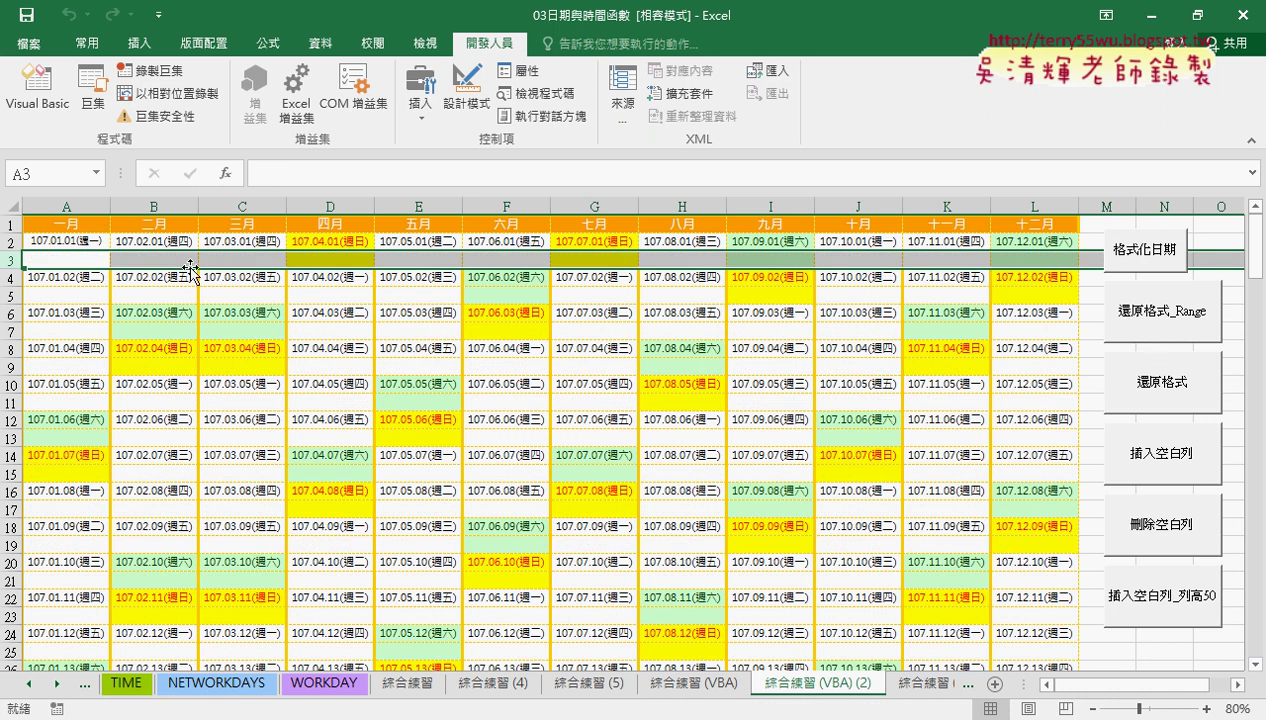
- Swap in 50-high blank rows via 插入空白列_列高50, check row 3's height, then delete them
left_click(1146, 522)
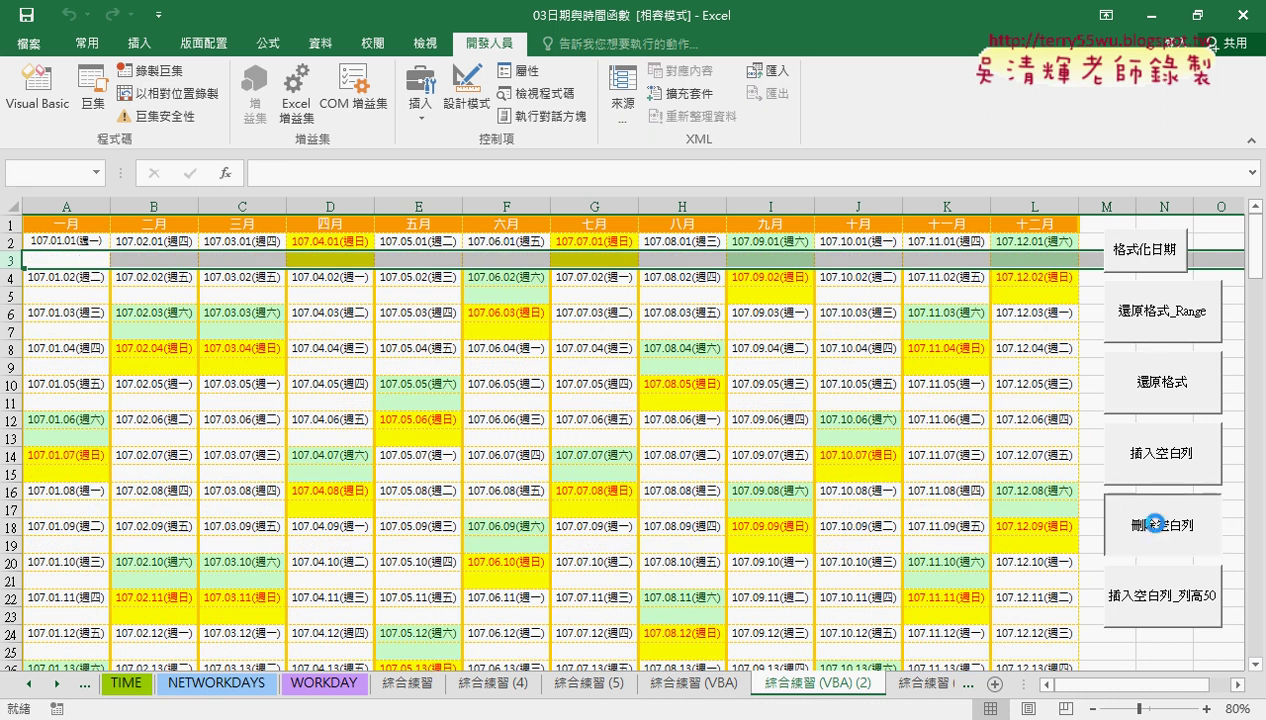
left_click(1150, 418)
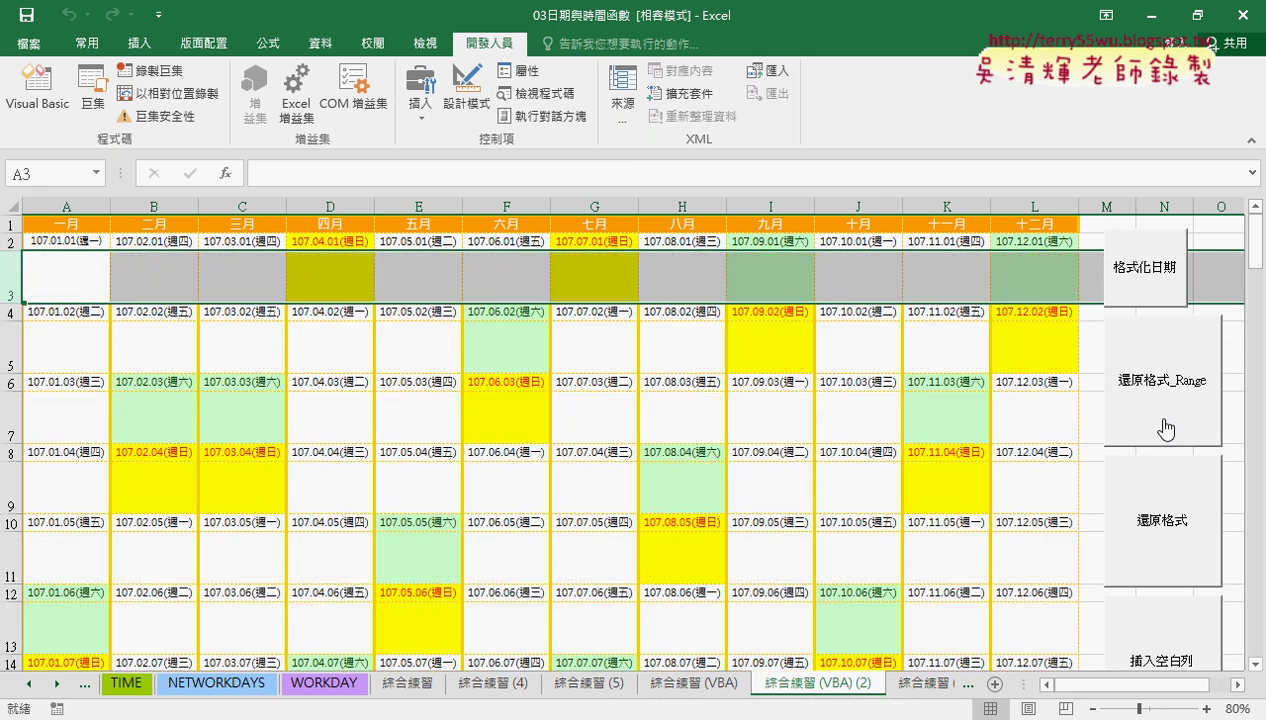
left_click_drag(18, 306, 18, 290)
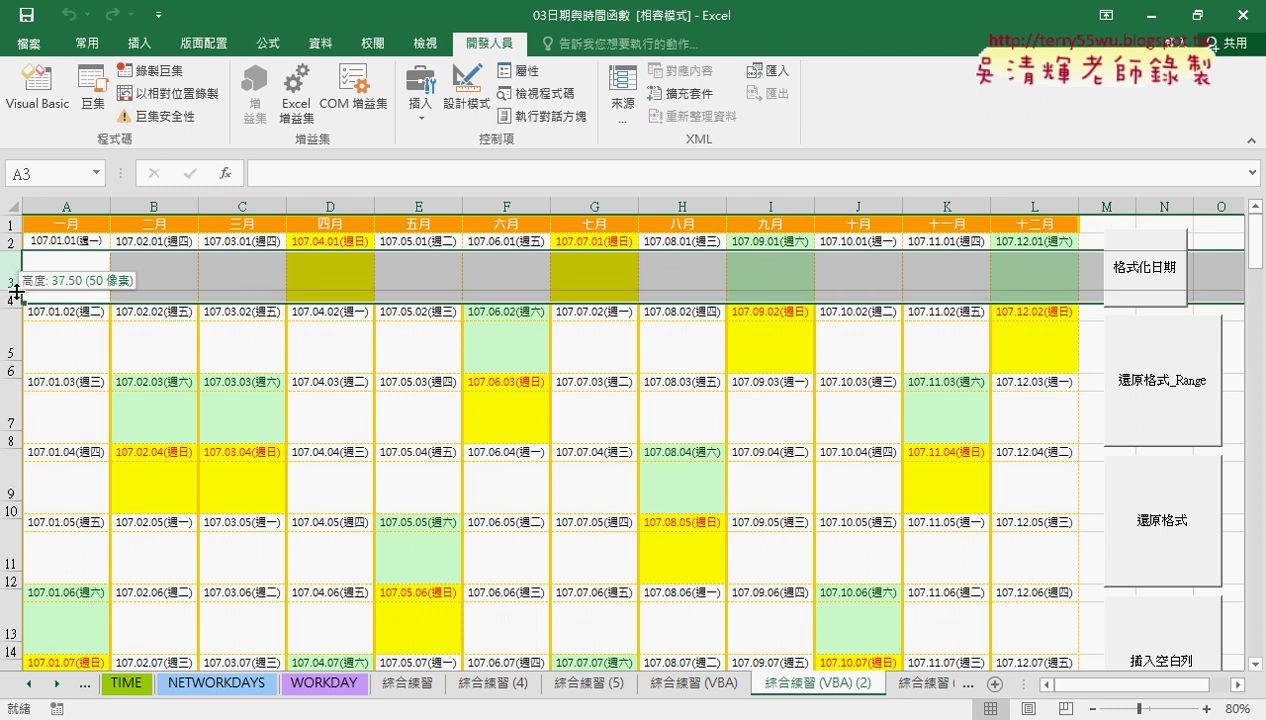
left_click_drag(18, 290, 18, 290)
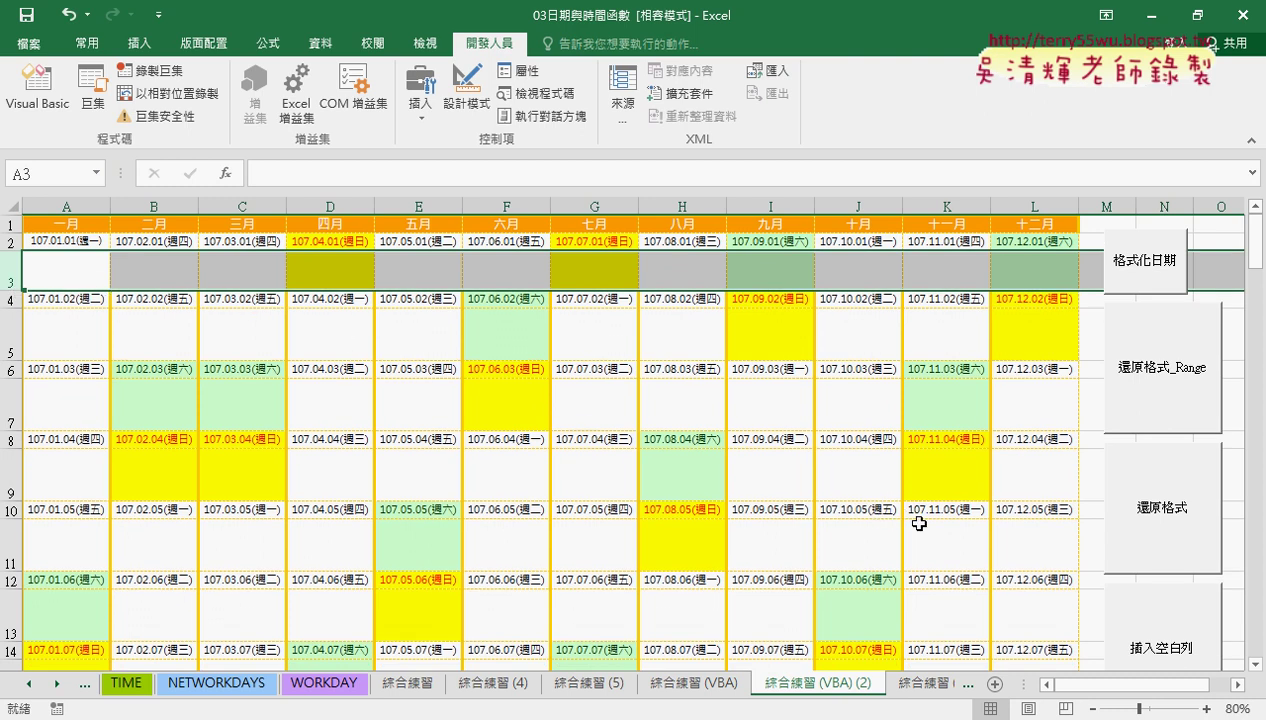
scroll(1173, 565, "down", 3)
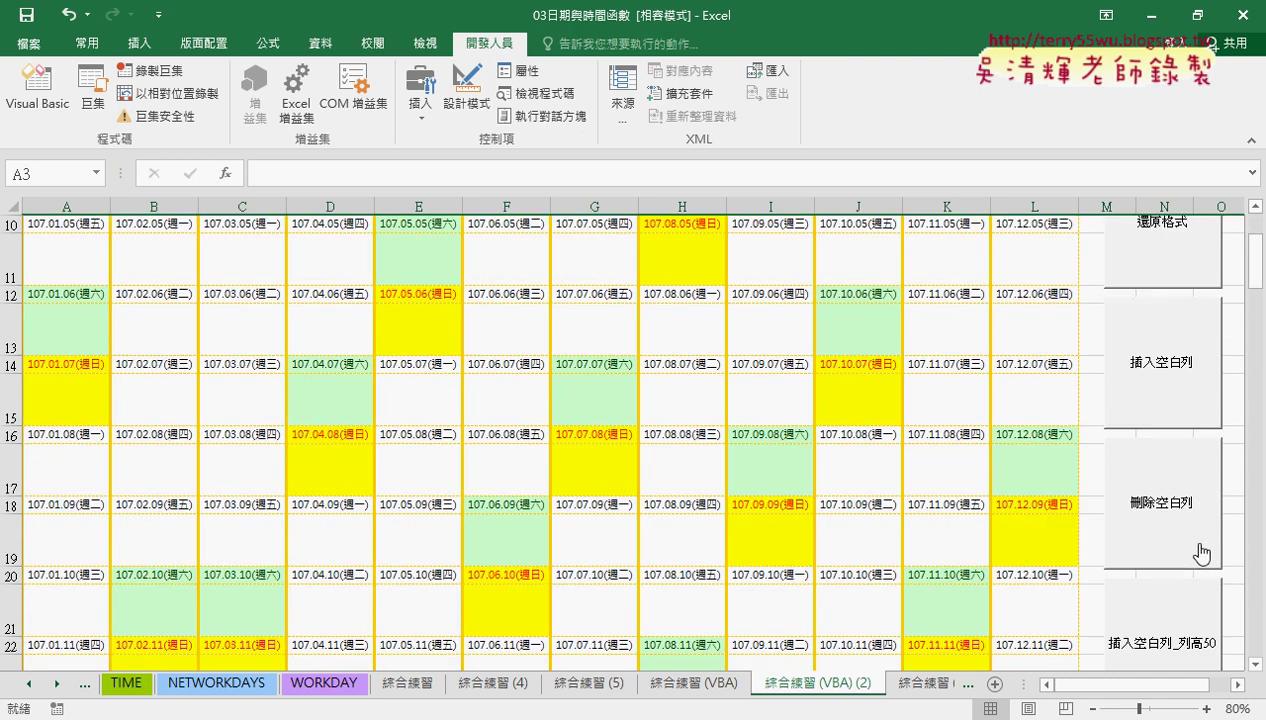
left_click(1178, 505)
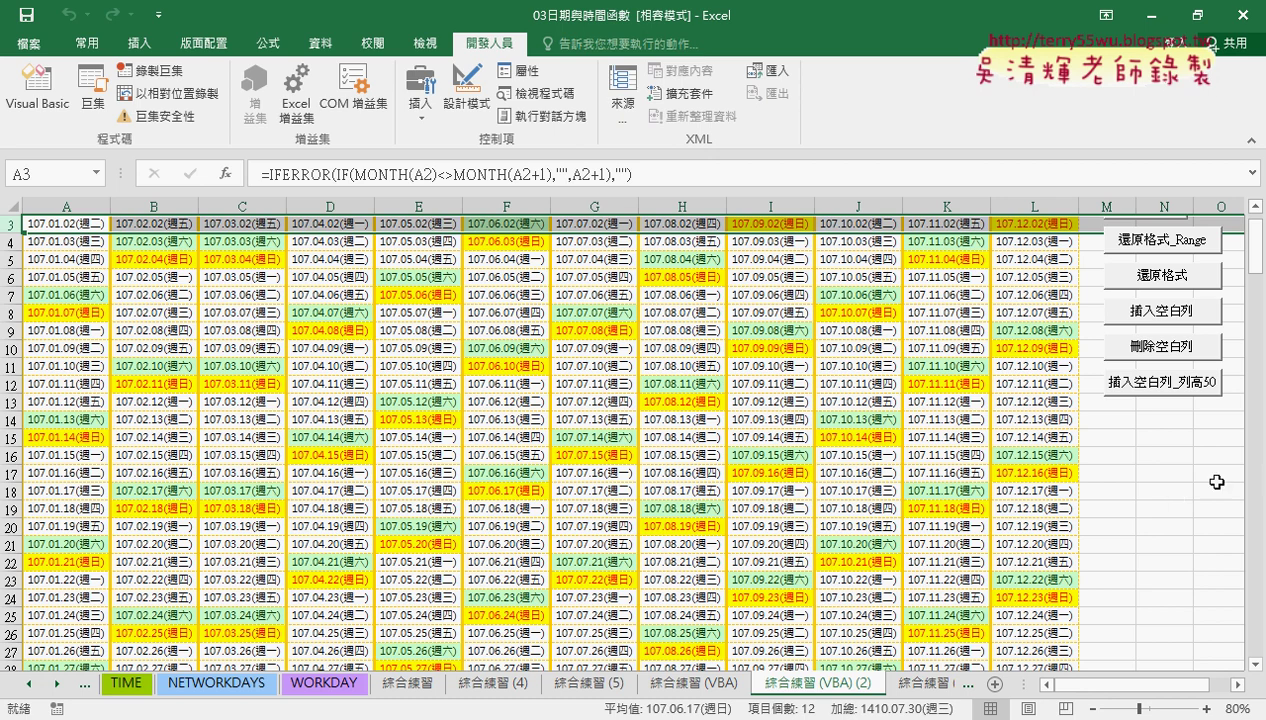
- Insert ordinary-height blank rows between the date rows, then delete them again
left_click(1158, 320)
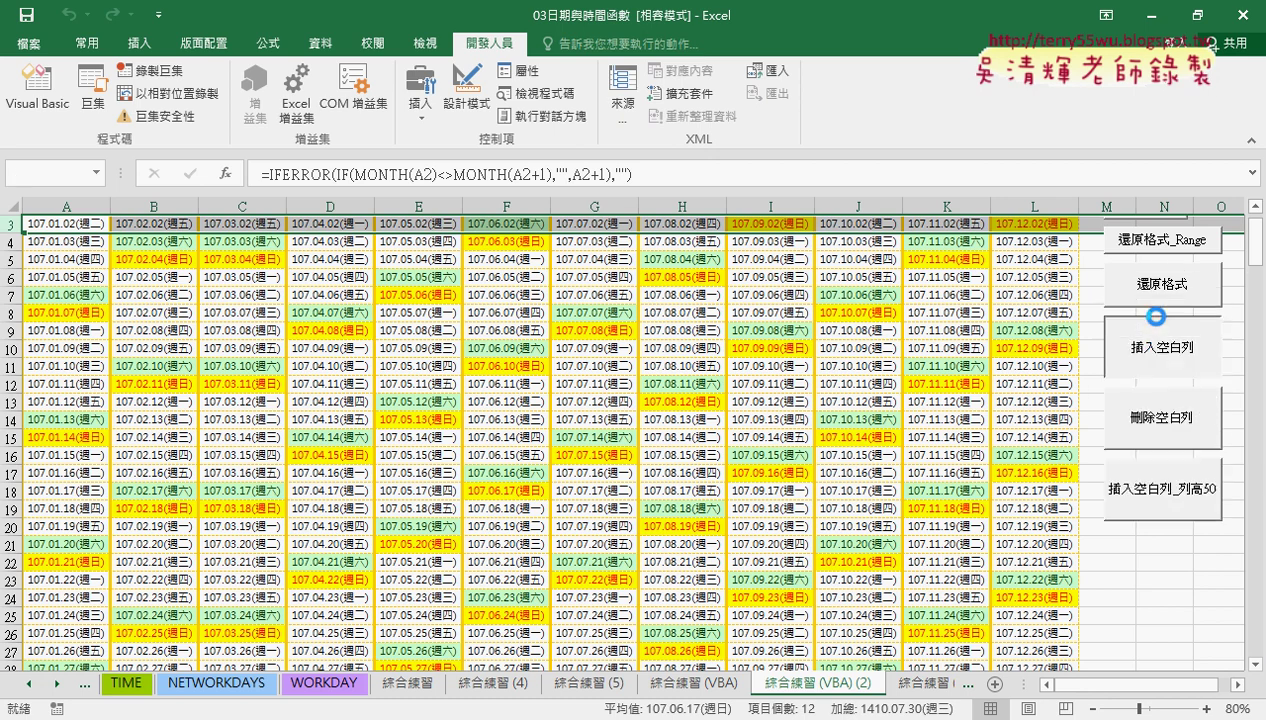
left_click(1164, 492)
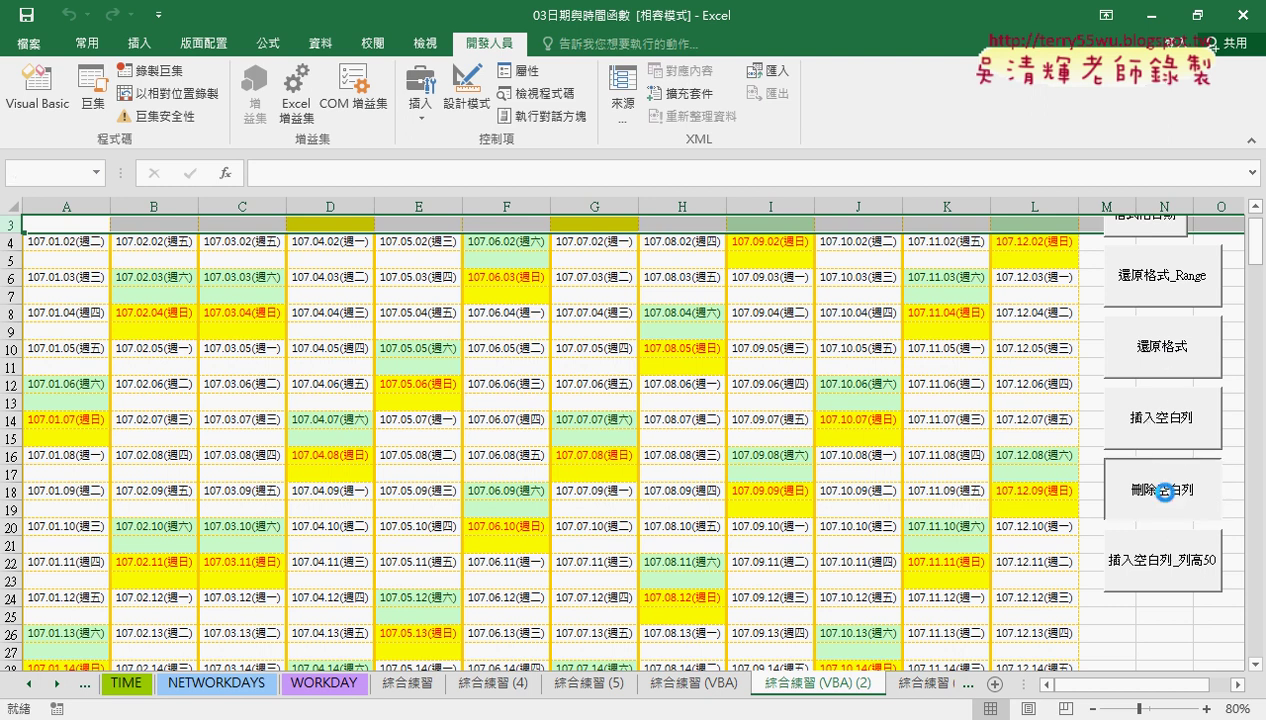
scroll(1162, 455, "up", 1)
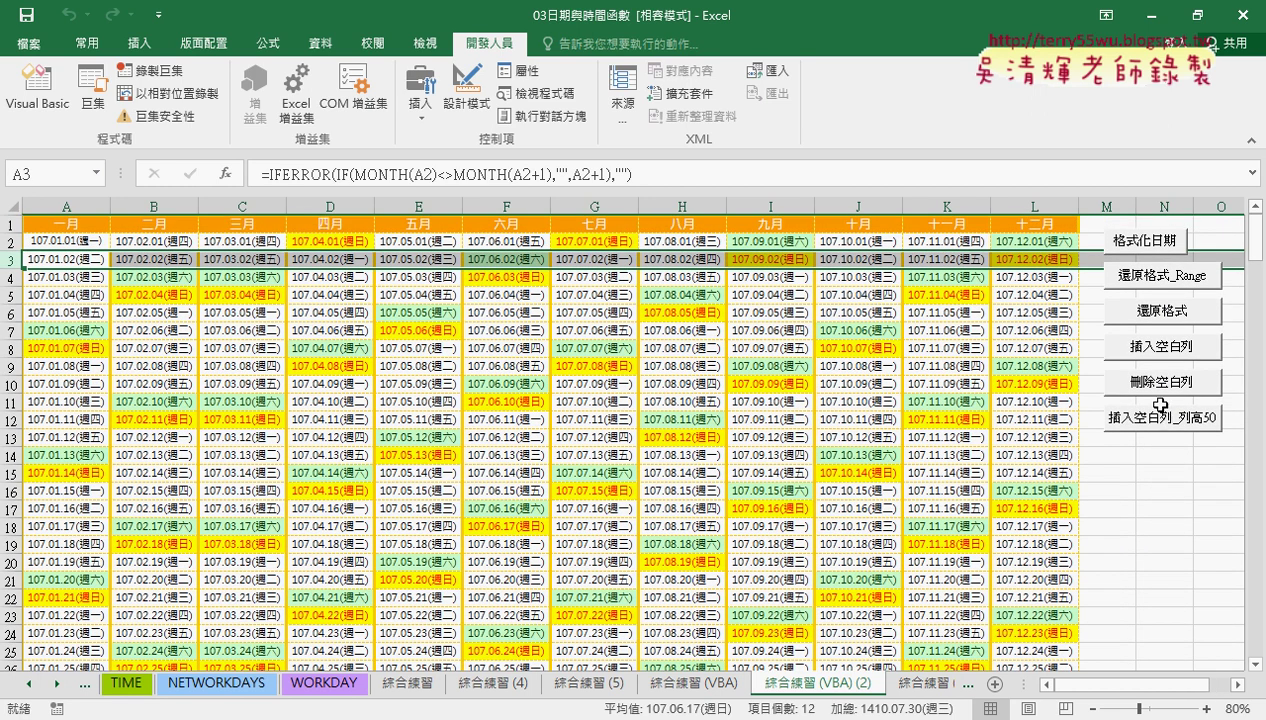
- Set all six macro buttons to 大小位置不隨儲存格改變 in their size and properties
left_click(1143, 252, "ctrl")
left_click(1144, 282, "ctrl")
left_click(1154, 310, "ctrl")
left_click(1146, 346, "ctrl")
left_click(1144, 382, "ctrl")
left_click(1155, 408, "ctrl")
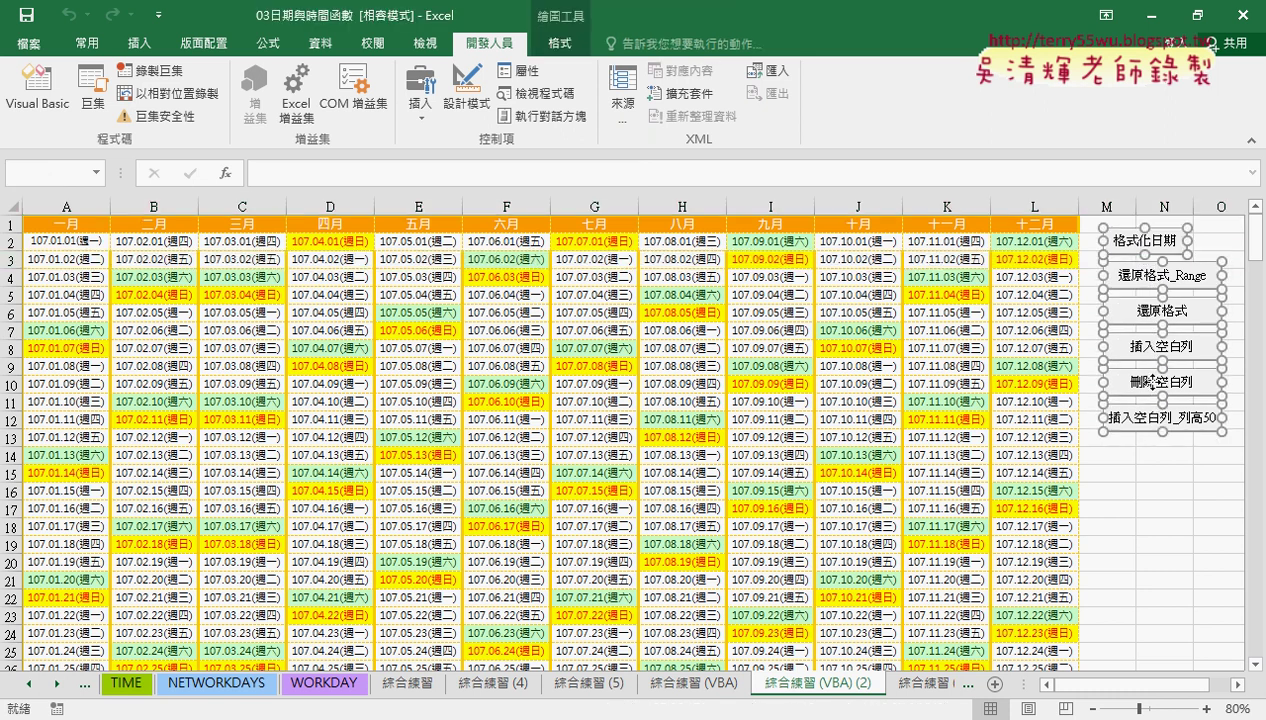
right_click(1143, 380)
left_click(1078, 648)
left_click_drag(1073, 271, 819, 168)
left_click(811, 189)
left_click(629, 286)
left_click(878, 586)
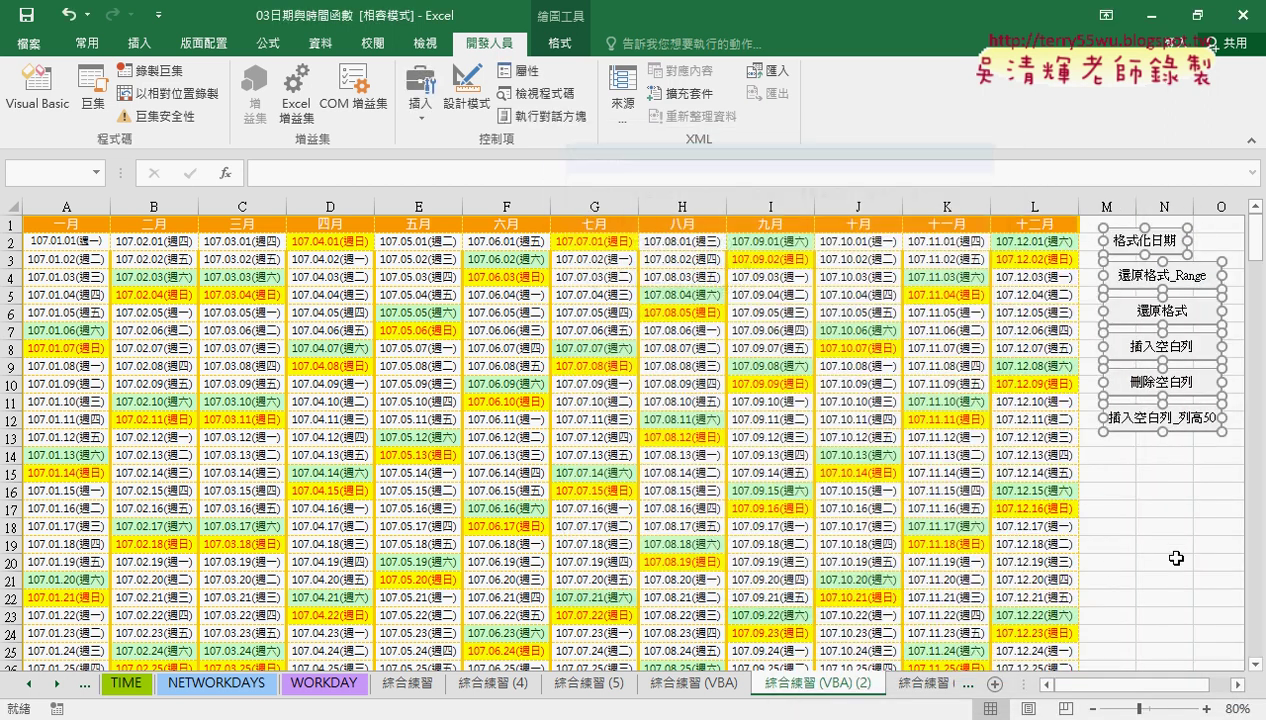
- Test the insert and delete blank-row buttons twice, confirming the buttons stay put
left_click(1164, 544)
left_click(1158, 346)
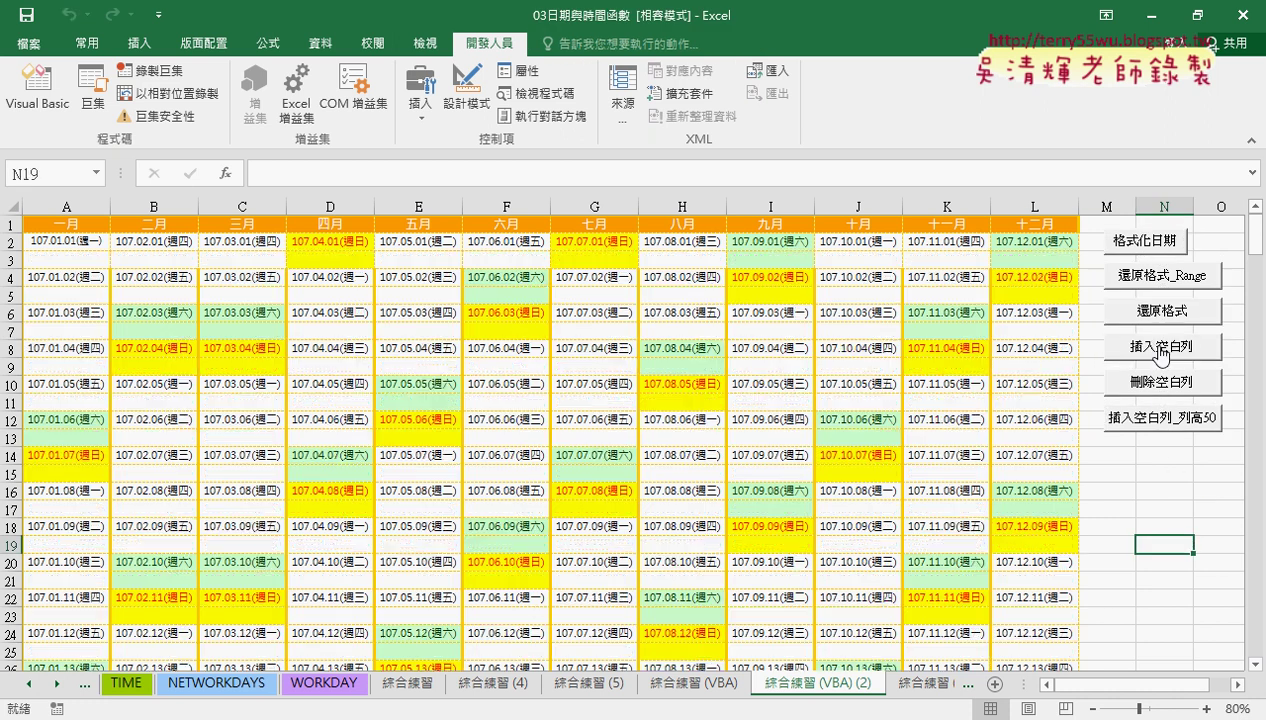
left_click(1160, 381)
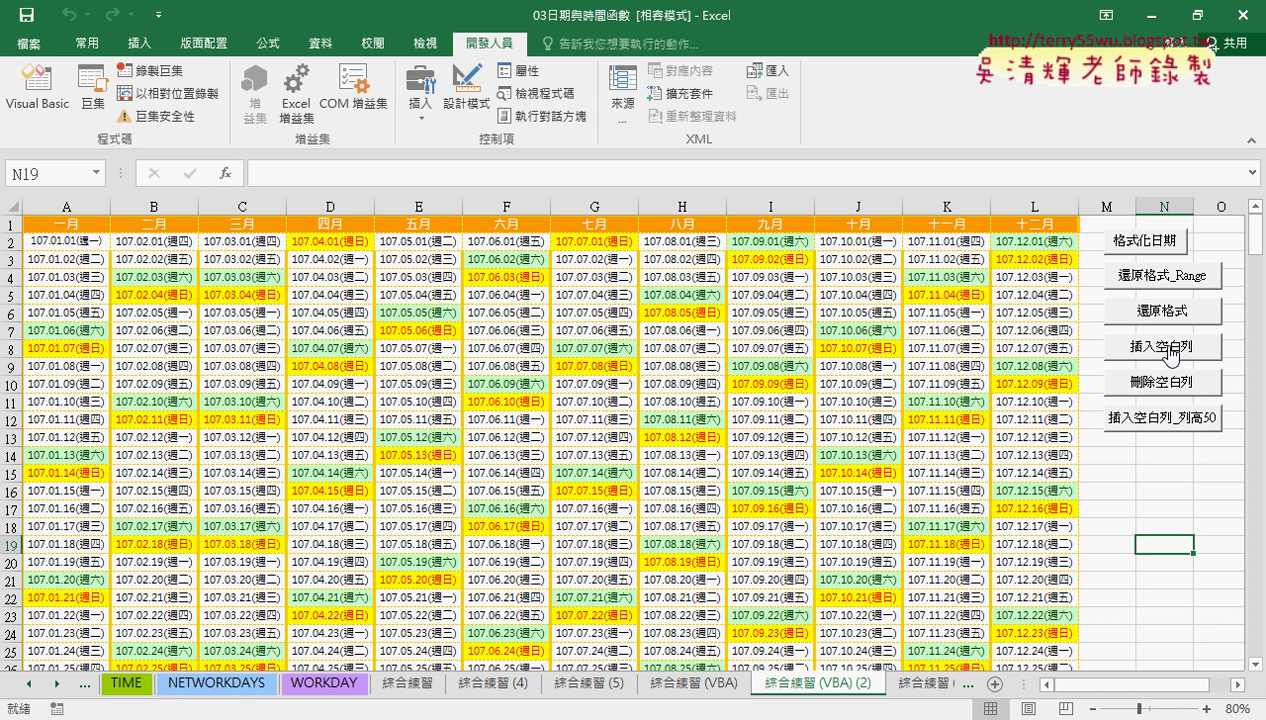
left_click(1165, 352)
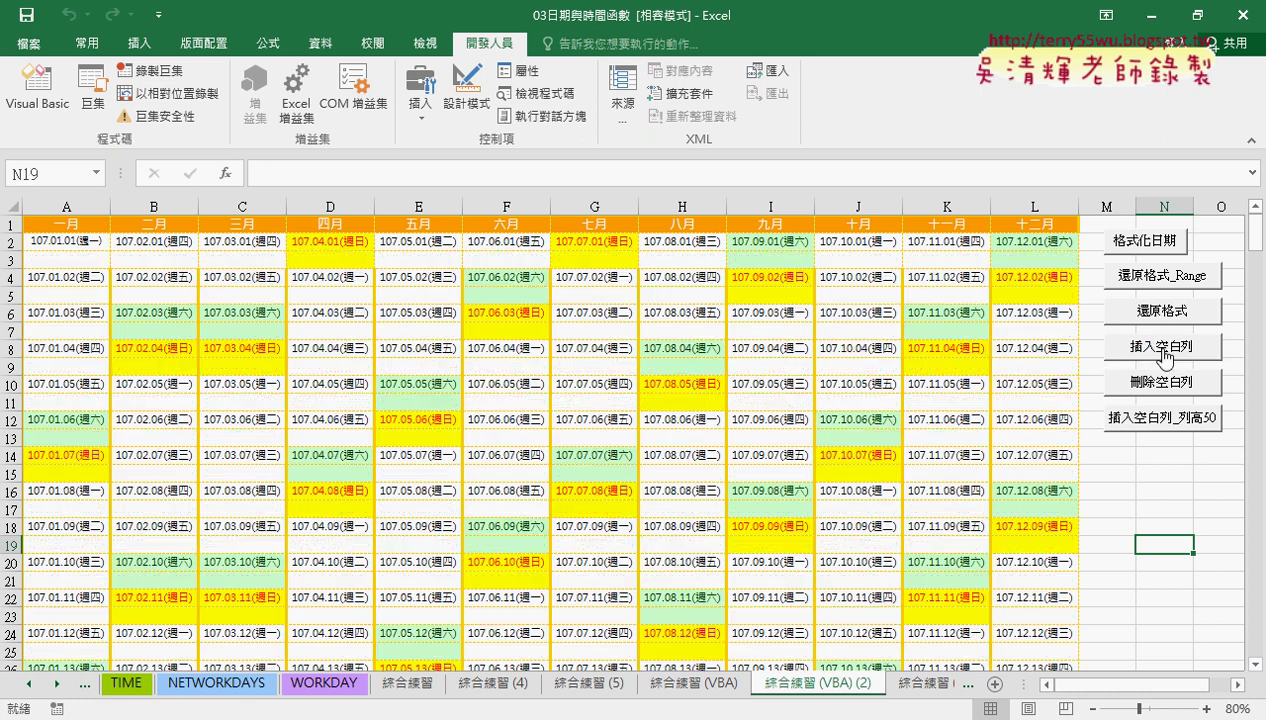
left_click(1186, 386)
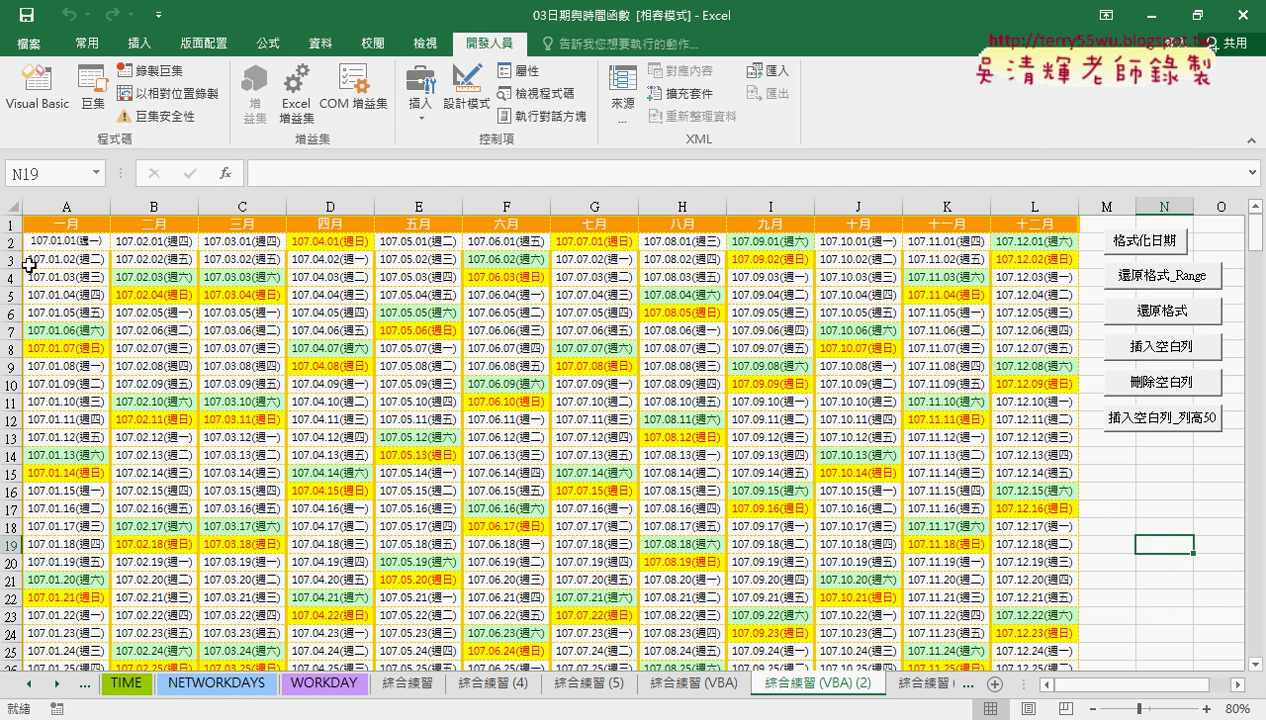
- Inspect rows 32 and 33 at the bottom of the calendar
scroll(38, 340, "down", 3)
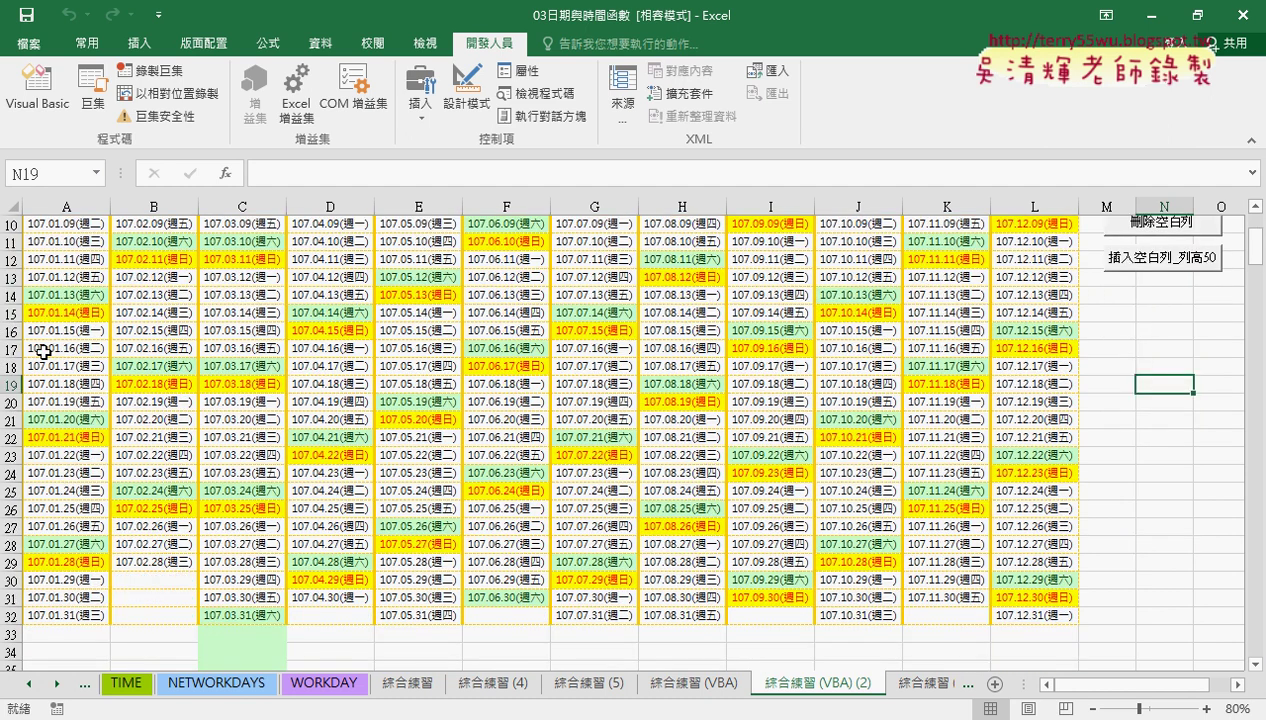
left_click(11, 632)
left_click(9, 614)
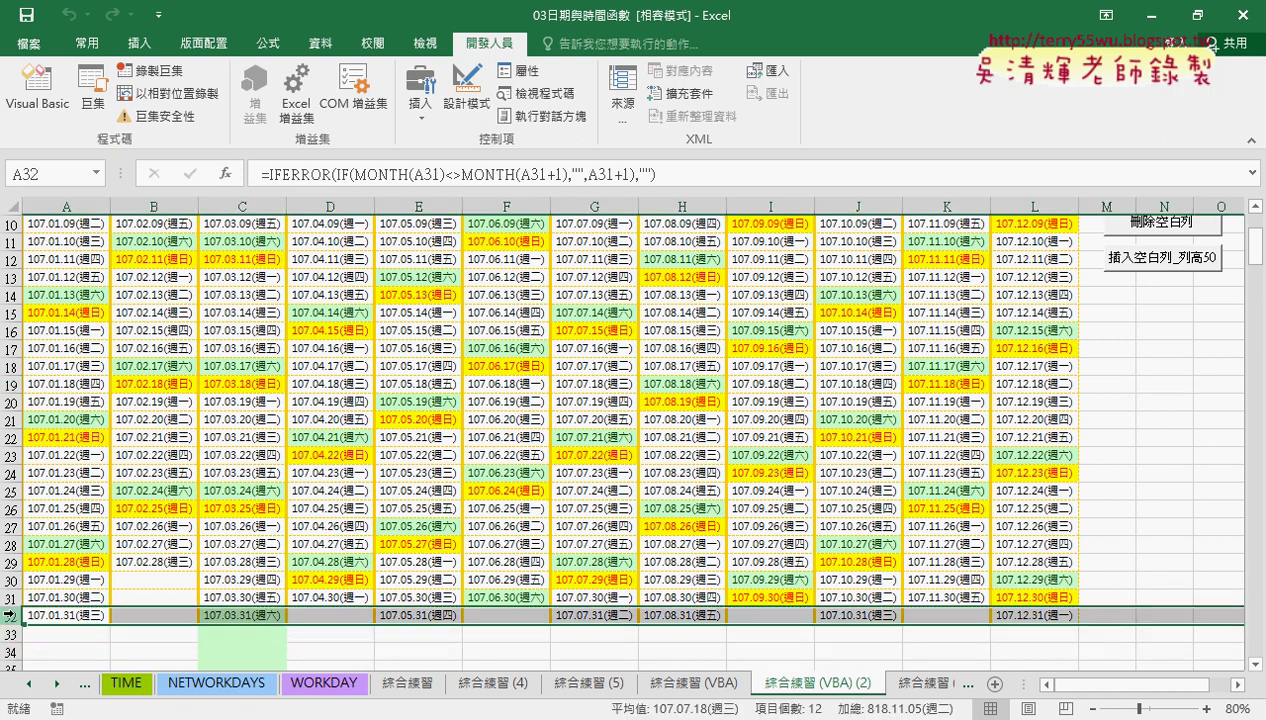
scroll(48, 615, "up", 3)
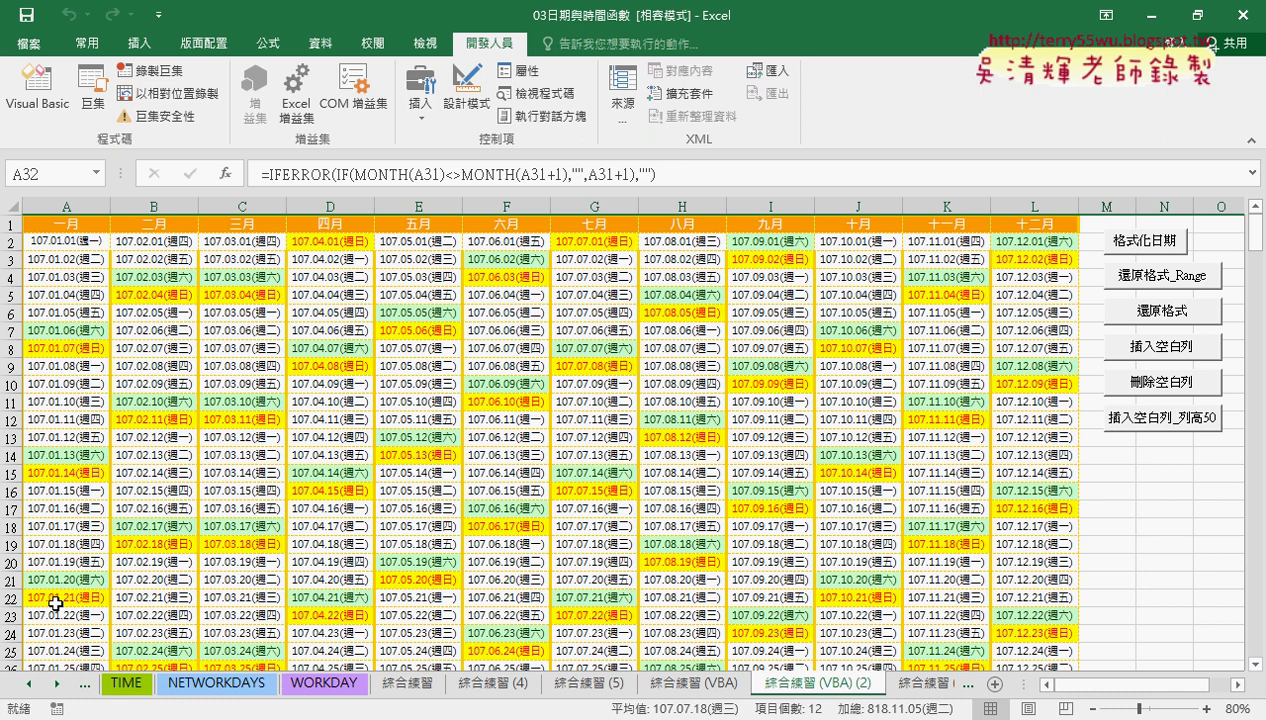
scroll(100, 530, "down", 1)
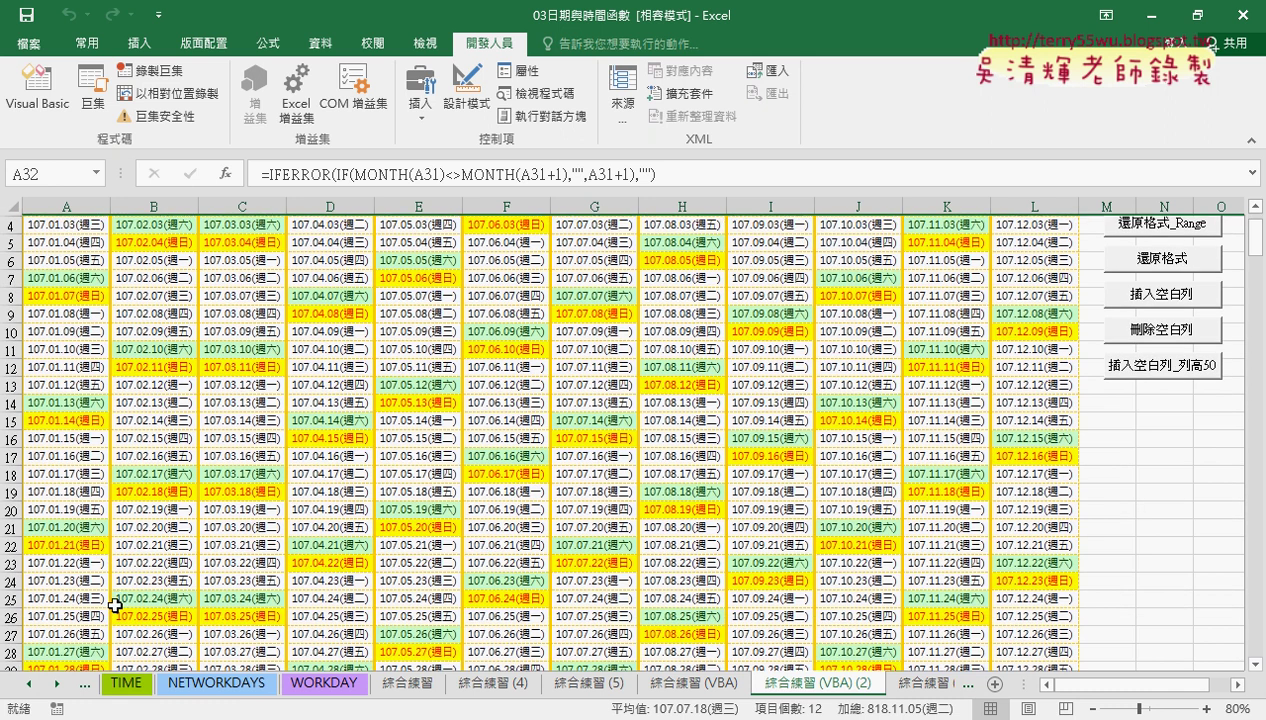
scroll(833, 456, "up", 1)
- Insert blank rows with 插入空白列, scroll to verify, and select blank row 3
left_click(1130, 347)
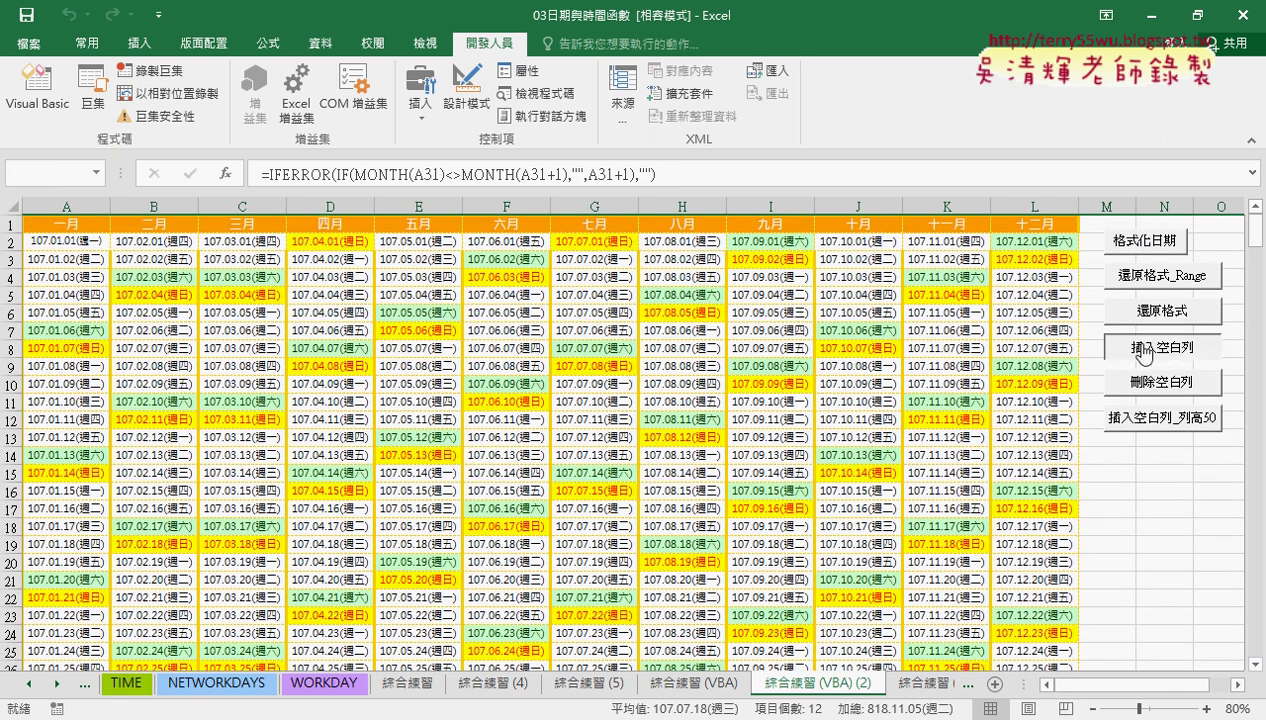
scroll(559, 457, "down", 2)
scroll(555, 457, "down", 4)
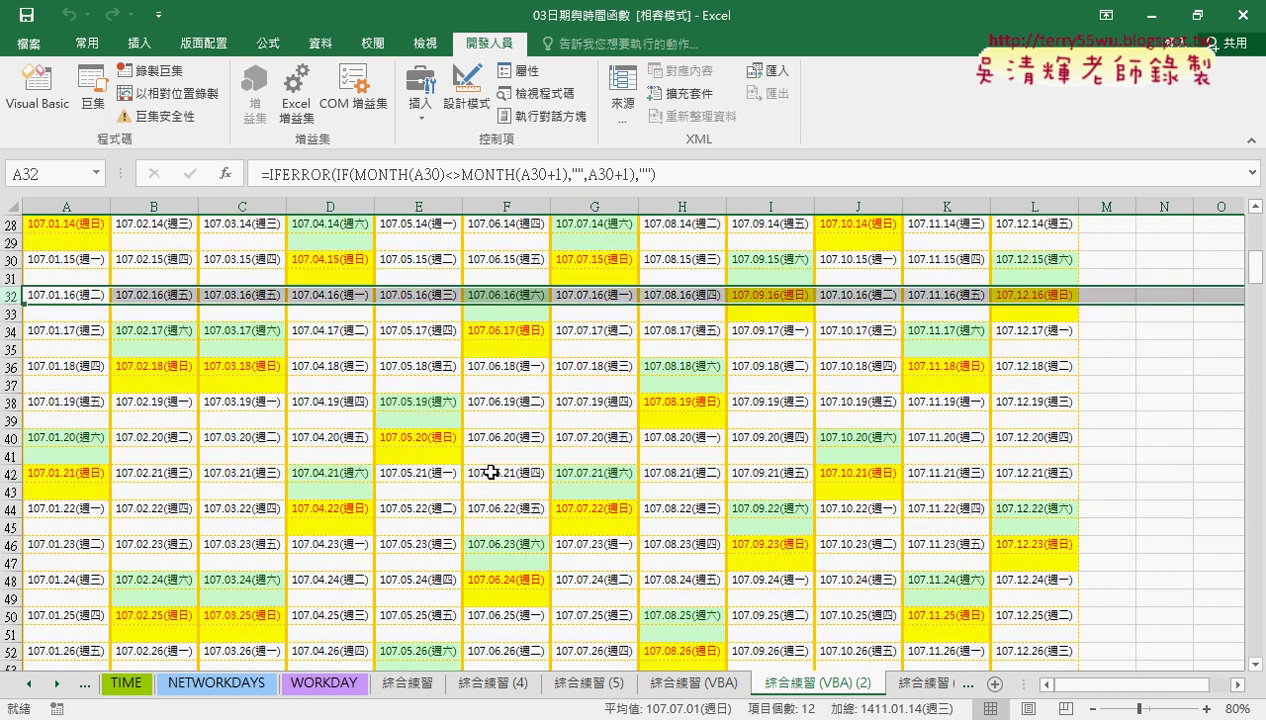
scroll(470, 460, "down", 1)
scroll(392, 457, "up", 5)
scroll(390, 457, "up", 5)
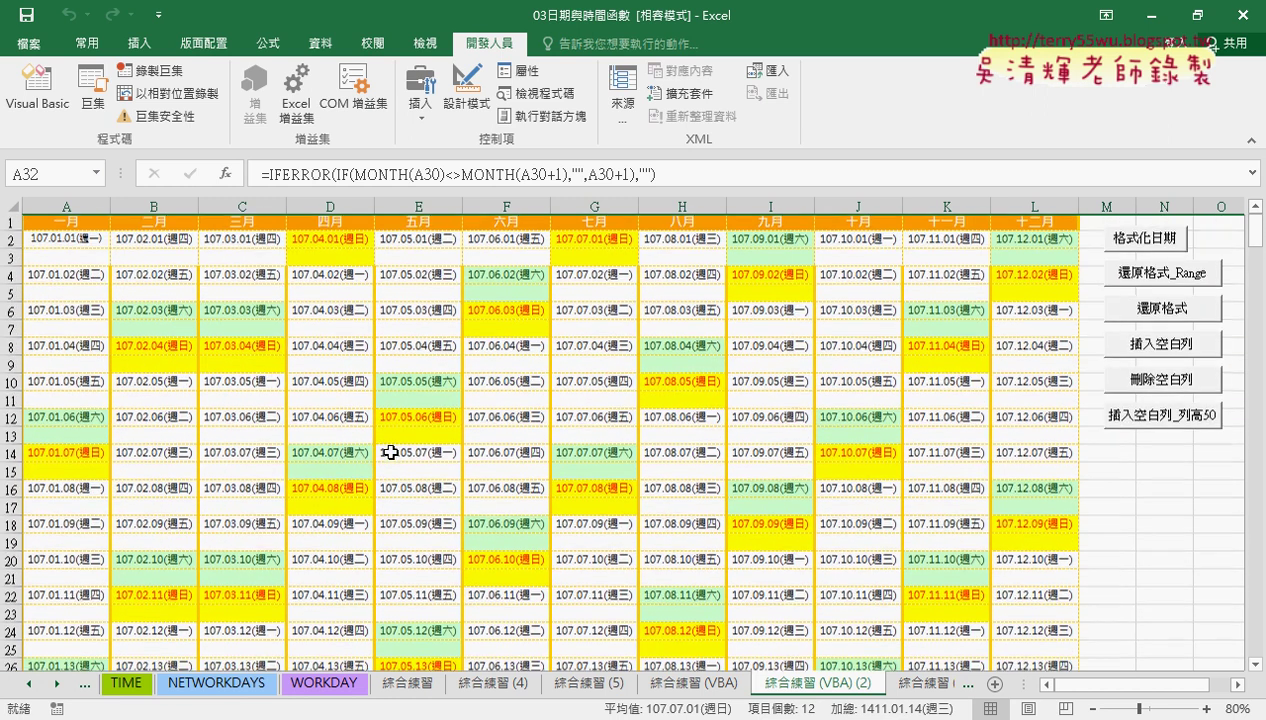
left_click(7, 259)
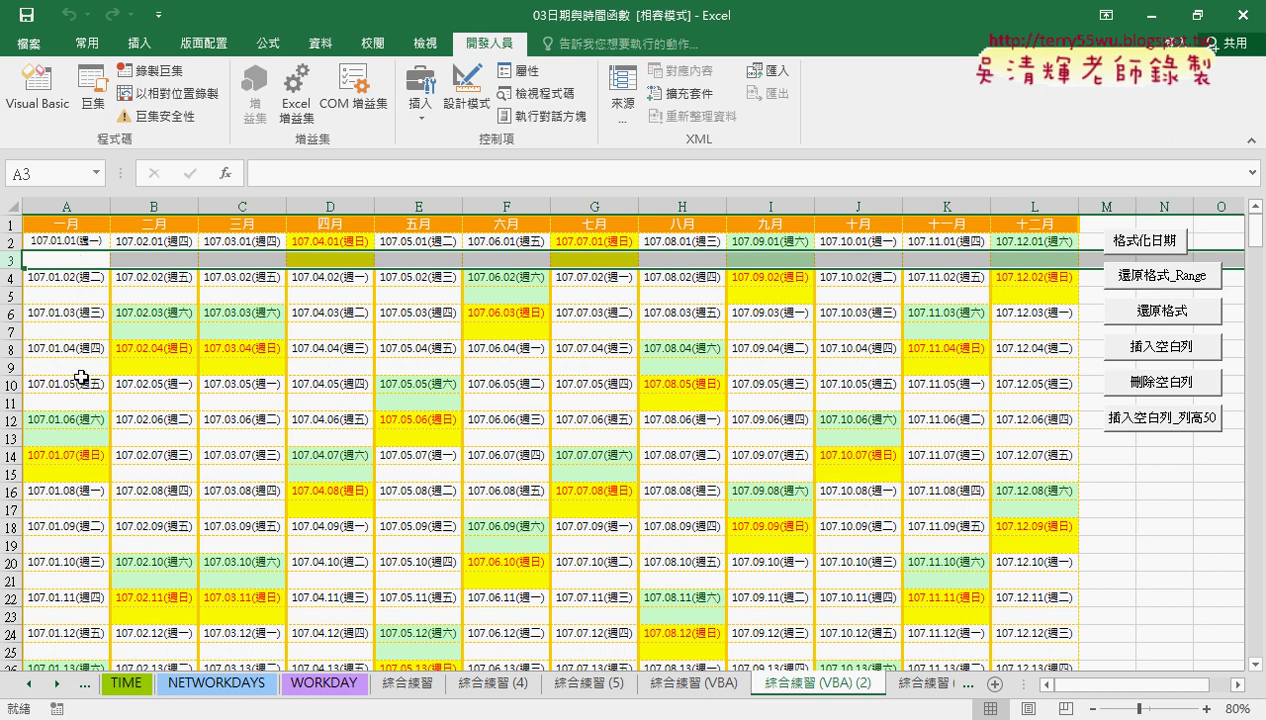
right_click(81, 262)
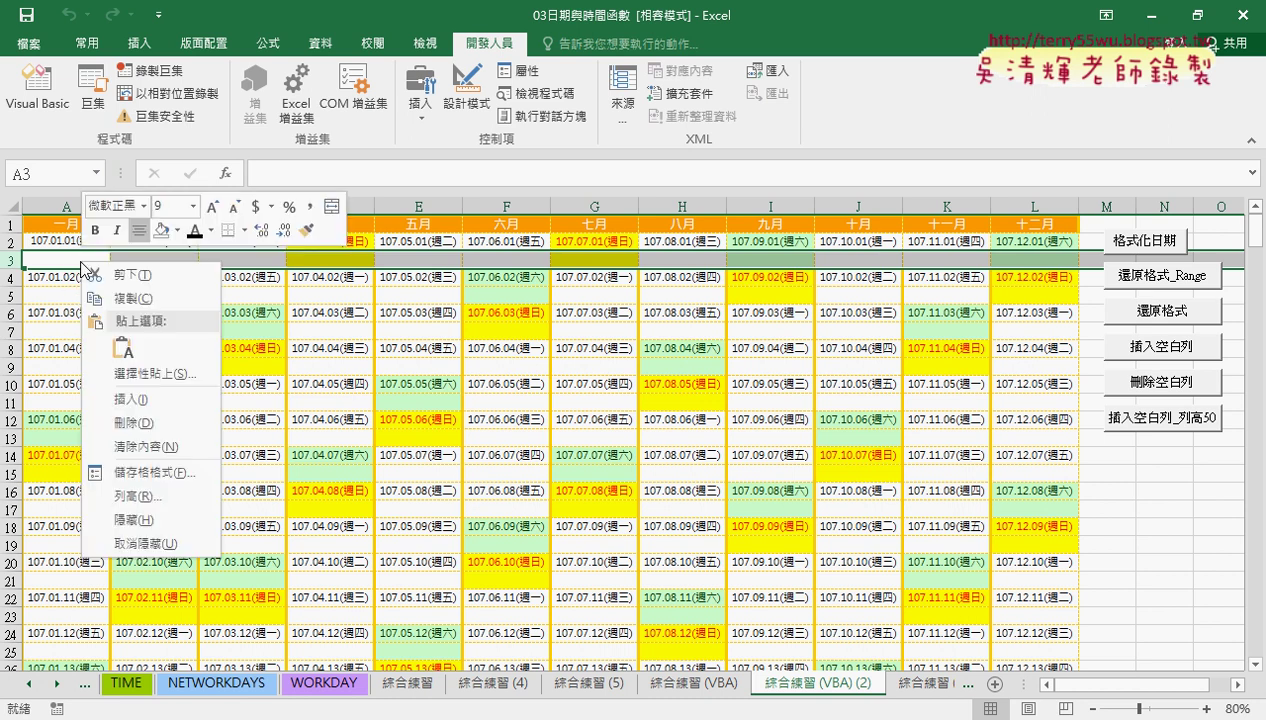
left_click(133, 422)
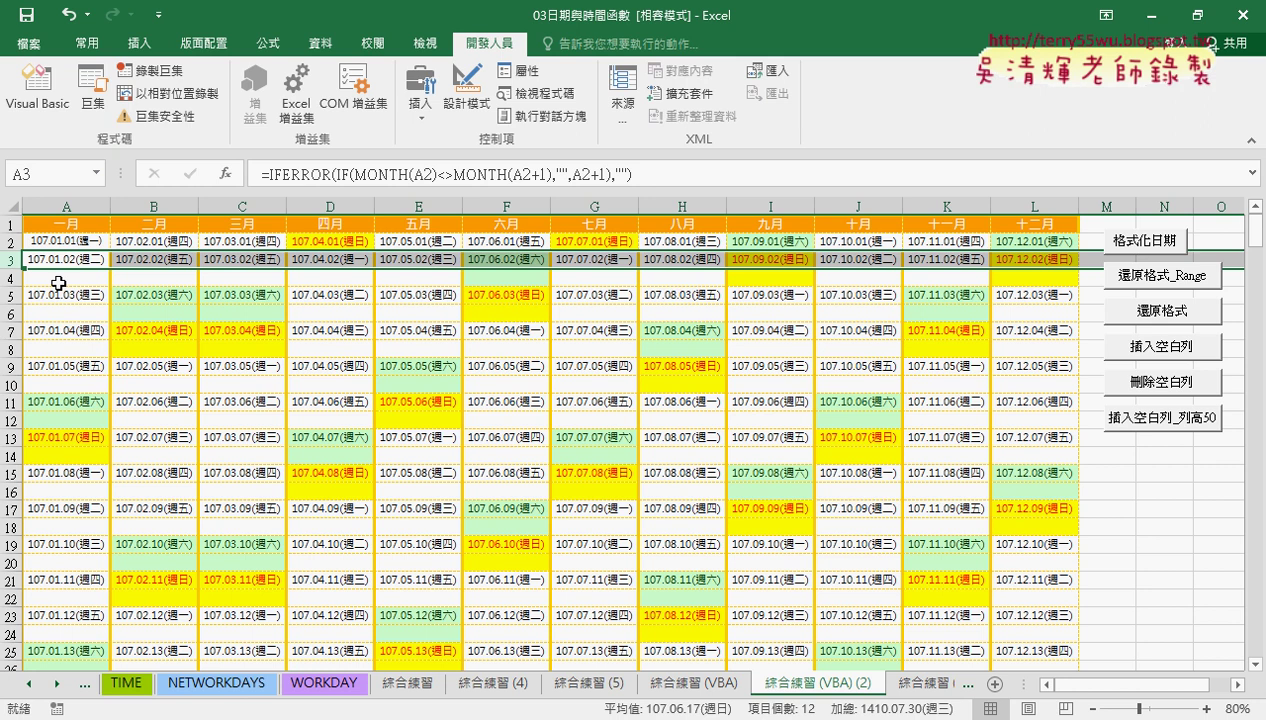
key("ctrl+z")
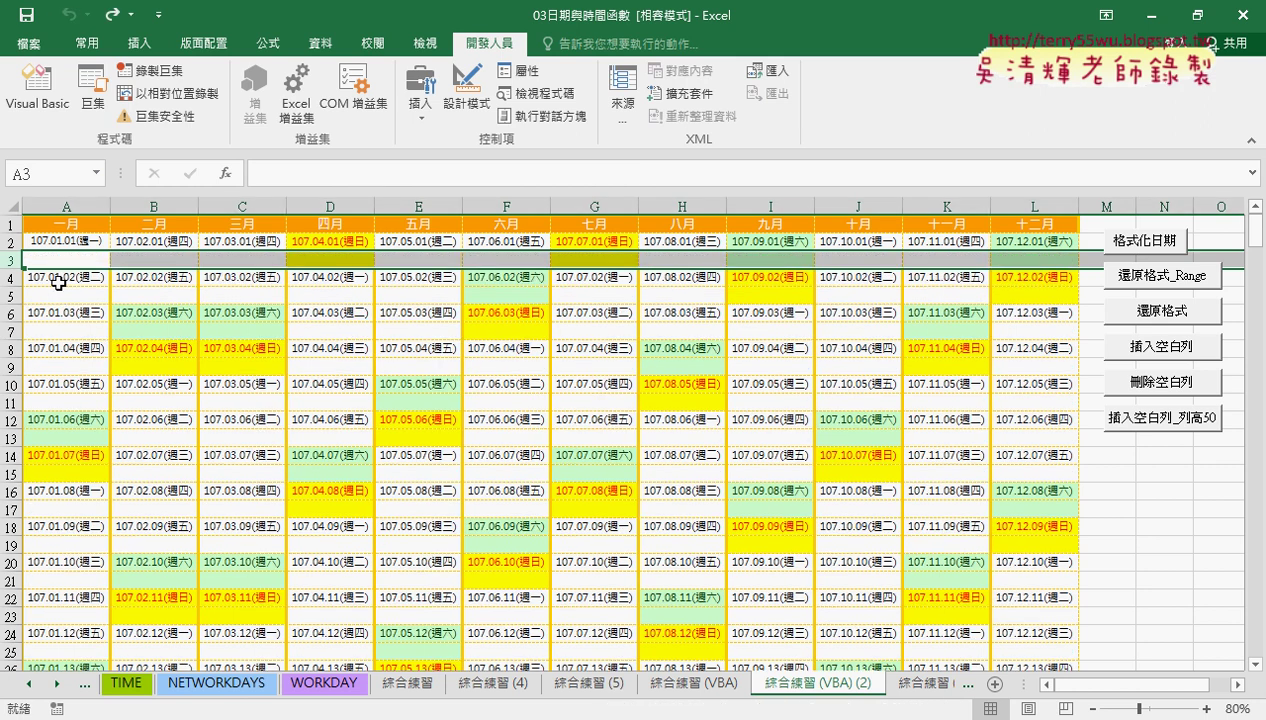
scroll(59, 283, "down", 2)
scroll(85, 390, "down", 5)
scroll(93, 404, "down", 2)
scroll(98, 417, "down", 3)
scroll(99, 417, "down", 3)
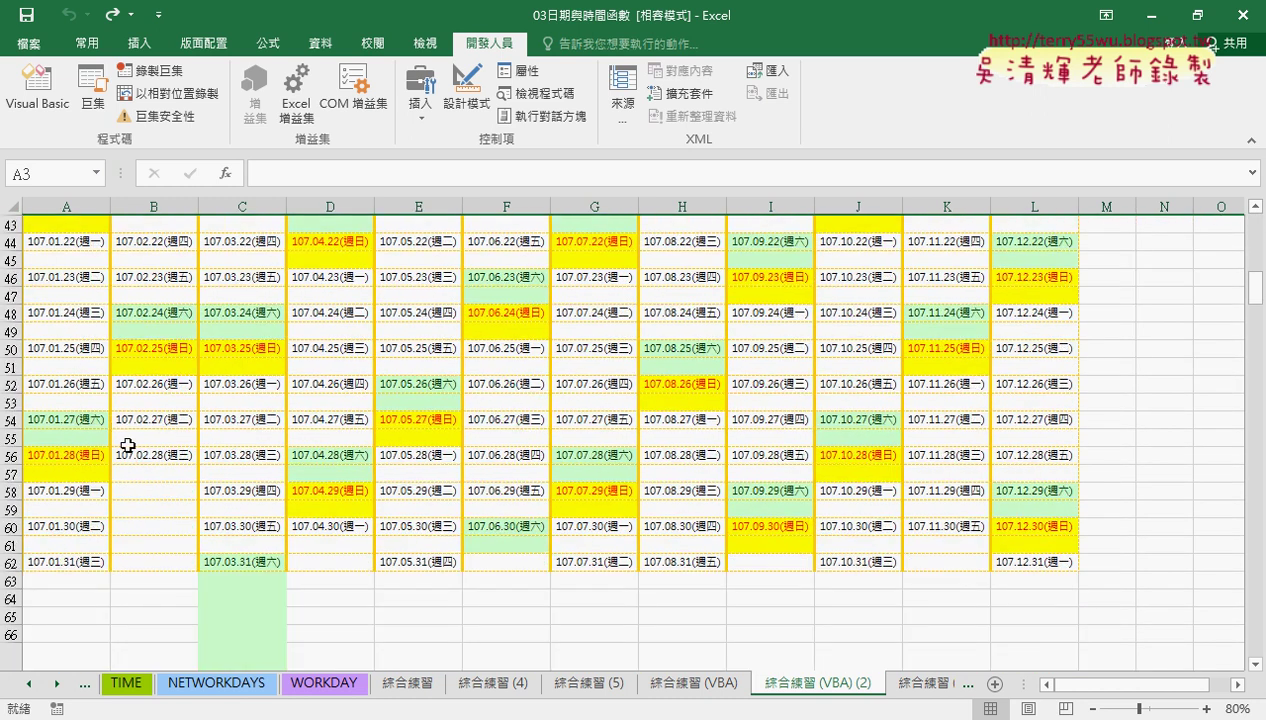
left_click(11, 491)
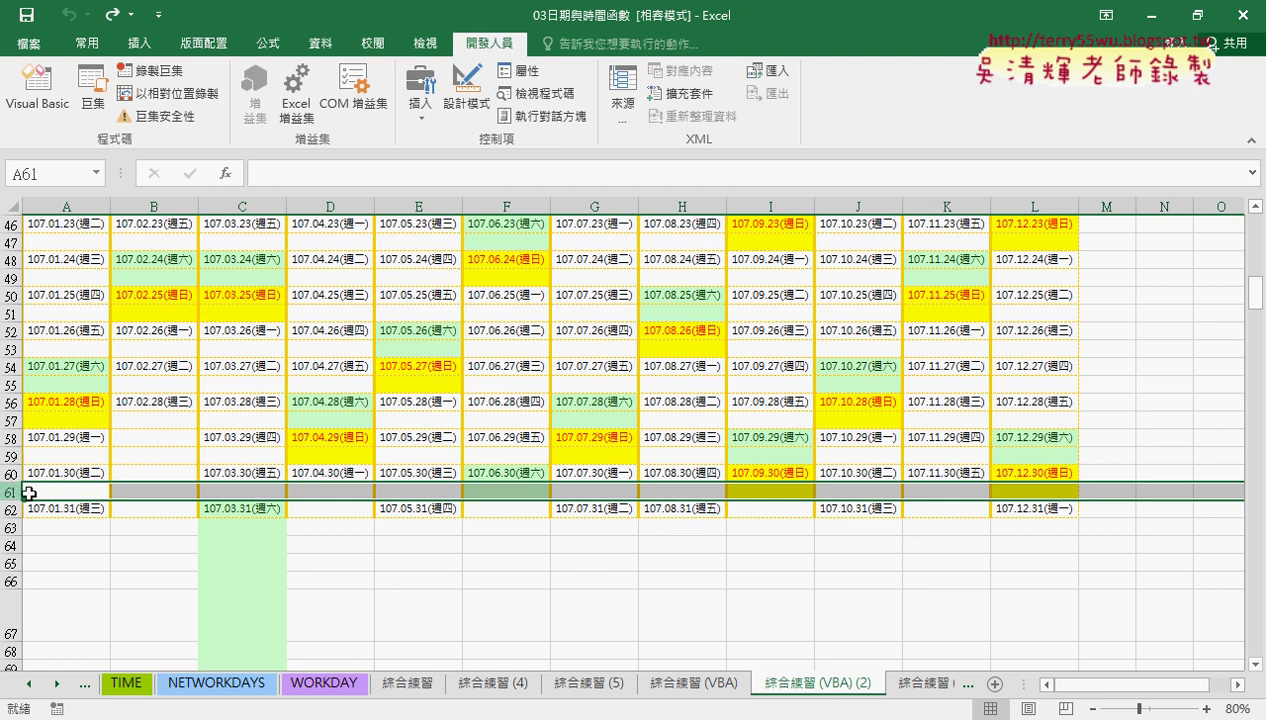
right_click(47, 491)
left_click(148, 368)
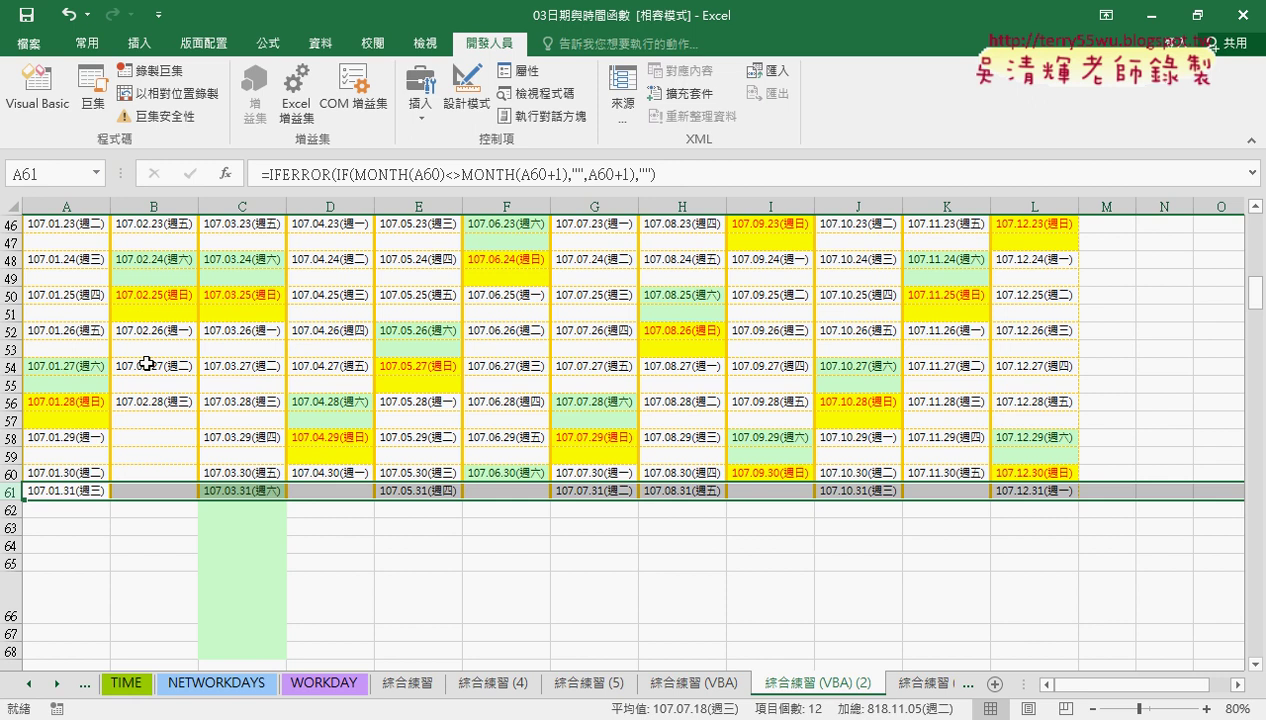
key("ctrl+z")
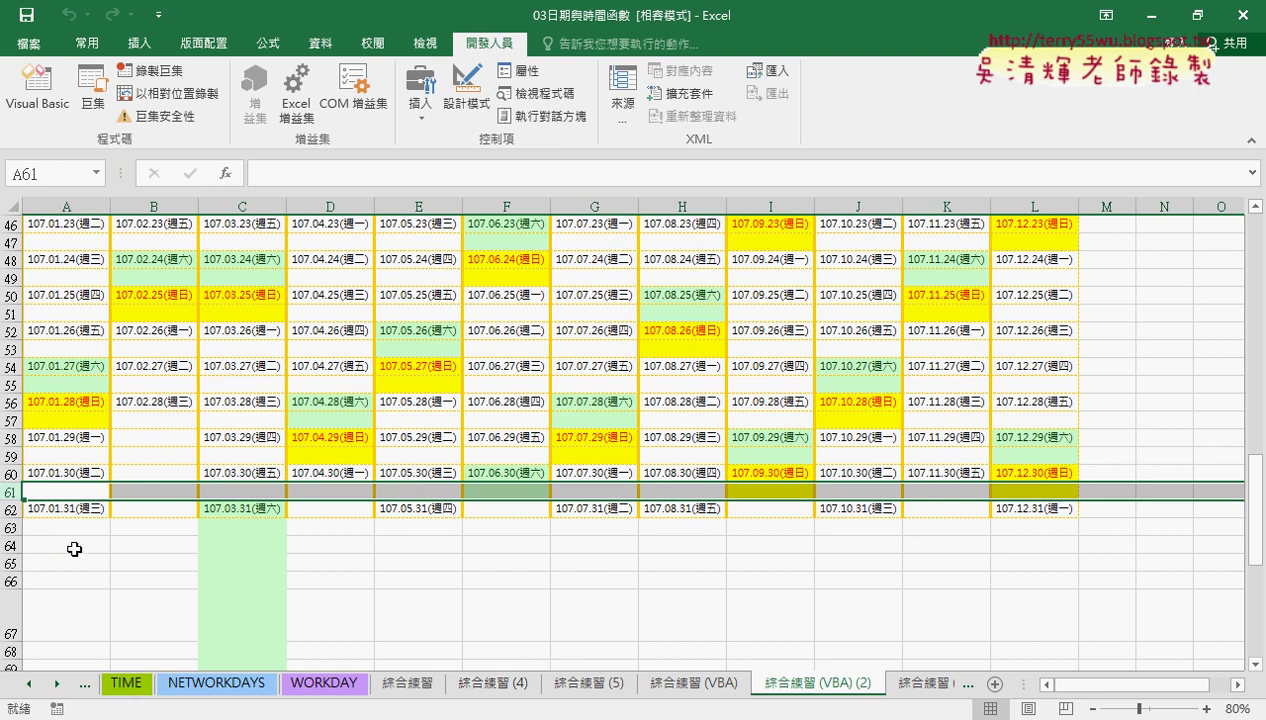
- Delete the blank rows with 刪除空白列 and check row 33 below the last dates
scroll(50, 544, "up", 3)
scroll(160, 565, "up", 6)
scroll(160, 565, "up", 6)
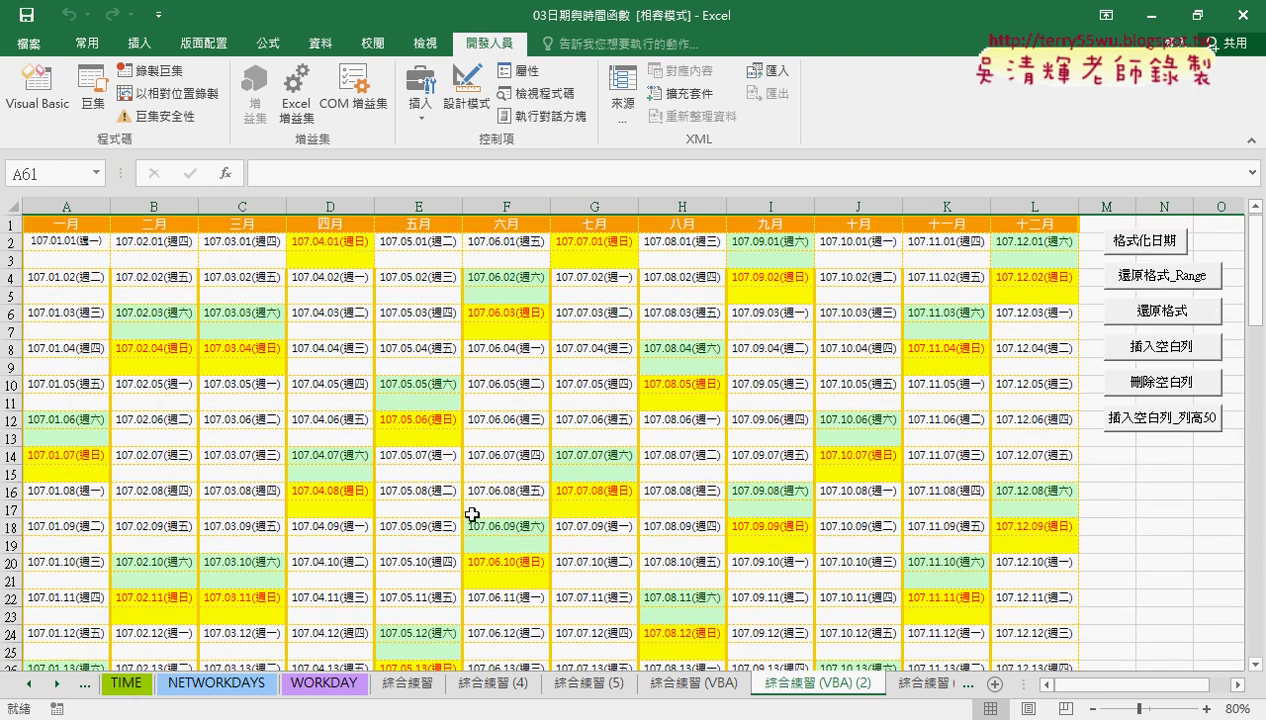
left_click(1115, 383)
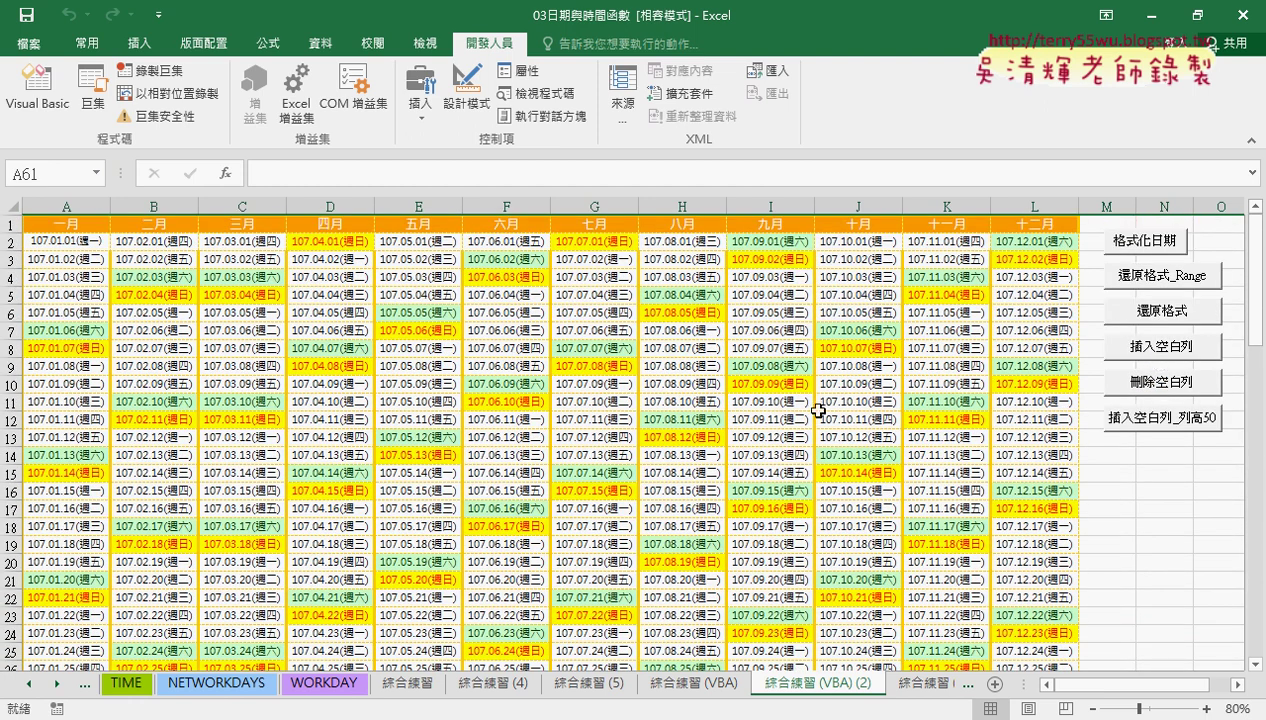
scroll(857, 393, "down", 2)
scroll(486, 517, "down", 3)
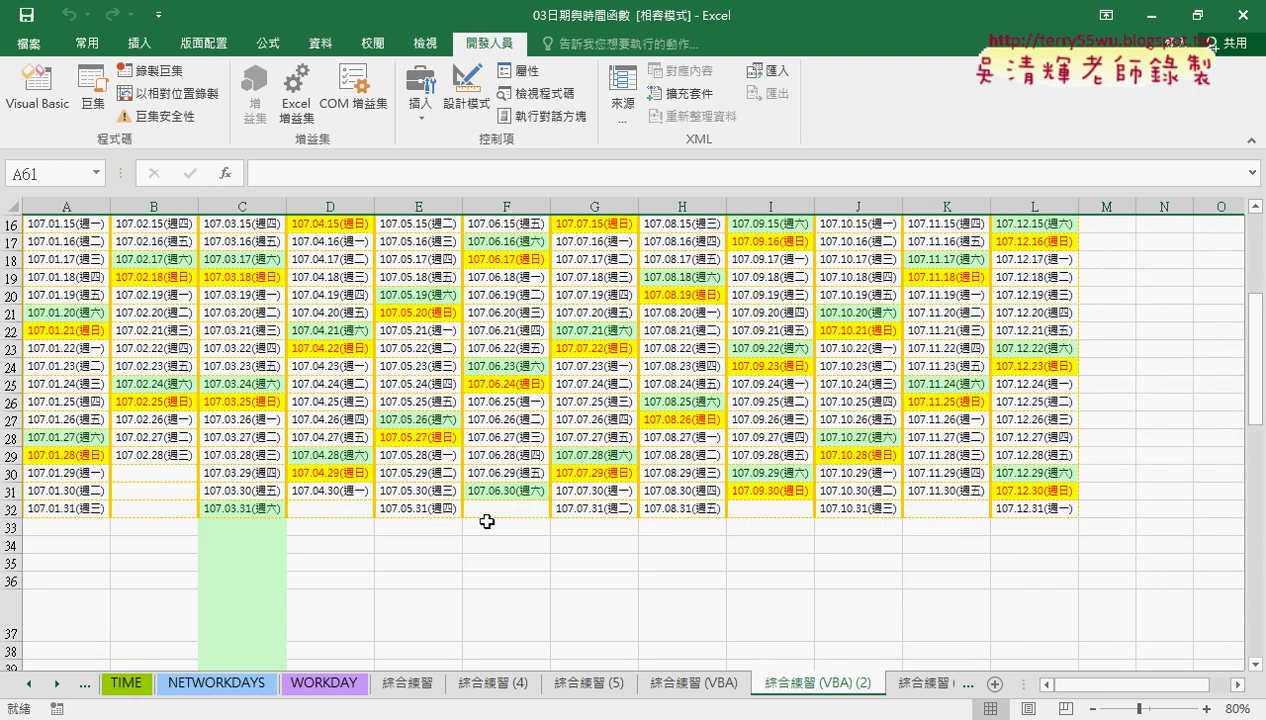
left_click(12, 527)
right_click(50, 524)
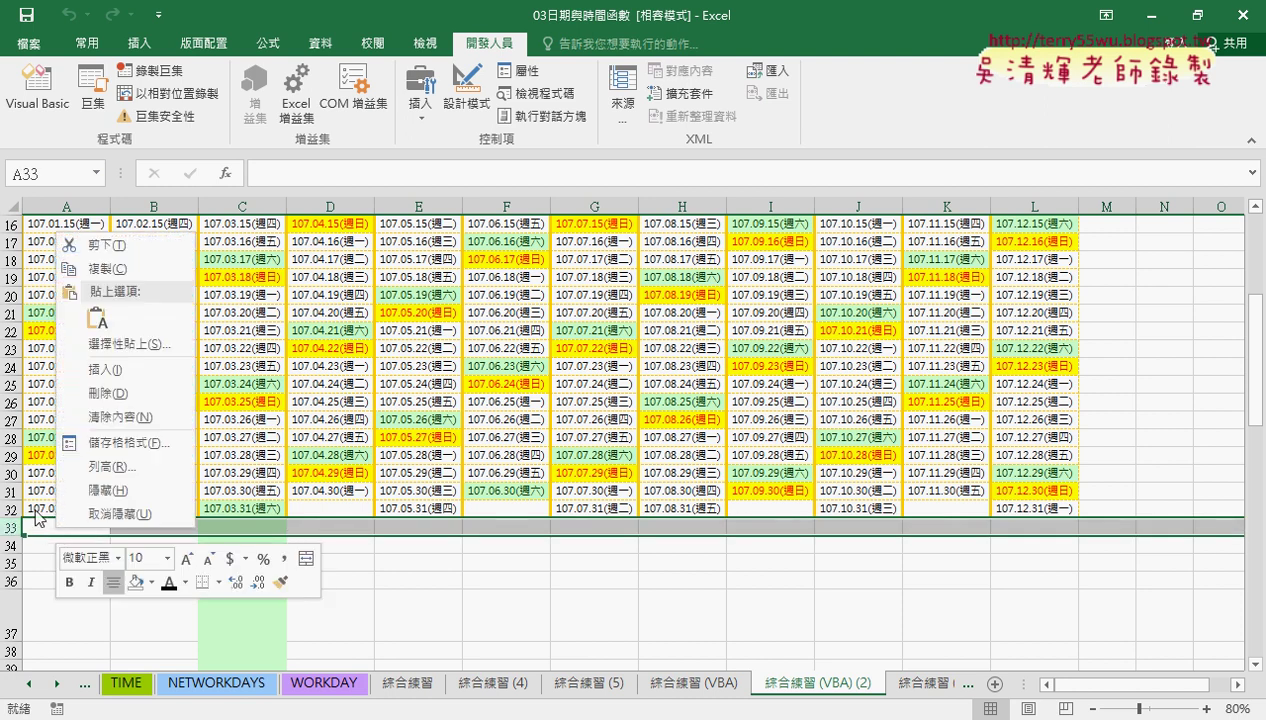
key("Escape")
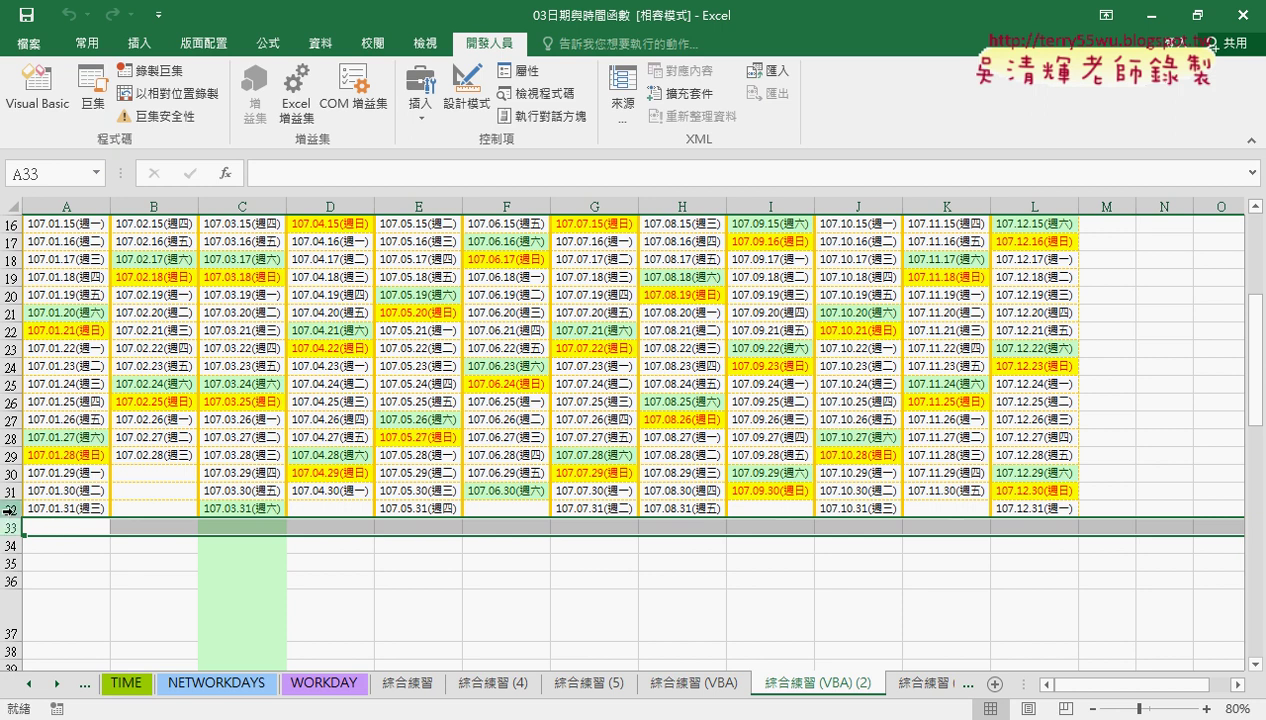
scroll(12, 470, "up", 5)
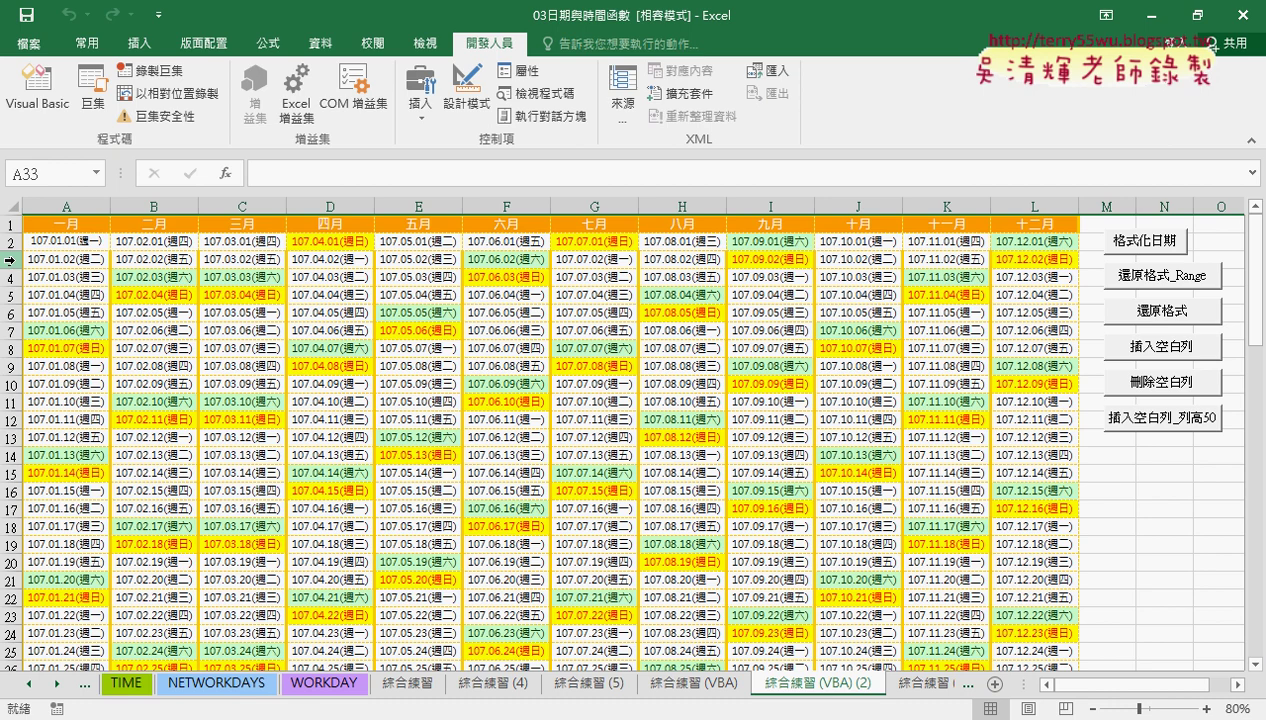
- Open the 插入空白列 macro from its button and retype the For loop's Step -1 clause
right_click(1151, 351)
left_click(1078, 509)
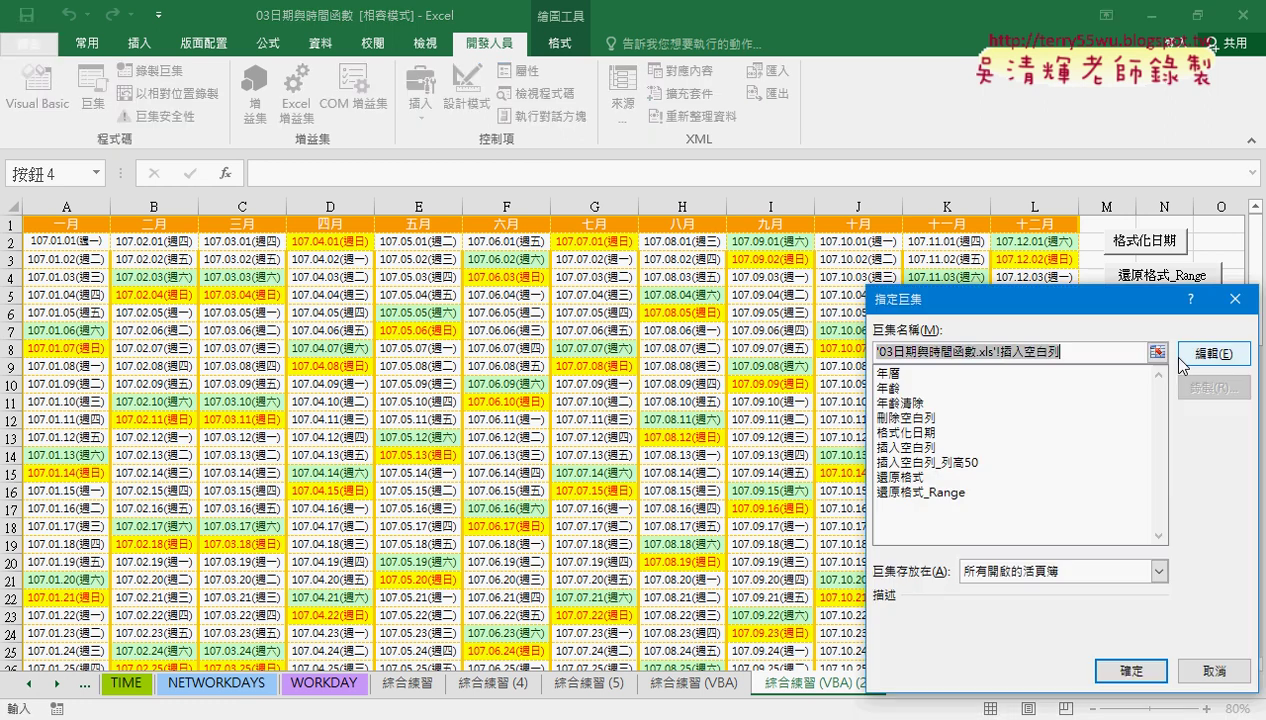
left_click(1207, 350)
double_click(531, 197)
mouse_move(557, 197)
left_mouse_down()
mouse_move(568, 164)
mouse_move(628, 163)
left_mouse_up()
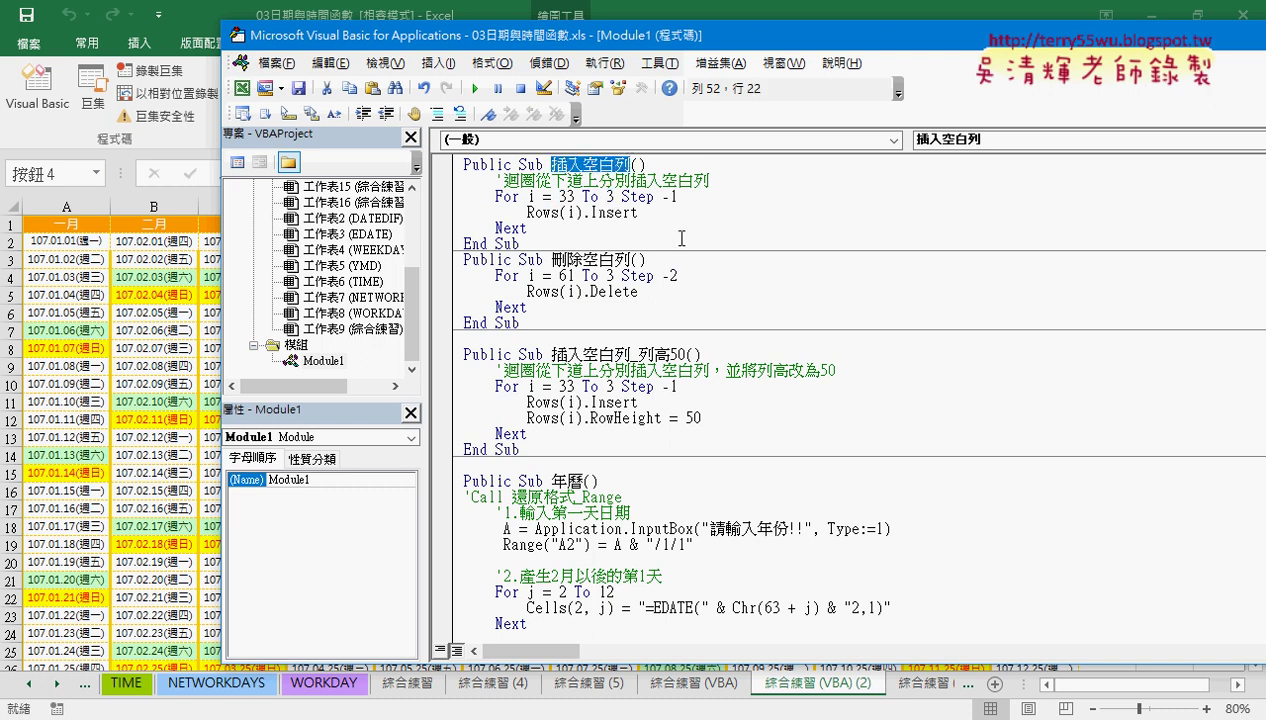
left_click_drag(621, 196, 679, 197)
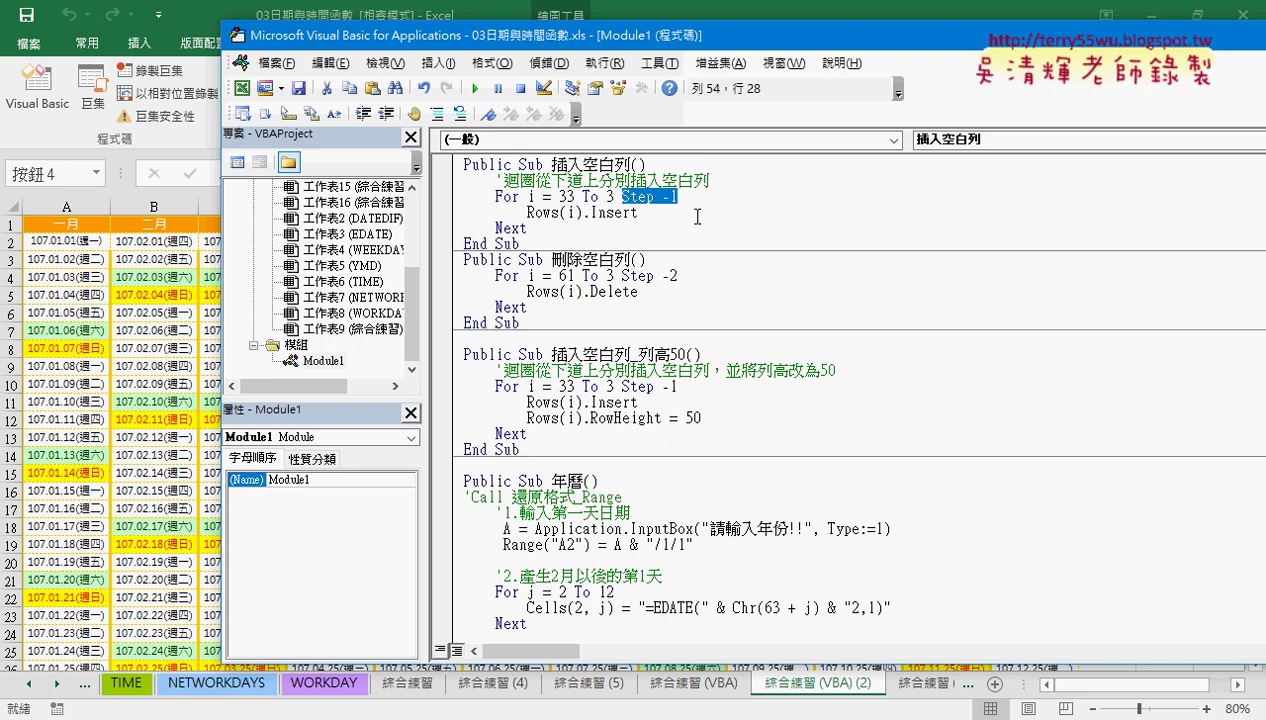
key("Delete")
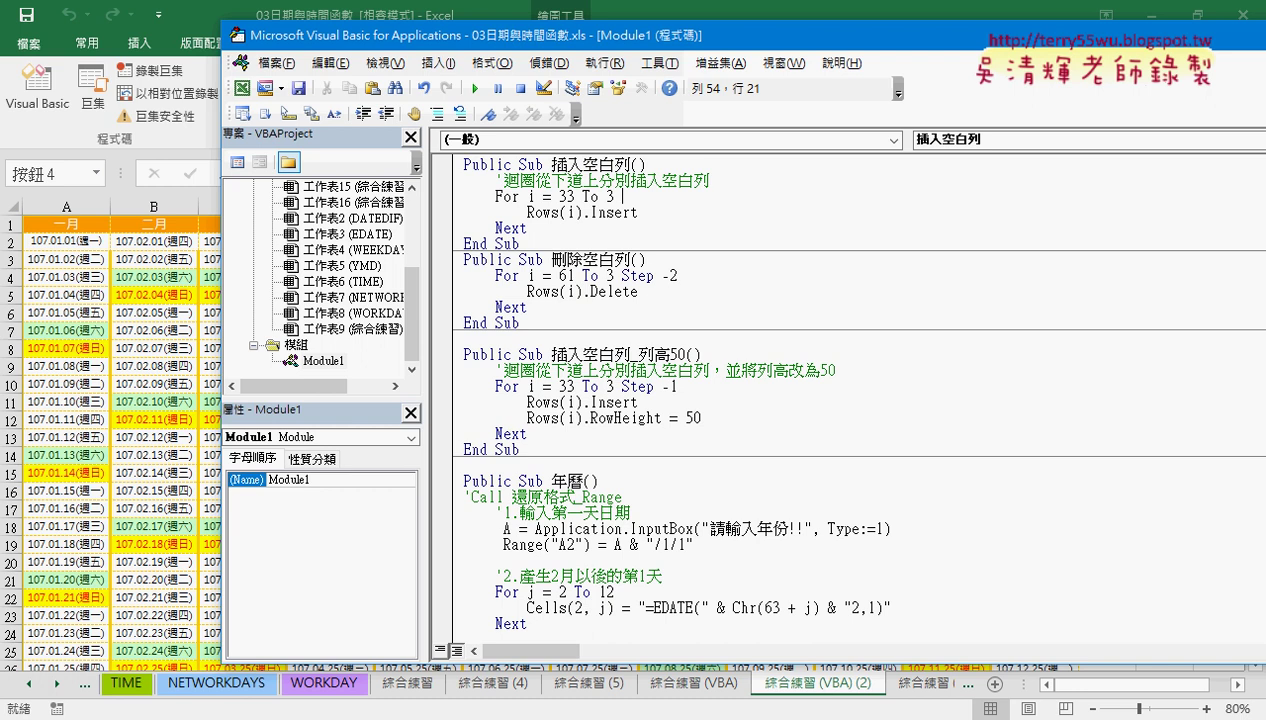
type("step -1")
left_click(730, 273)
left_click_drag(679, 196, 616, 197)
left_click(586, 197)
- Retype (i).Insert on the Rows insert line and run the 插入空白列 macro
left_click_drag(621, 197, 680, 198)
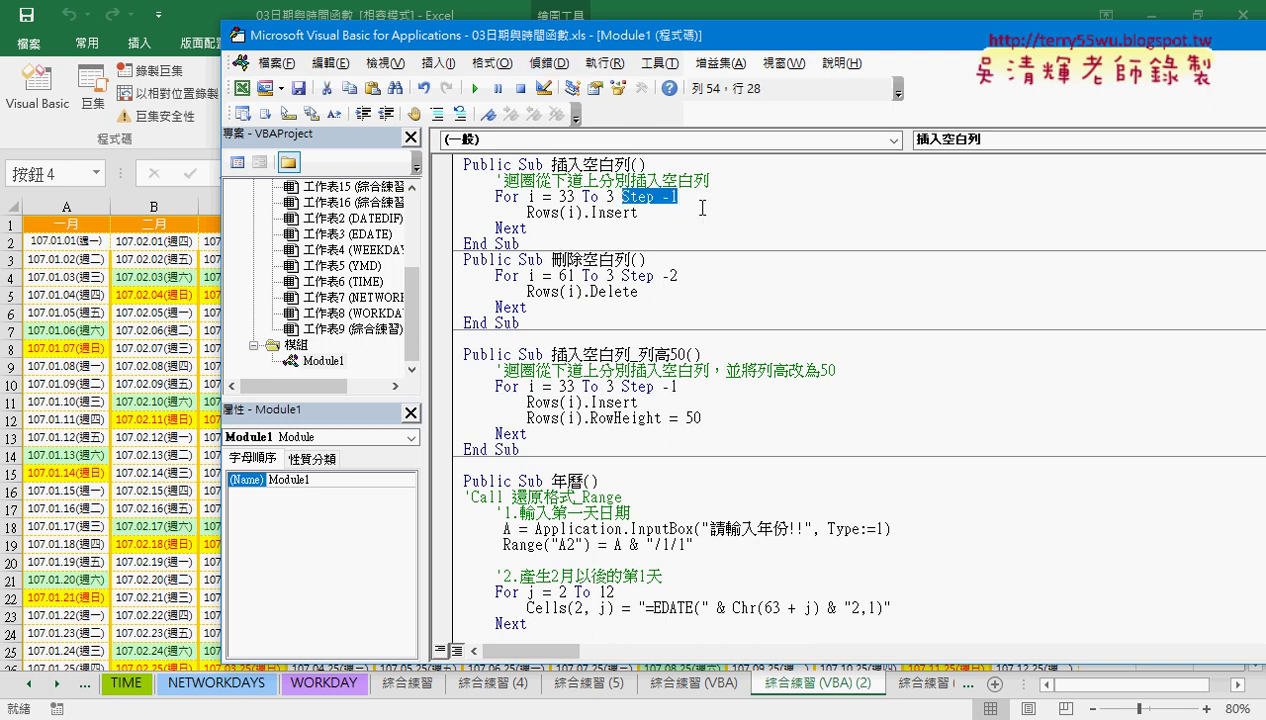
left_click(570, 212)
left_click(527, 213)
left_click_drag(527, 212, 559, 213)
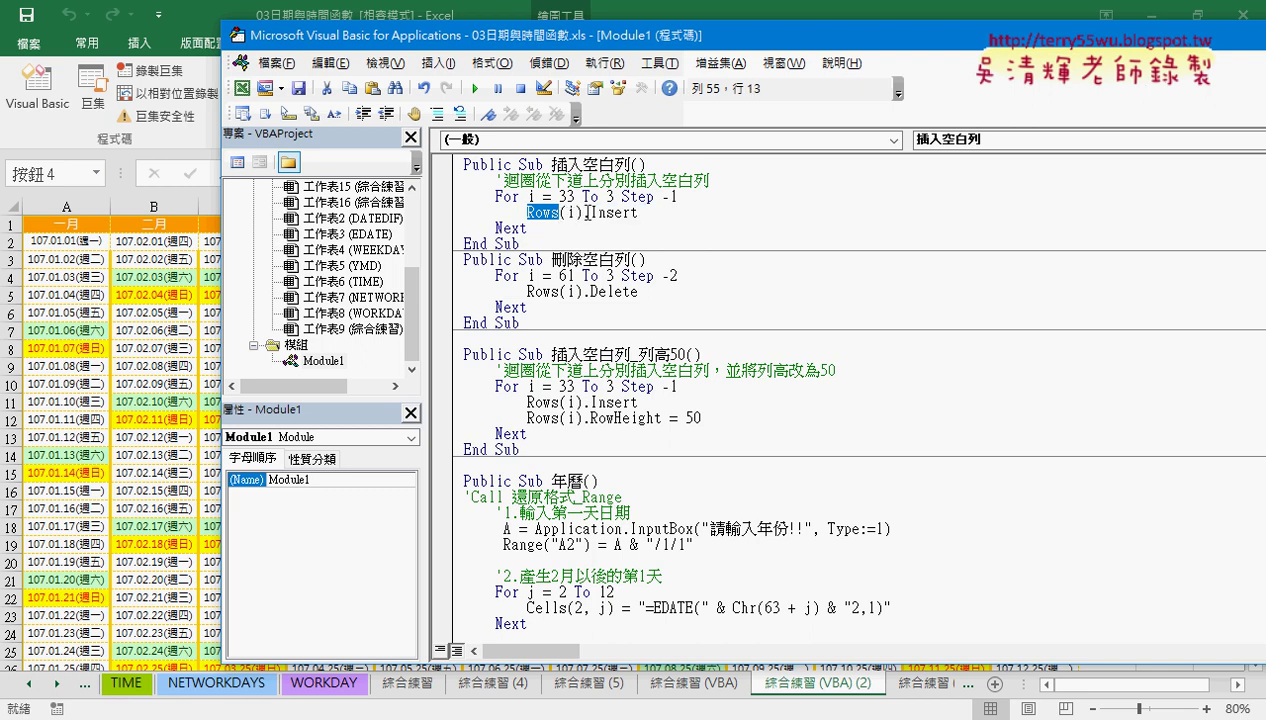
left_click_drag(638, 212, 560, 212)
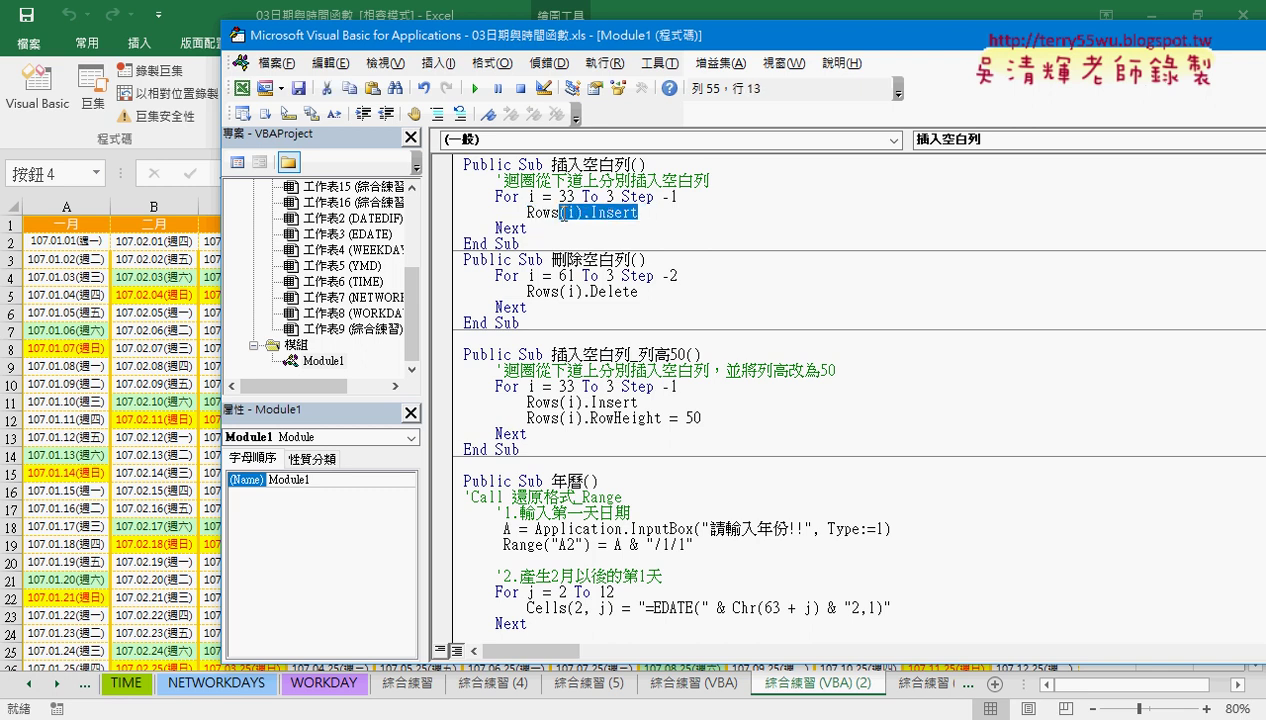
type("(i).i")
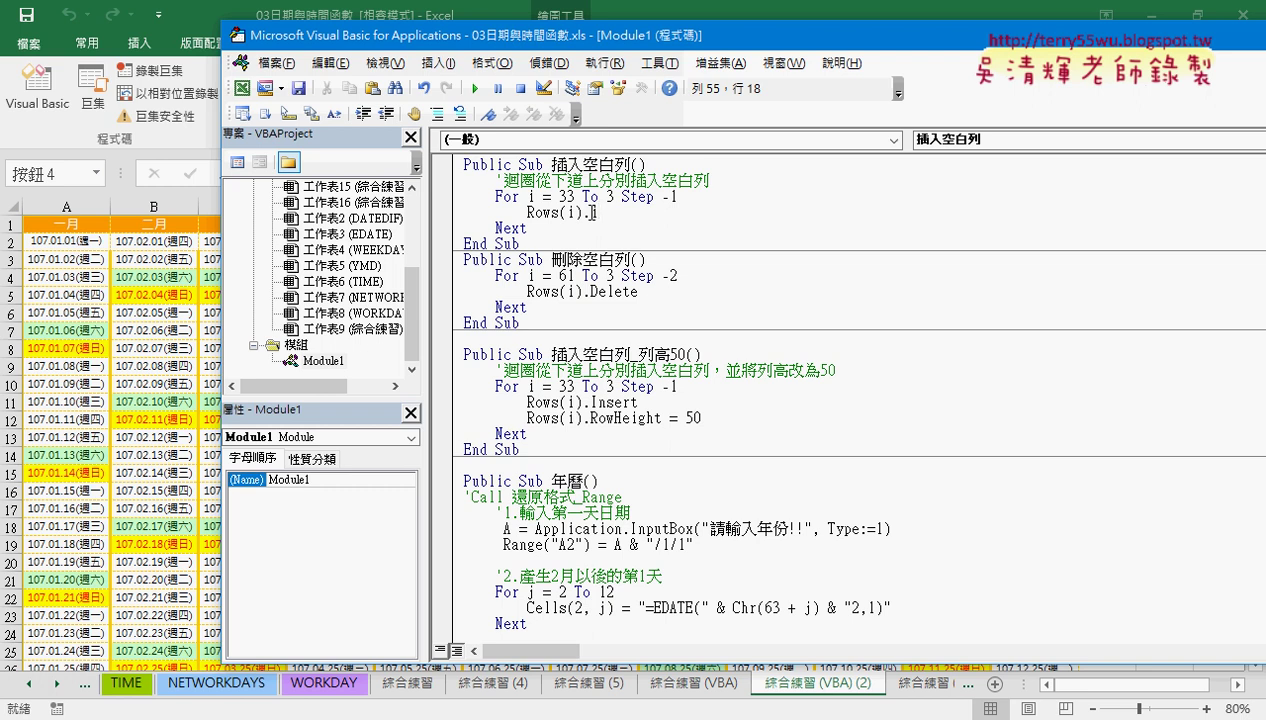
type("nse")
type("rt")
key("Left")
key("Left")
key("Left")
key("Left")
key("Left")
key("Left")
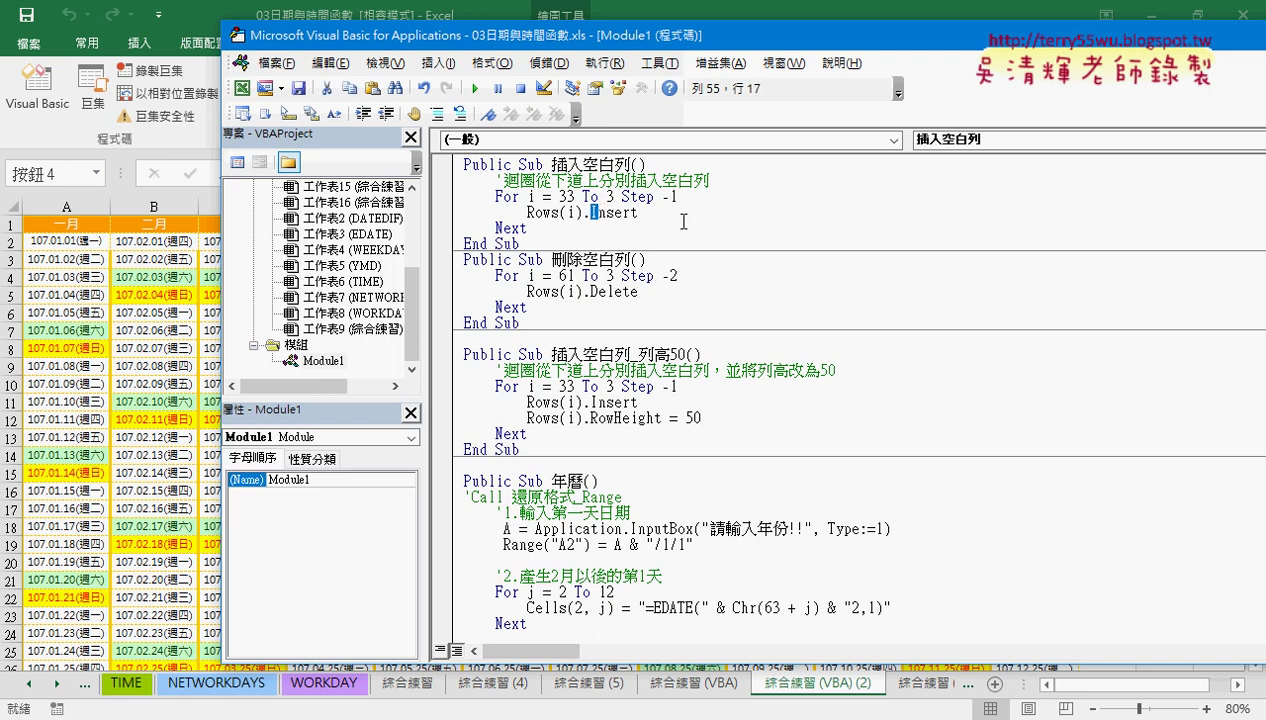
left_click(684, 221)
left_click(477, 88)
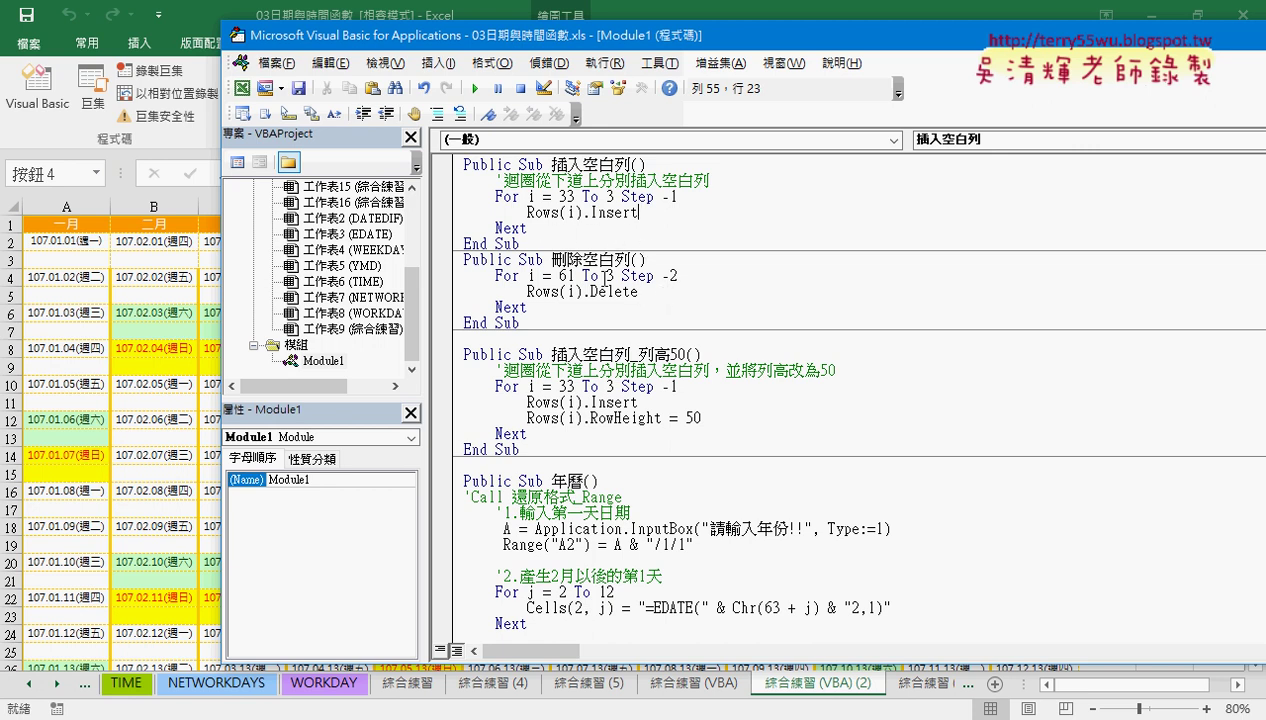
- Back on the calendar sheet, inspect blank rows 61, 59, 57 and 3
left_click(90, 436)
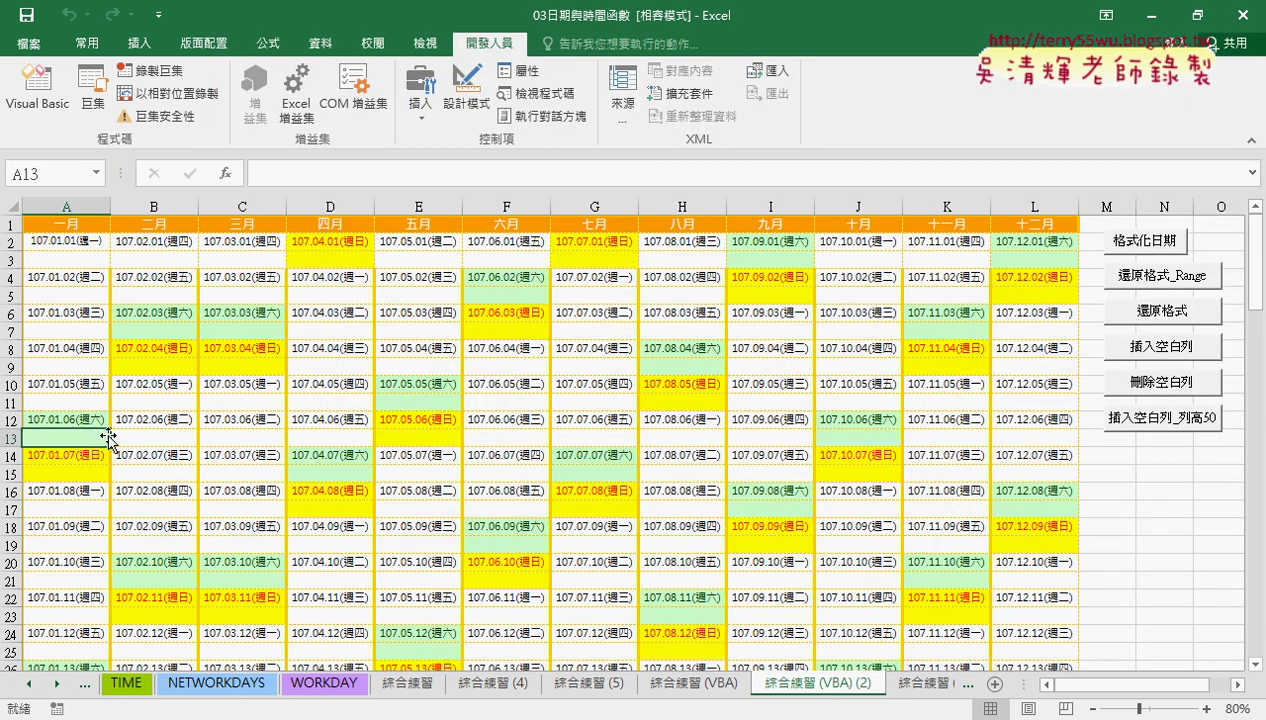
scroll(136, 441, "down", 7)
scroll(189, 432, "down", 5)
scroll(209, 424, "down", 4)
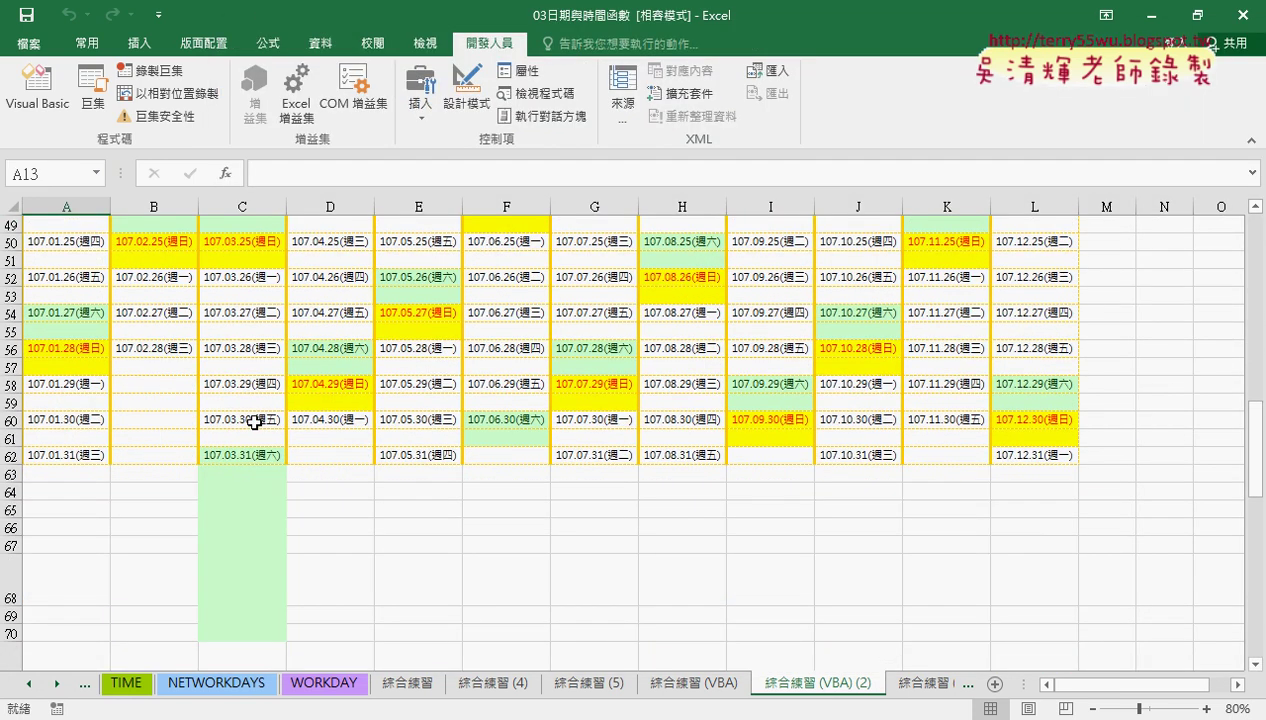
left_click(16, 438)
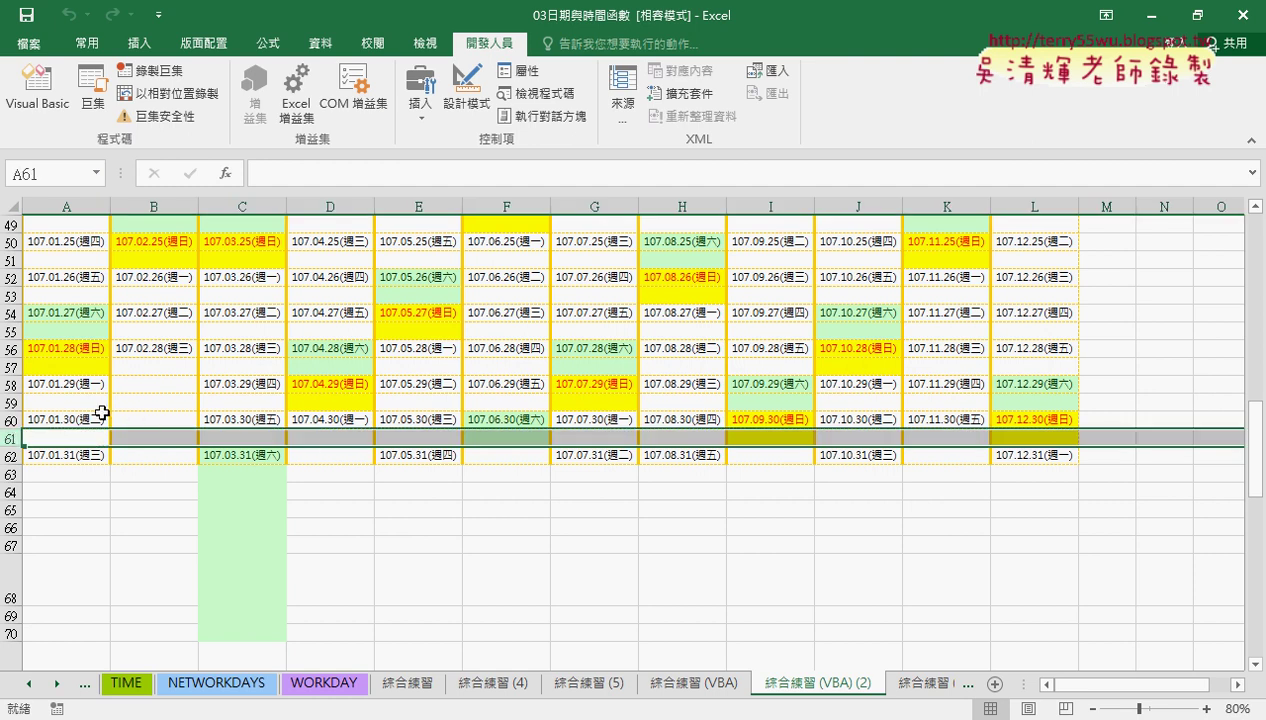
left_click(12, 402)
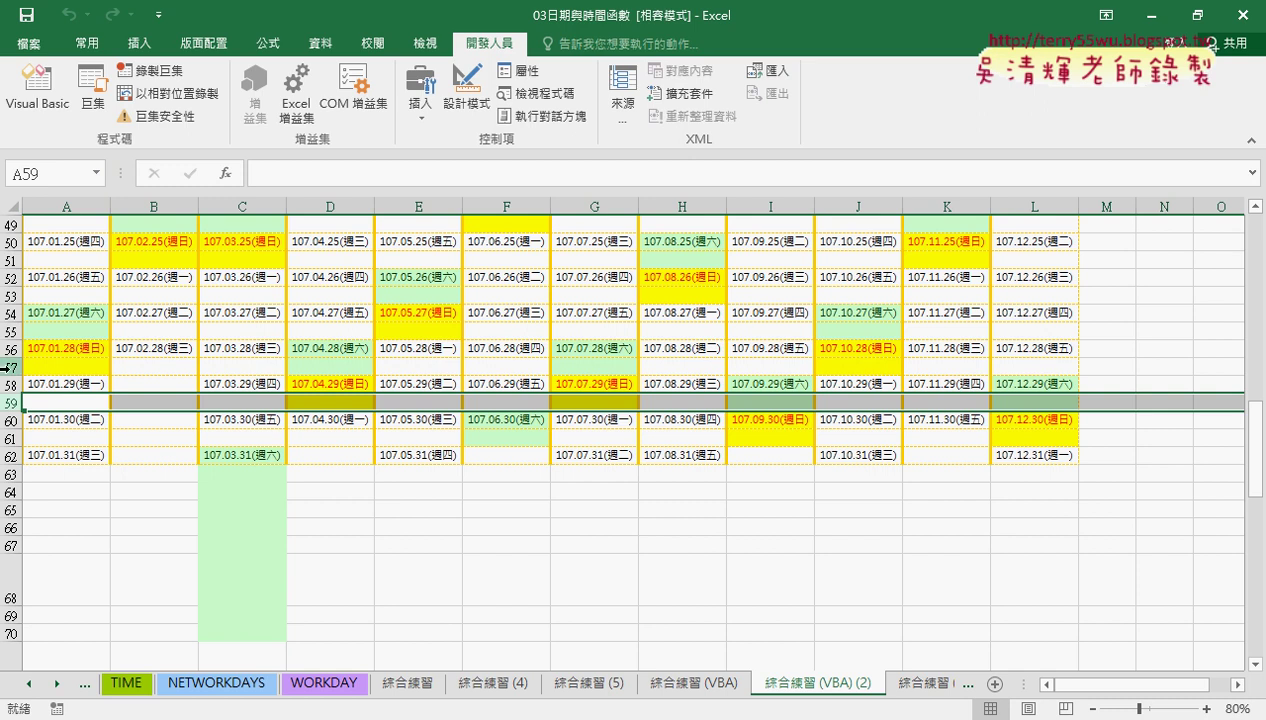
left_click(10, 366)
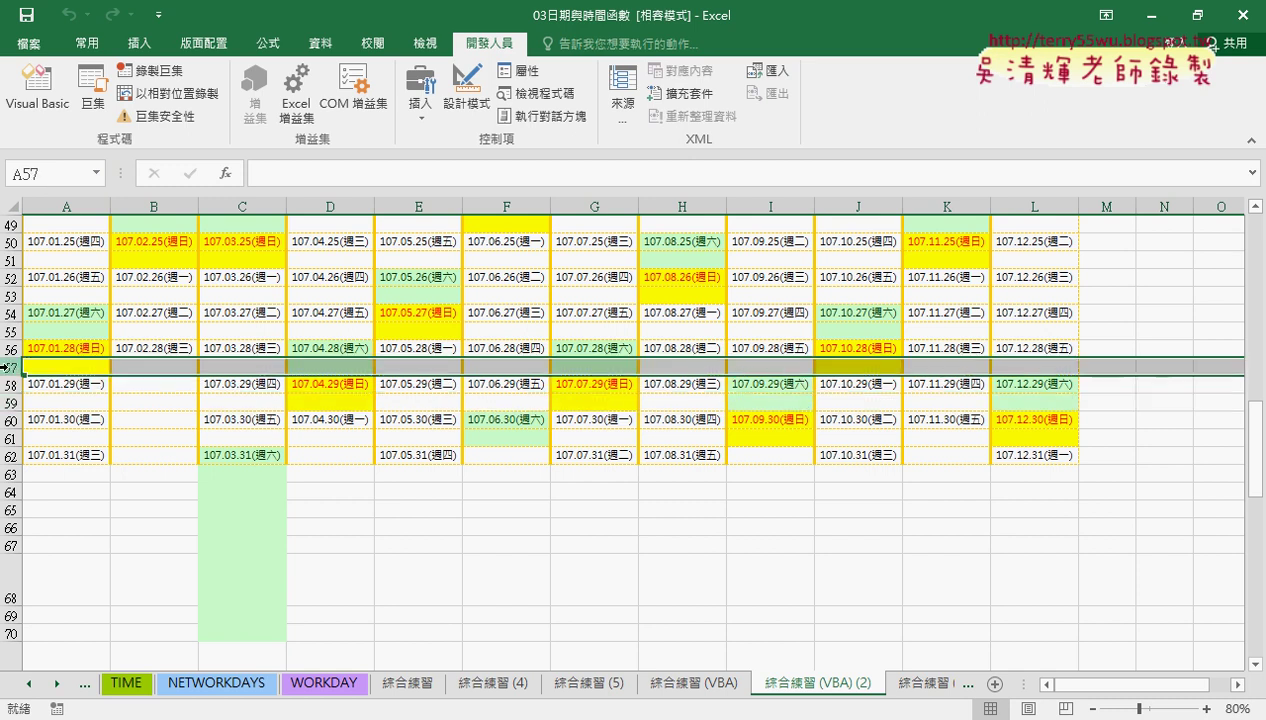
scroll(8, 366, "up", 4)
scroll(8, 366, "up", 5)
scroll(8, 366, "up", 7)
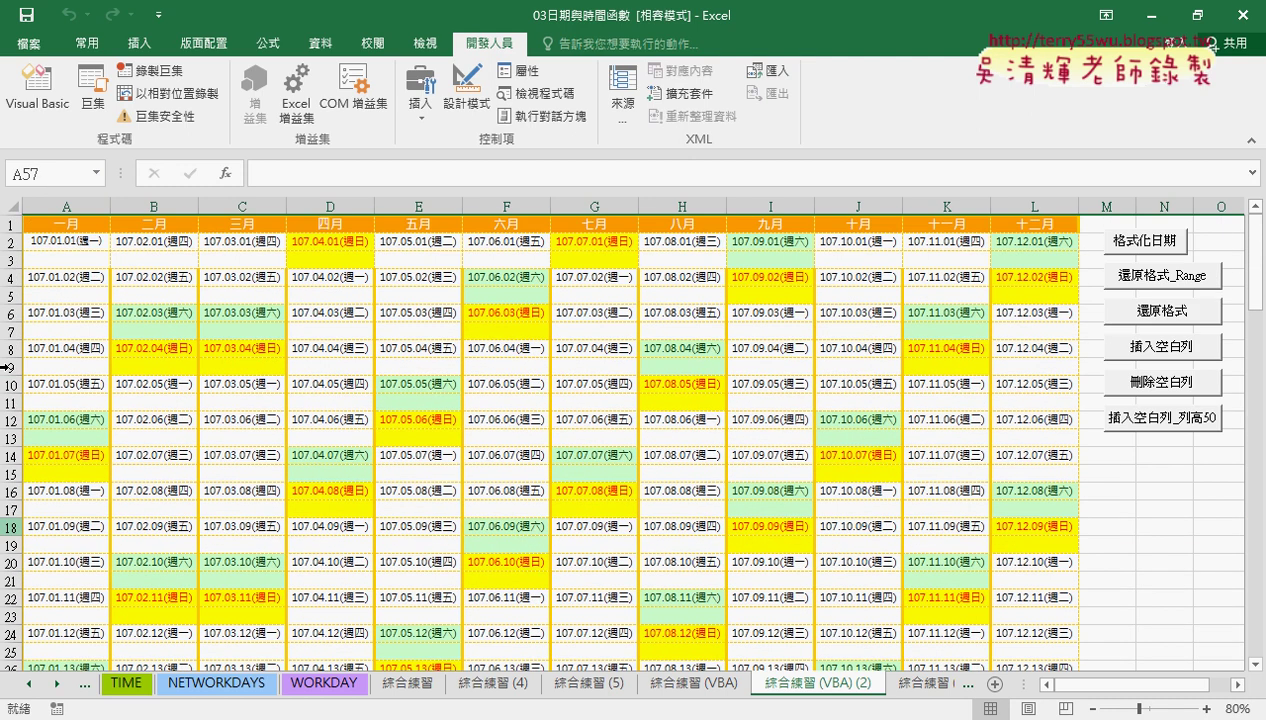
left_click(8, 259)
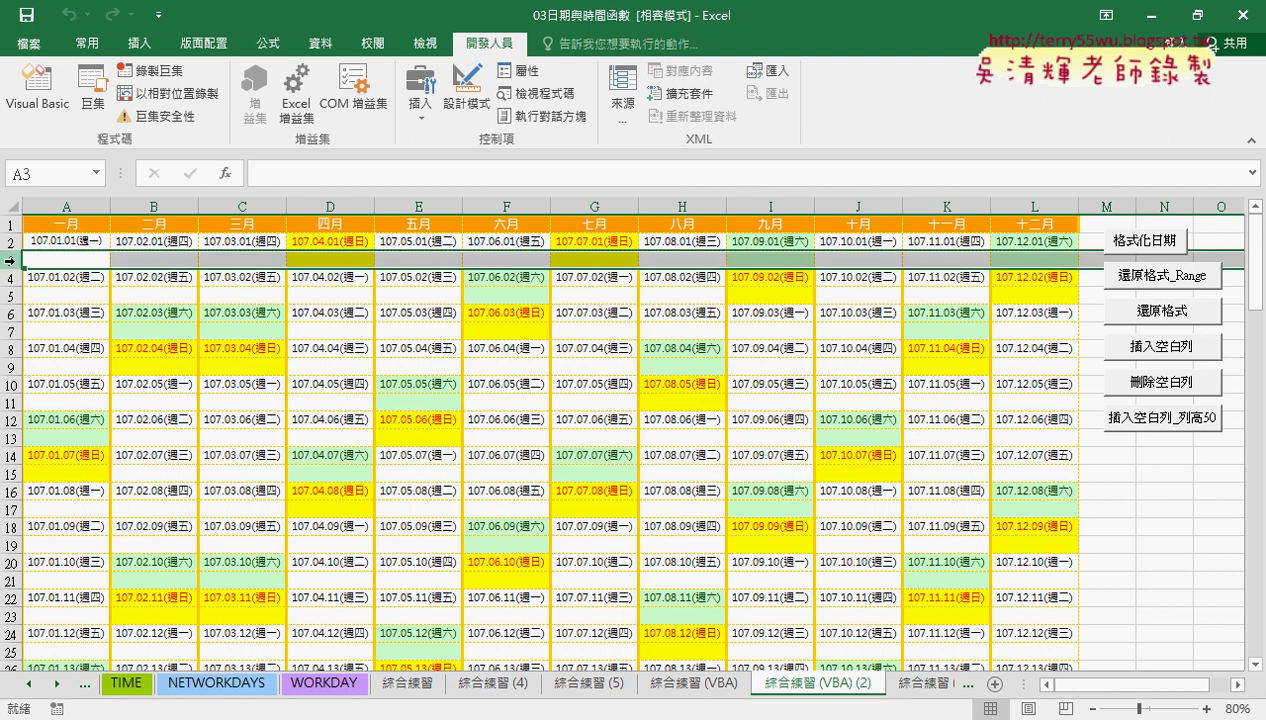
- Bring up the context menu of the 刪除空白列 macro button
scroll(76, 418, "down", 5)
scroll(76, 415, "down", 7)
scroll(76, 428, "down", 3)
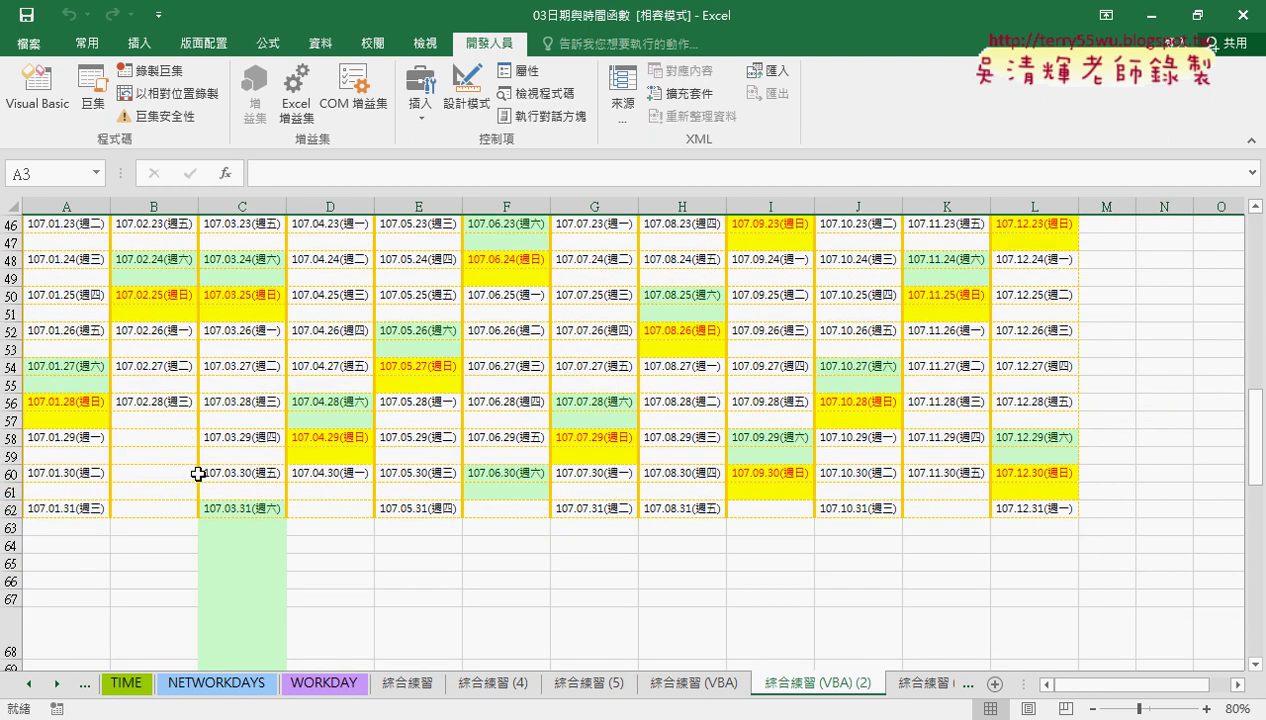
scroll(195, 476, "up", 6)
scroll(195, 476, "up", 9)
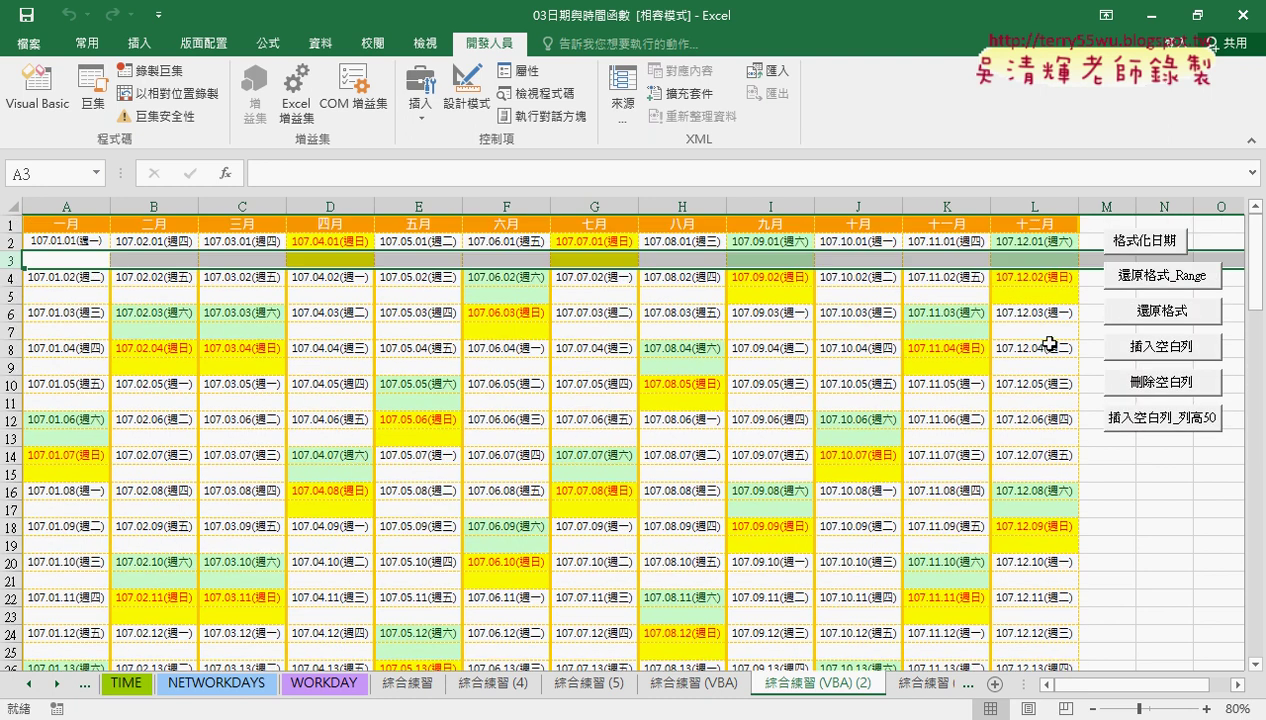
right_click(1160, 381)
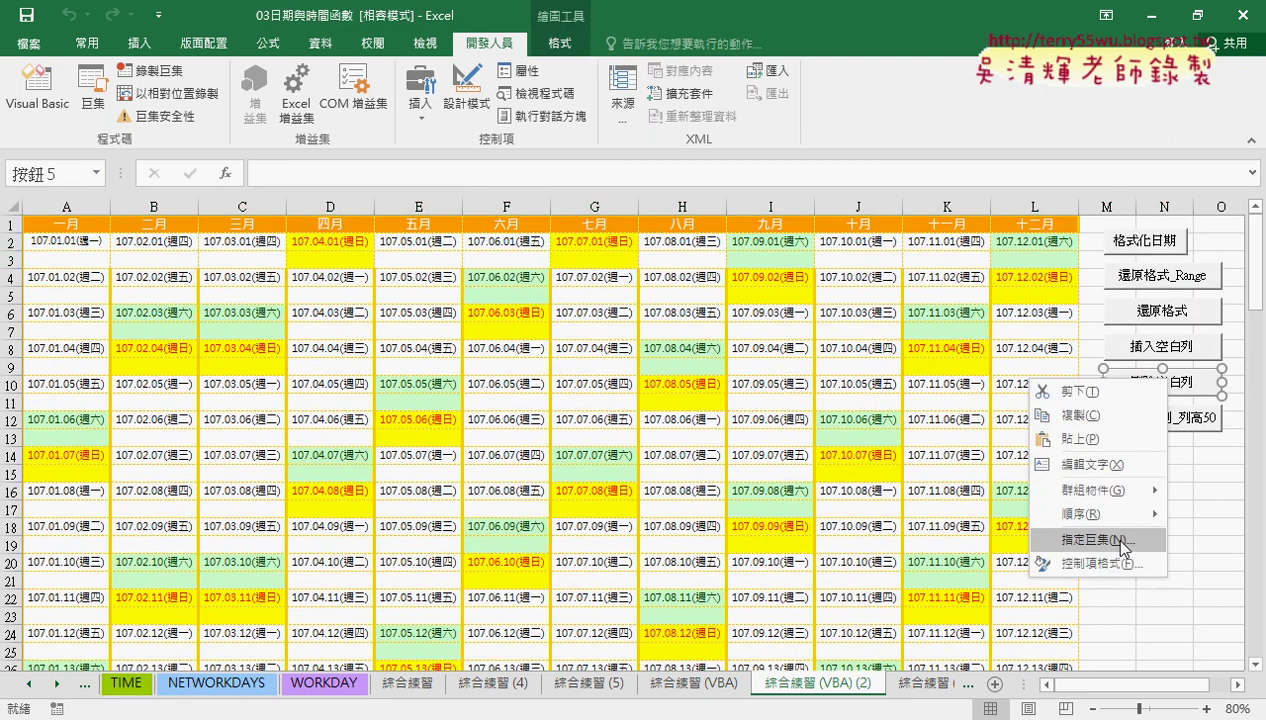
- Open the button's macro code and try Step -1 in the deletion loop, then restore Step -2
left_click(1124, 541)
left_click(1175, 315)
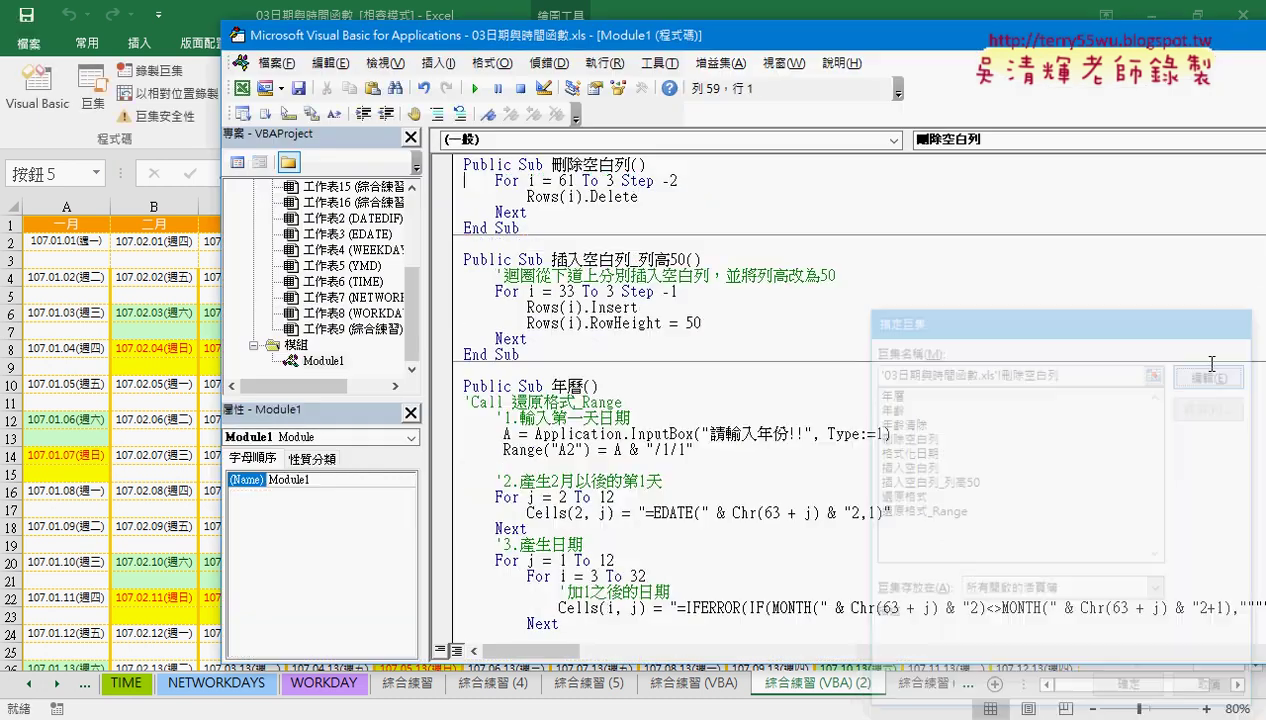
left_click_drag(678, 181, 655, 181)
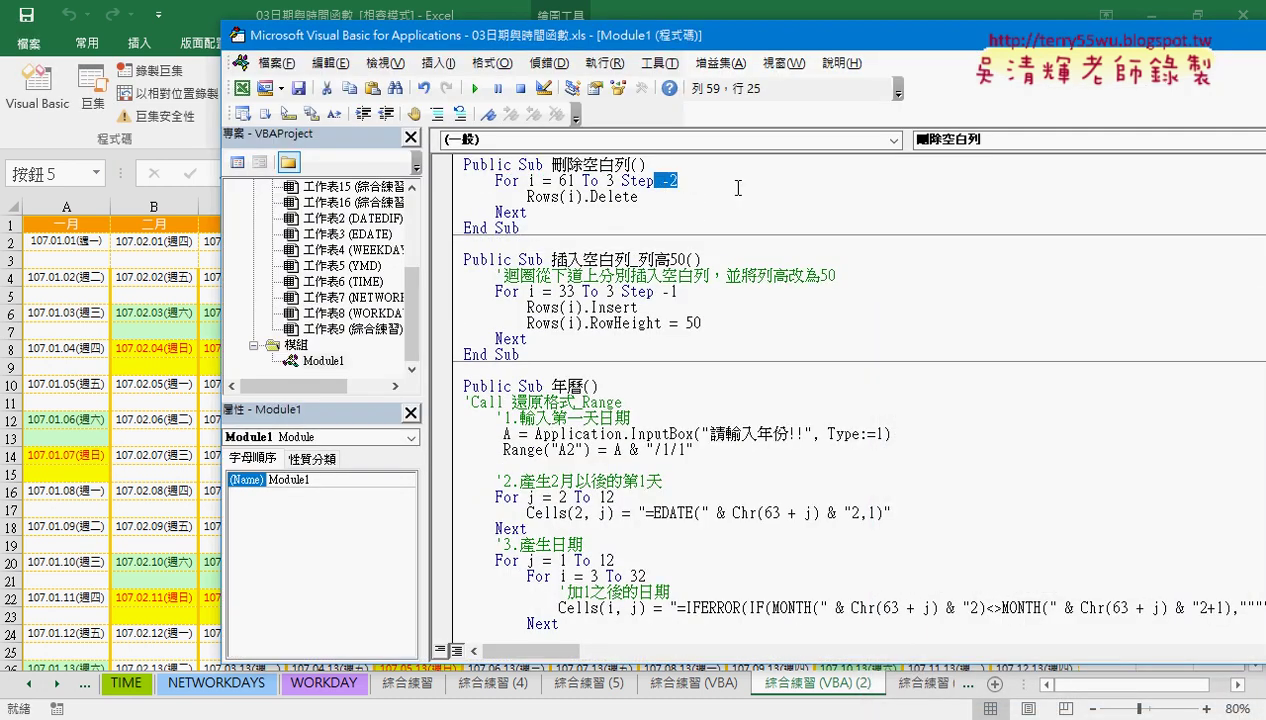
left_click(750, 181)
key("BackSpace")
type("1")
key("BackSpace")
type("2")
- Run 插入空白列_列高50 and then 刪除空白列 from the VBA editor, and return to the calendar
left_click(748, 290)
left_click(482, 91)
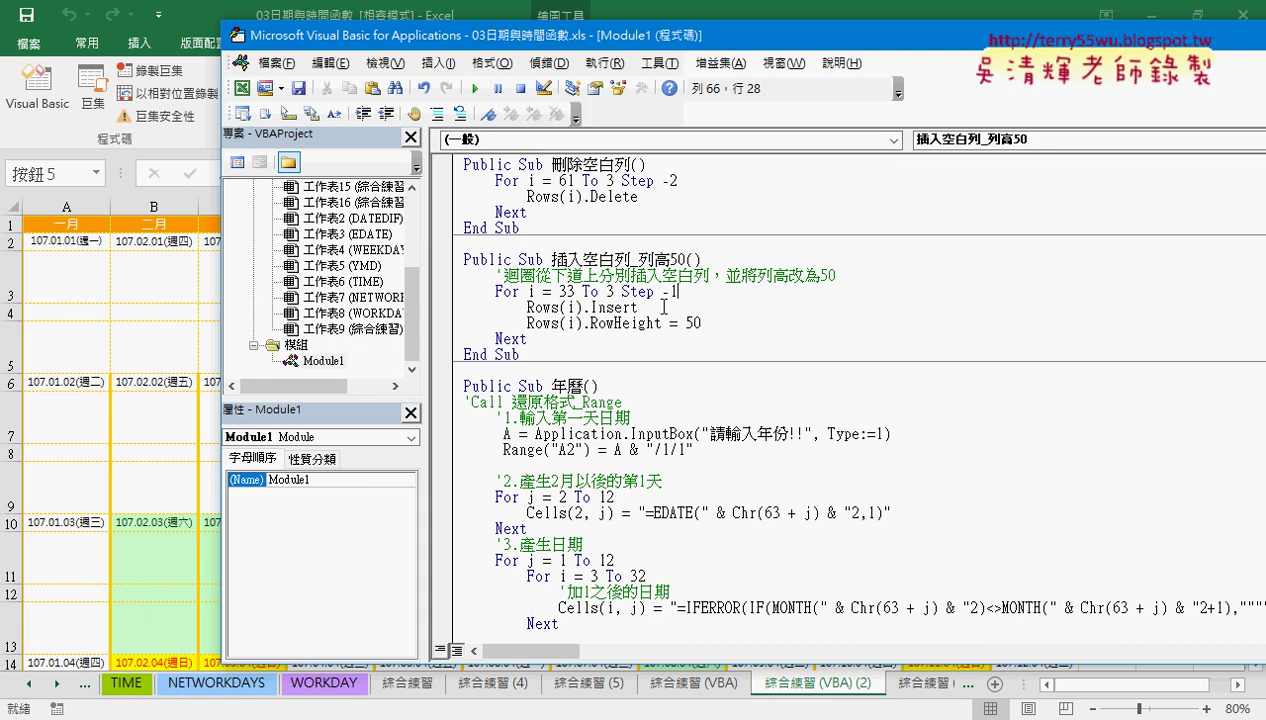
left_click(609, 196)
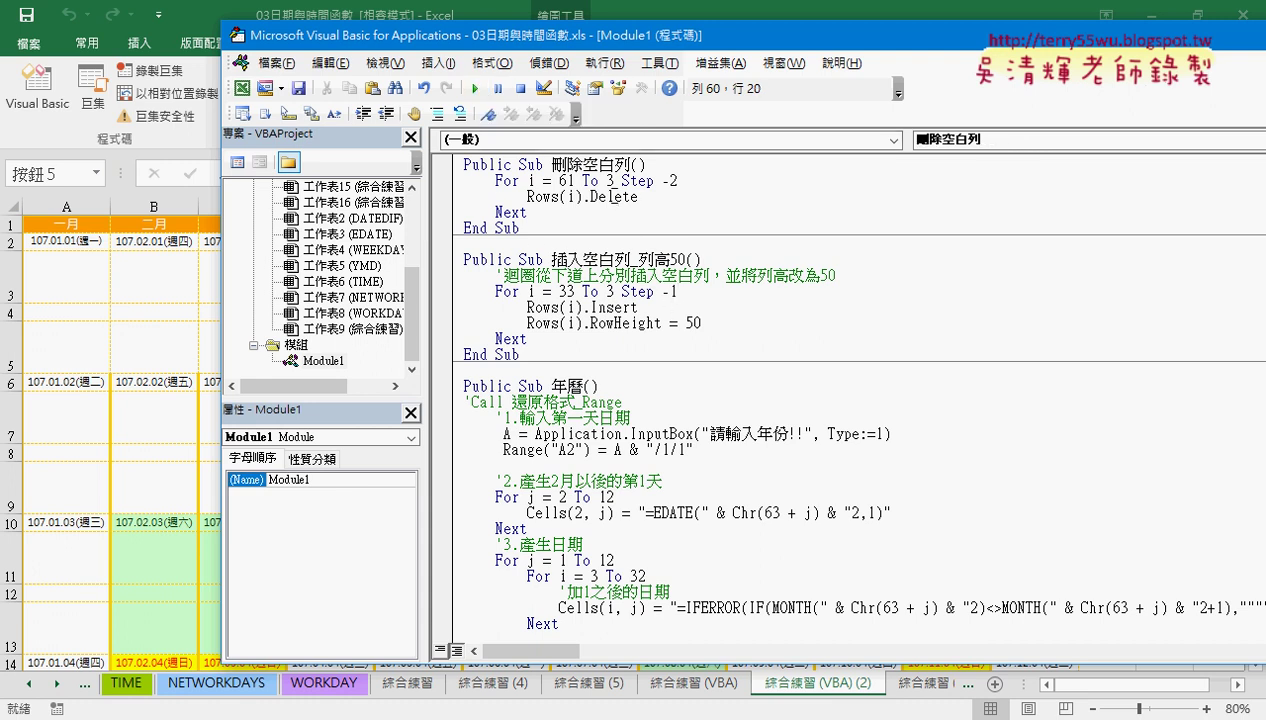
left_click(478, 91)
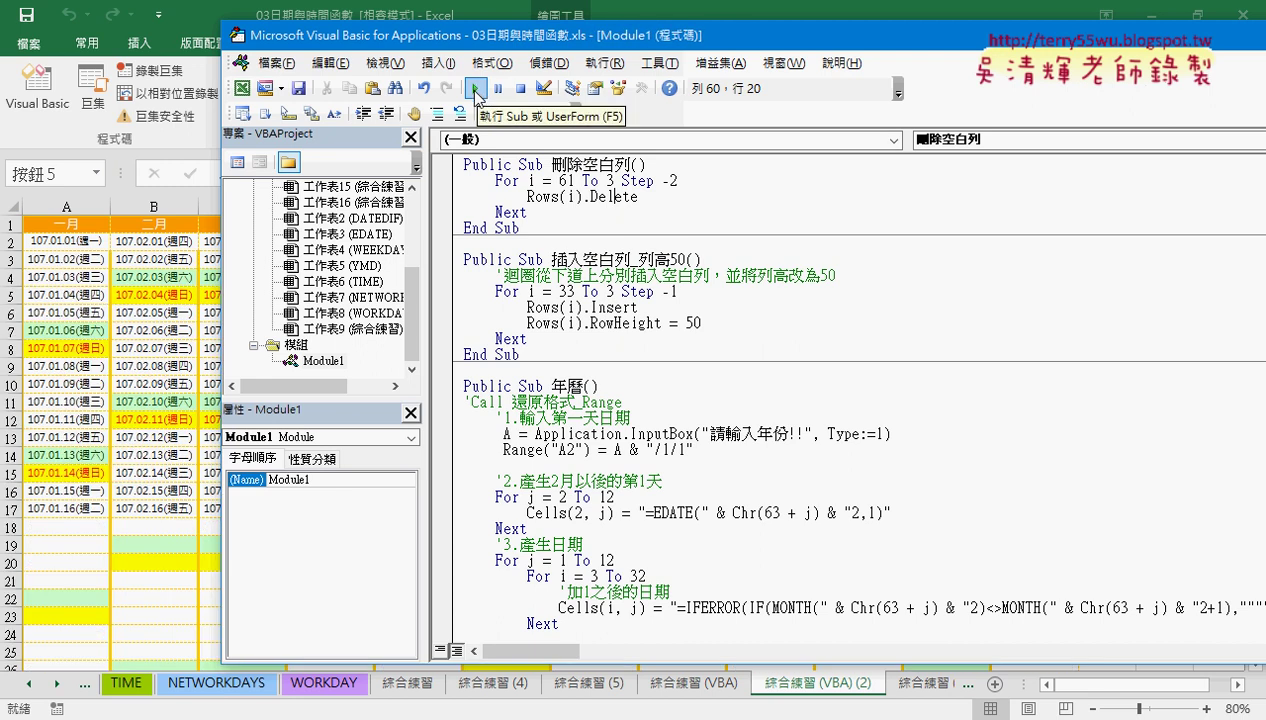
left_click(113, 523)
scroll(121, 525, "down", 7)
- Switch to the 綜合練習 (VBA) sheet after glancing at 綜合練習 (VBA) (2)
scroll(121, 525, "up", 2)
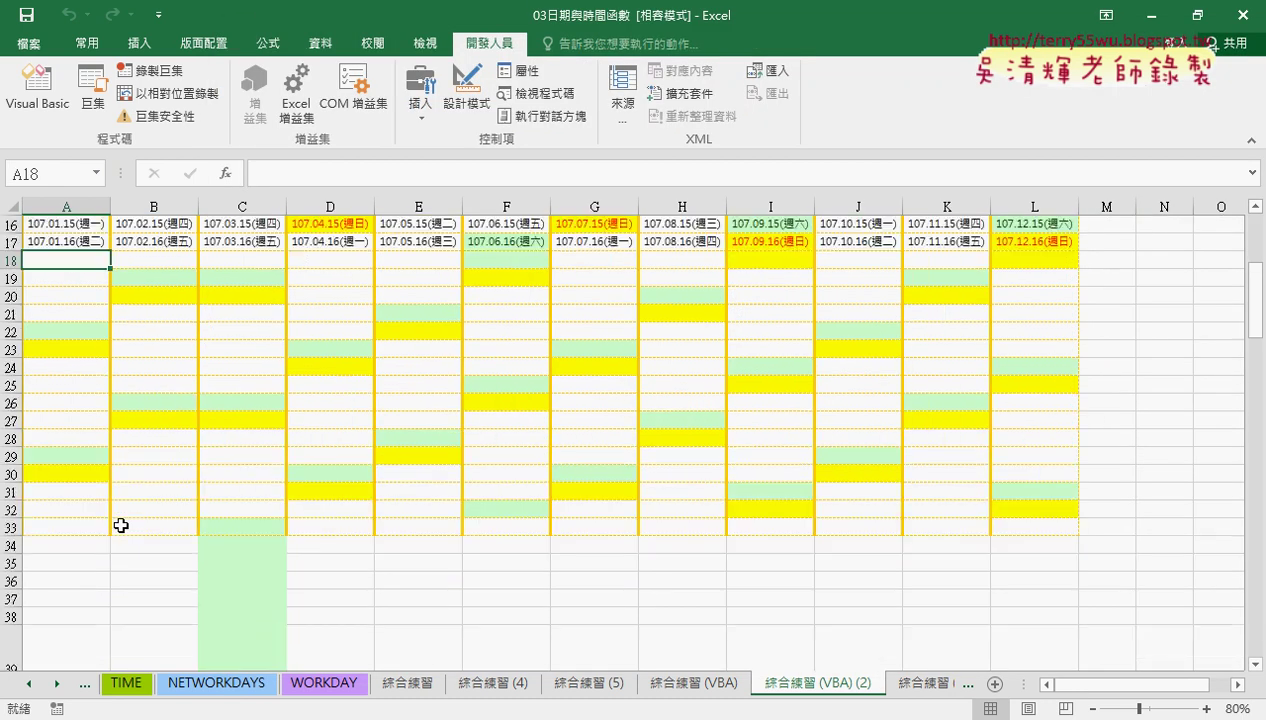
scroll(121, 525, "up", 3)
scroll(121, 525, "up", 2)
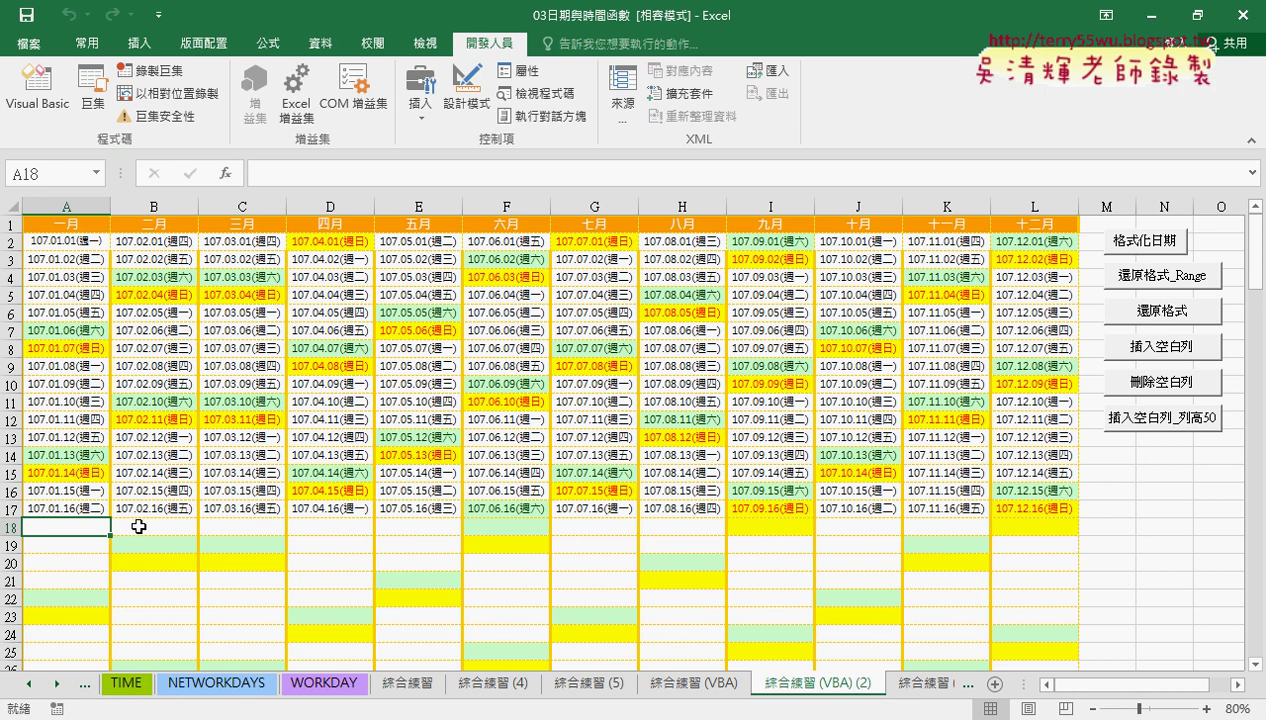
left_click(689, 689)
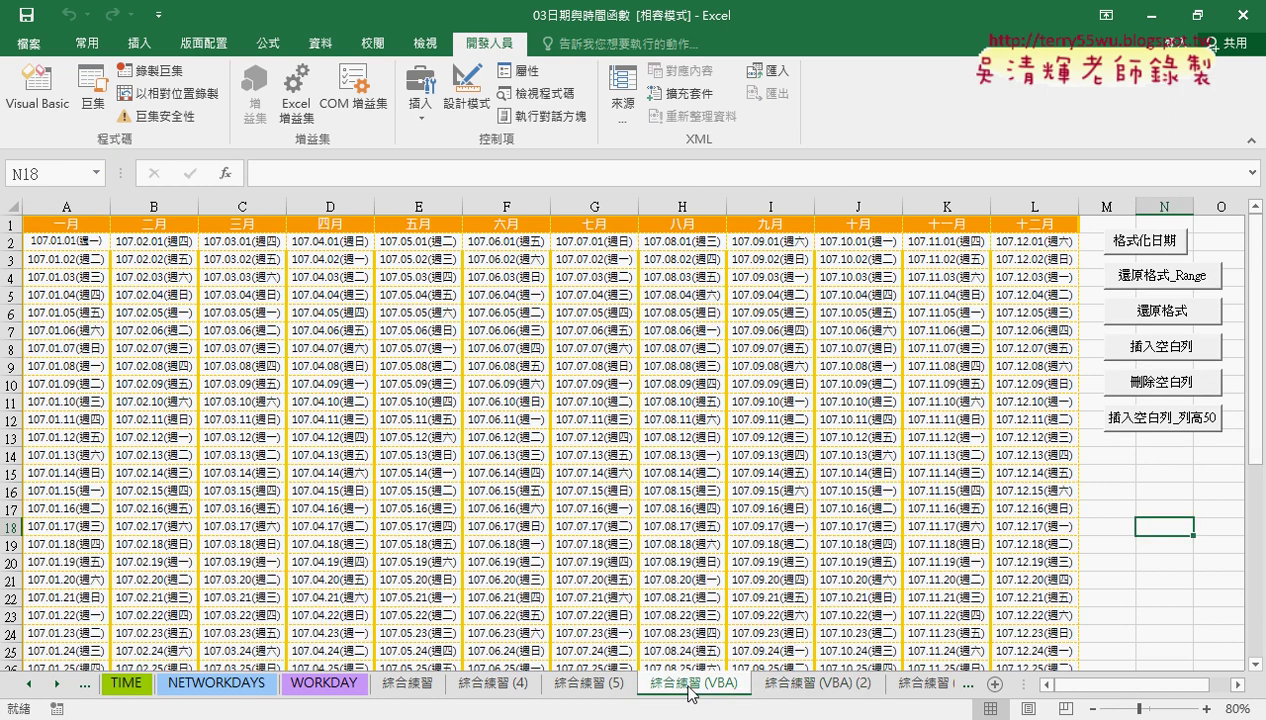
left_click(798, 684)
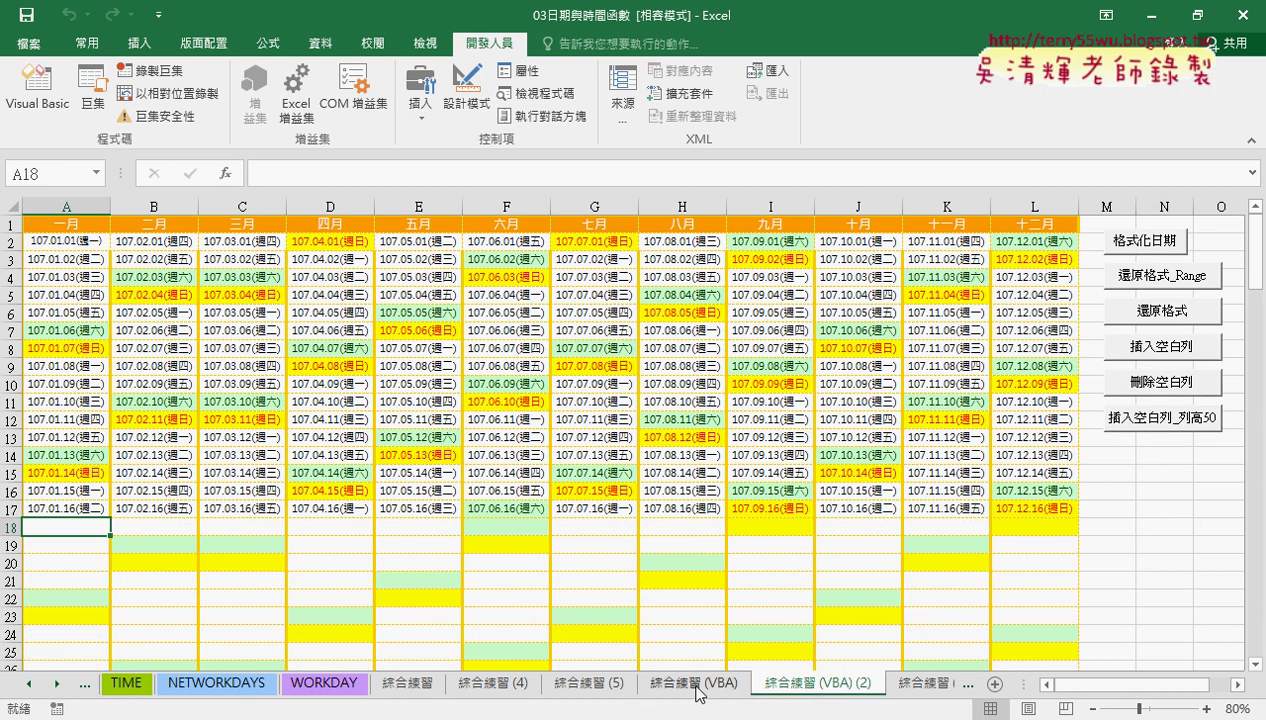
left_click(697, 690)
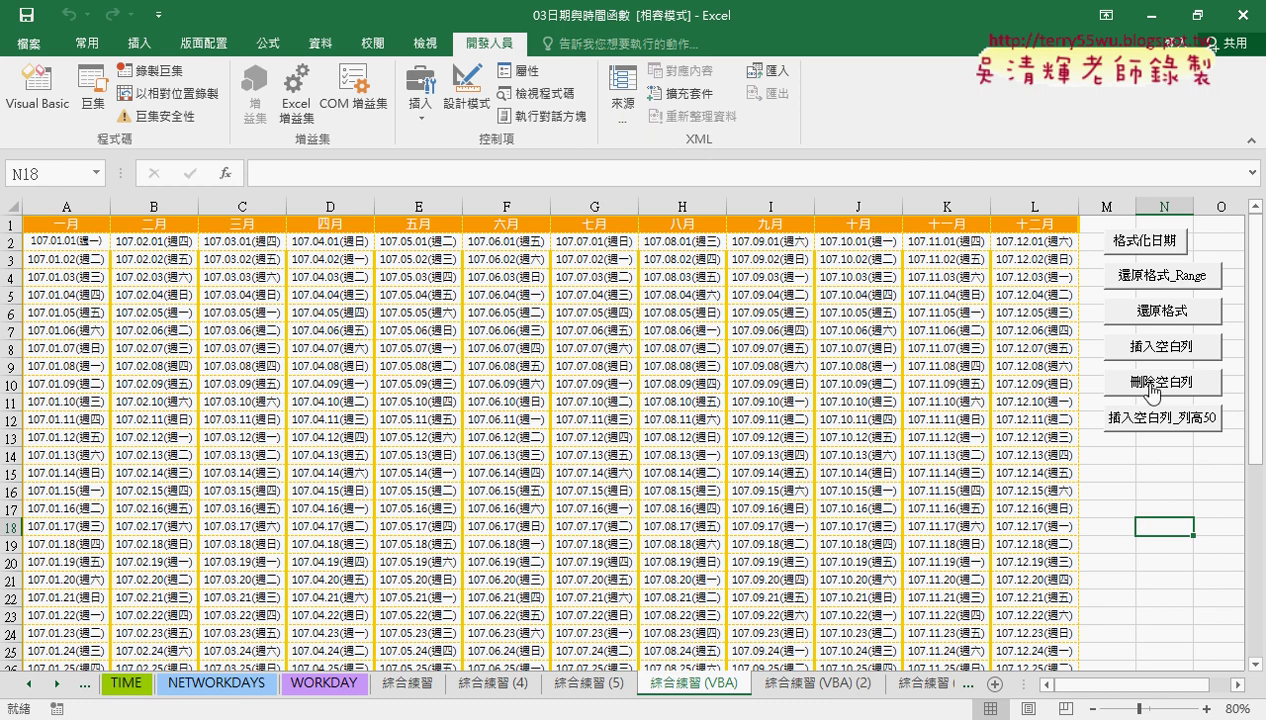
- Select all six macro buttons and set them to Don't move or size with cells
left_click(1148, 420, "ctrl")
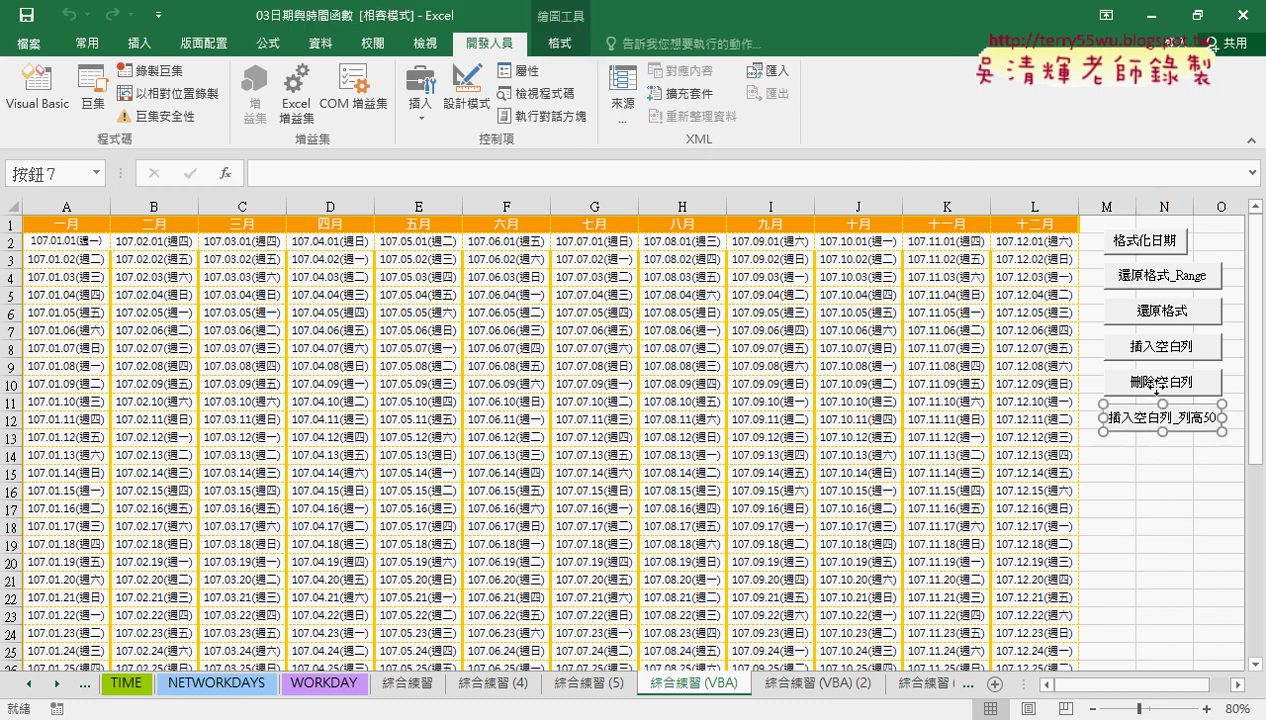
left_click(1146, 386, "ctrl")
left_click(1160, 348, "ctrl")
left_click(1160, 312, "ctrl")
left_click(1160, 277, "ctrl")
left_click(1158, 244, "ctrl")
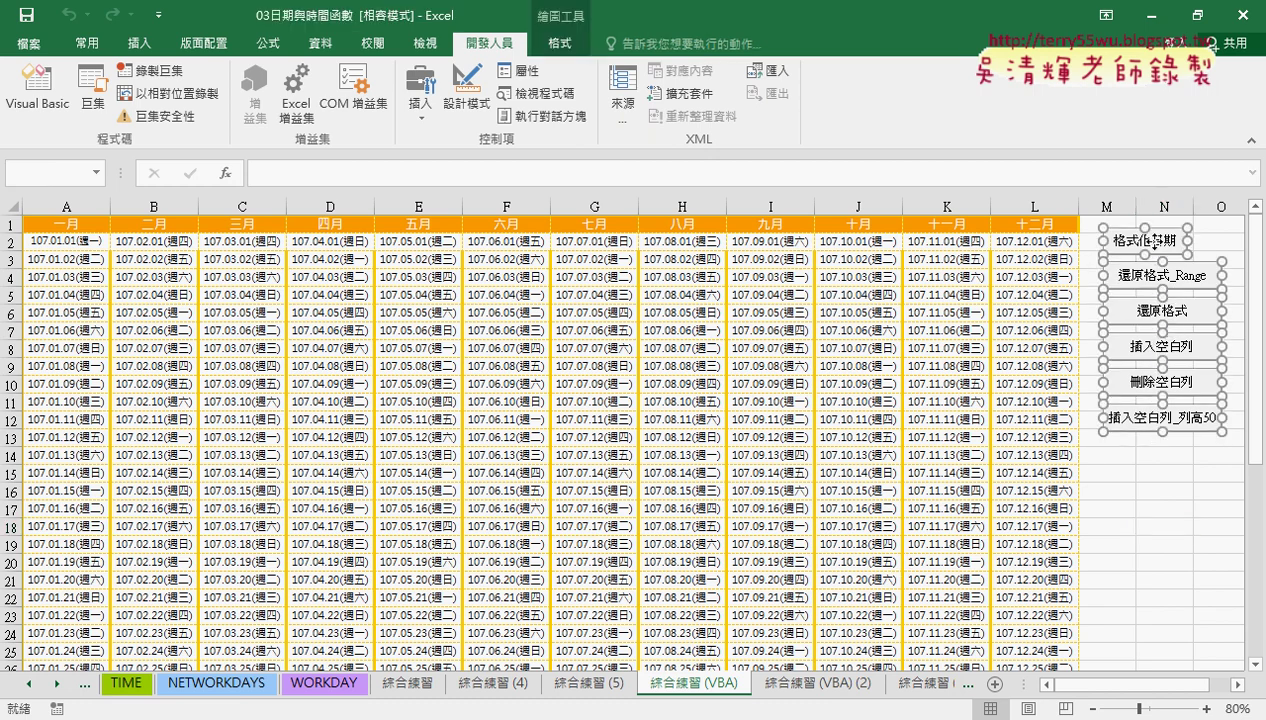
right_click(1158, 252)
left_click(1040, 527)
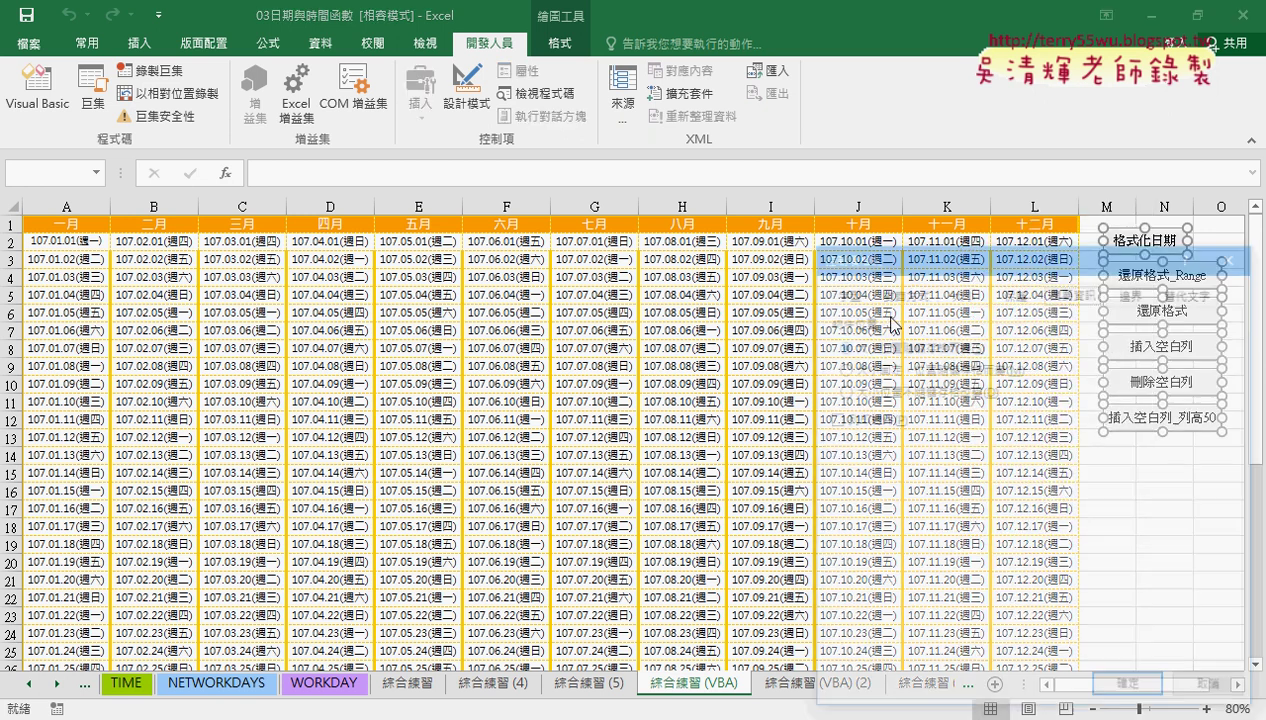
left_click(866, 391)
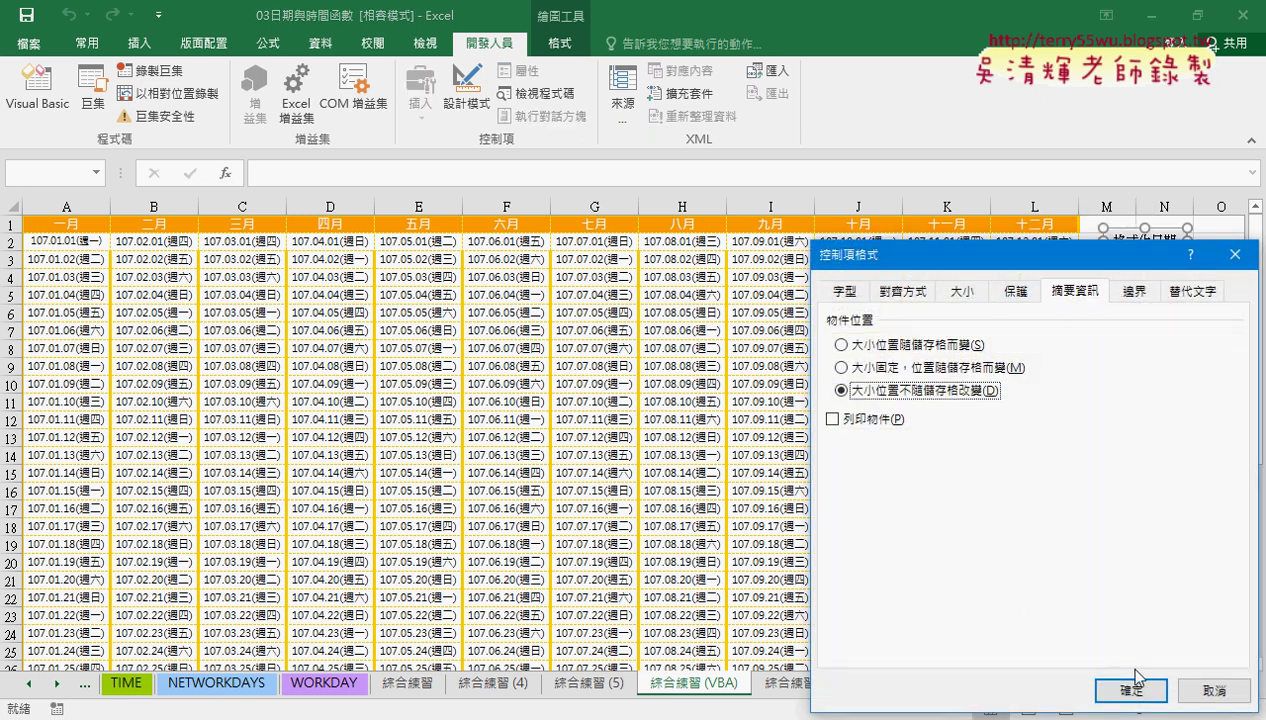
left_click(1128, 690)
left_click(1155, 524)
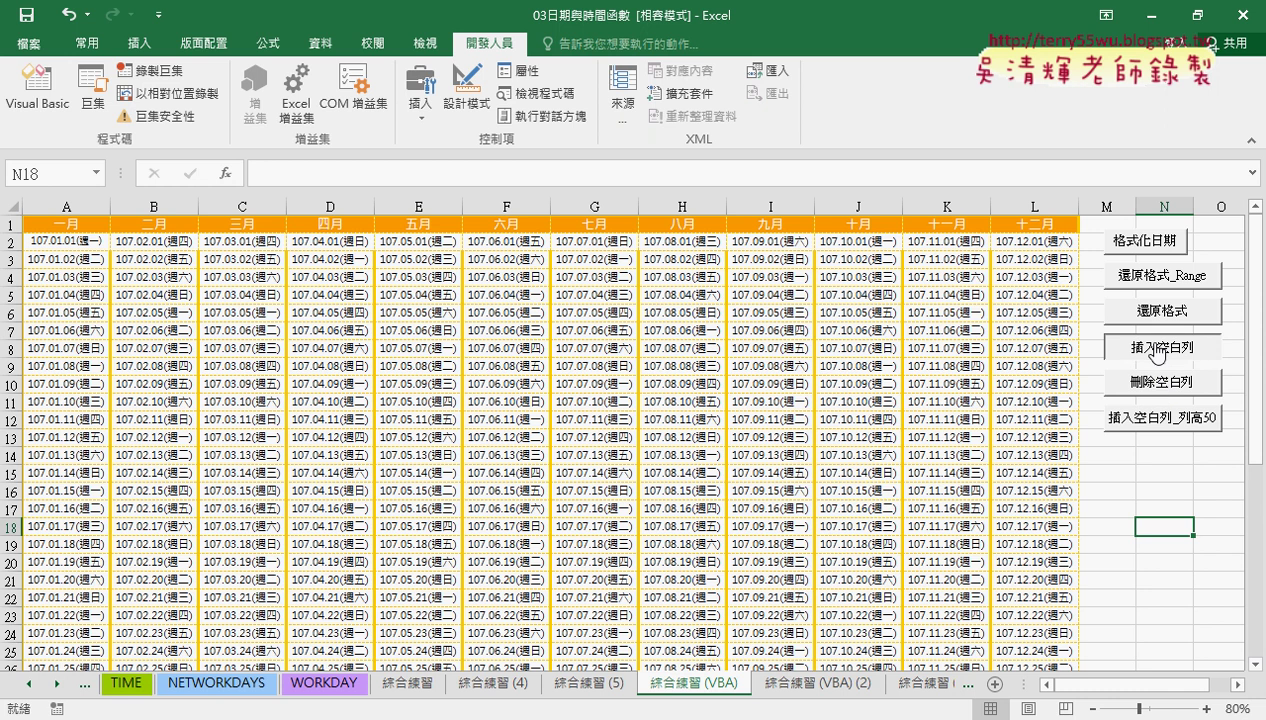
- Colour the weekend dates with 格式化日期, then insert and remove blank rows twice
left_click(1137, 247)
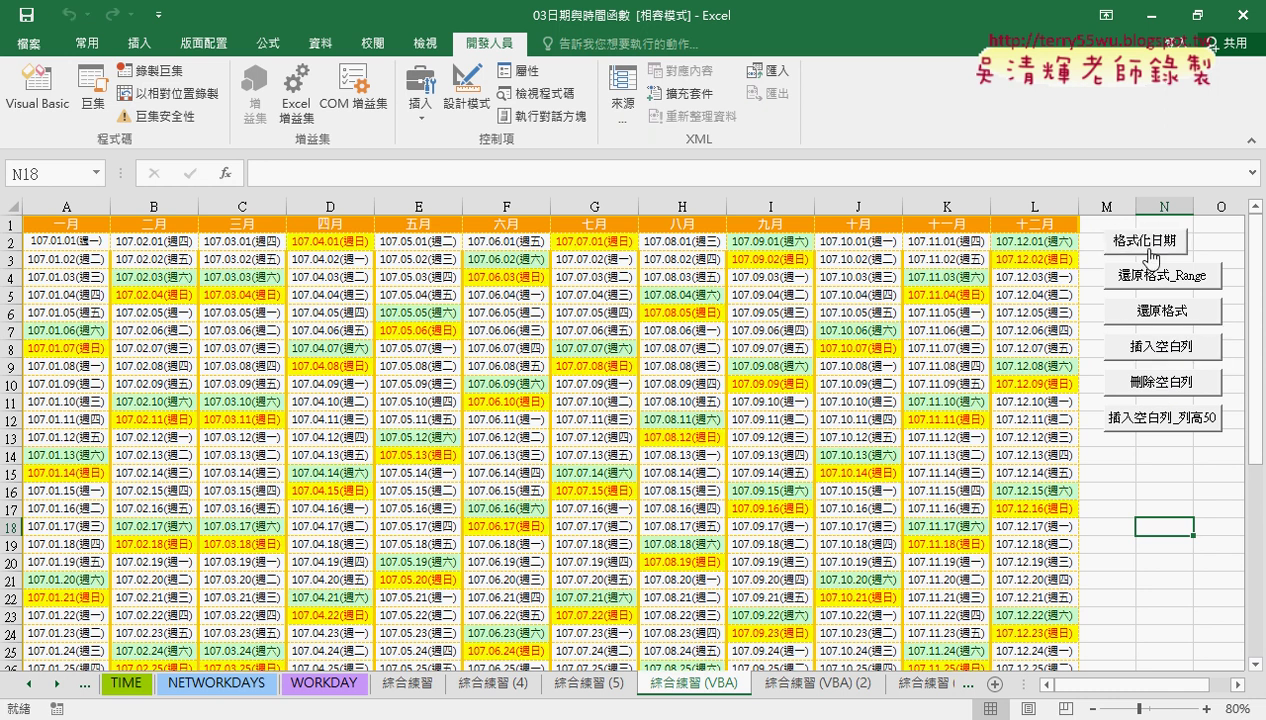
left_click(1162, 350)
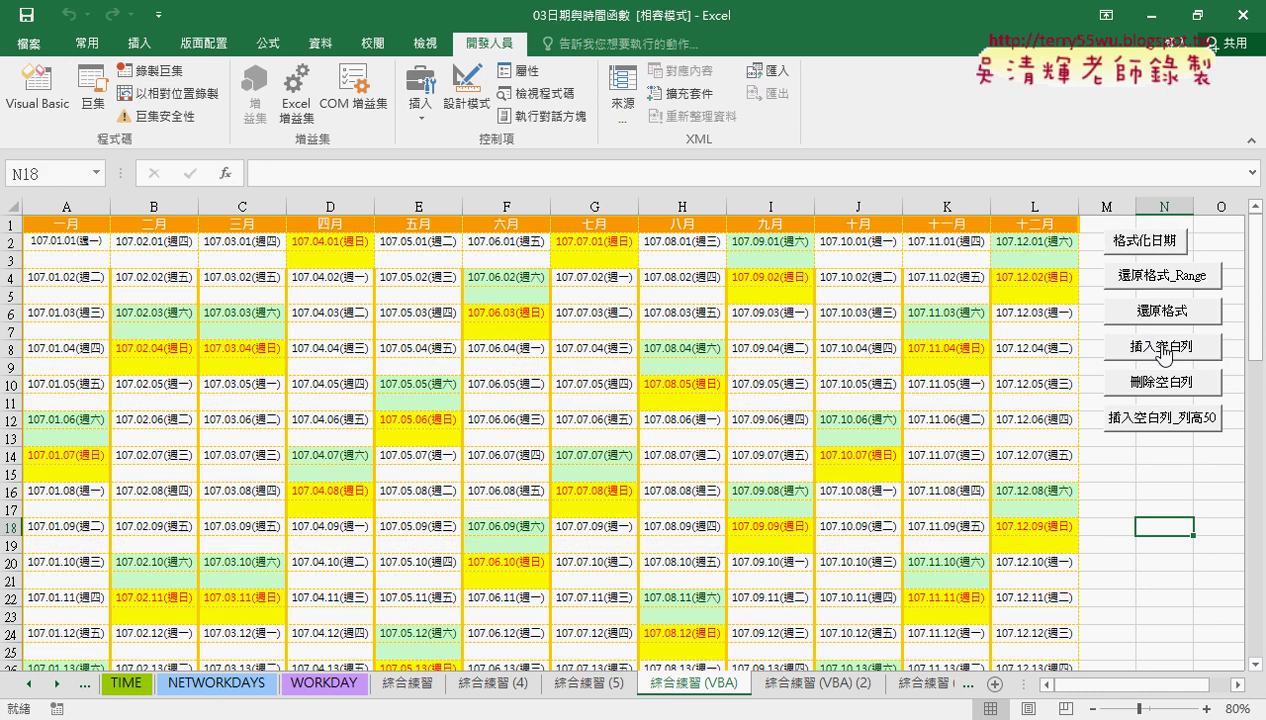
left_click(1162, 384)
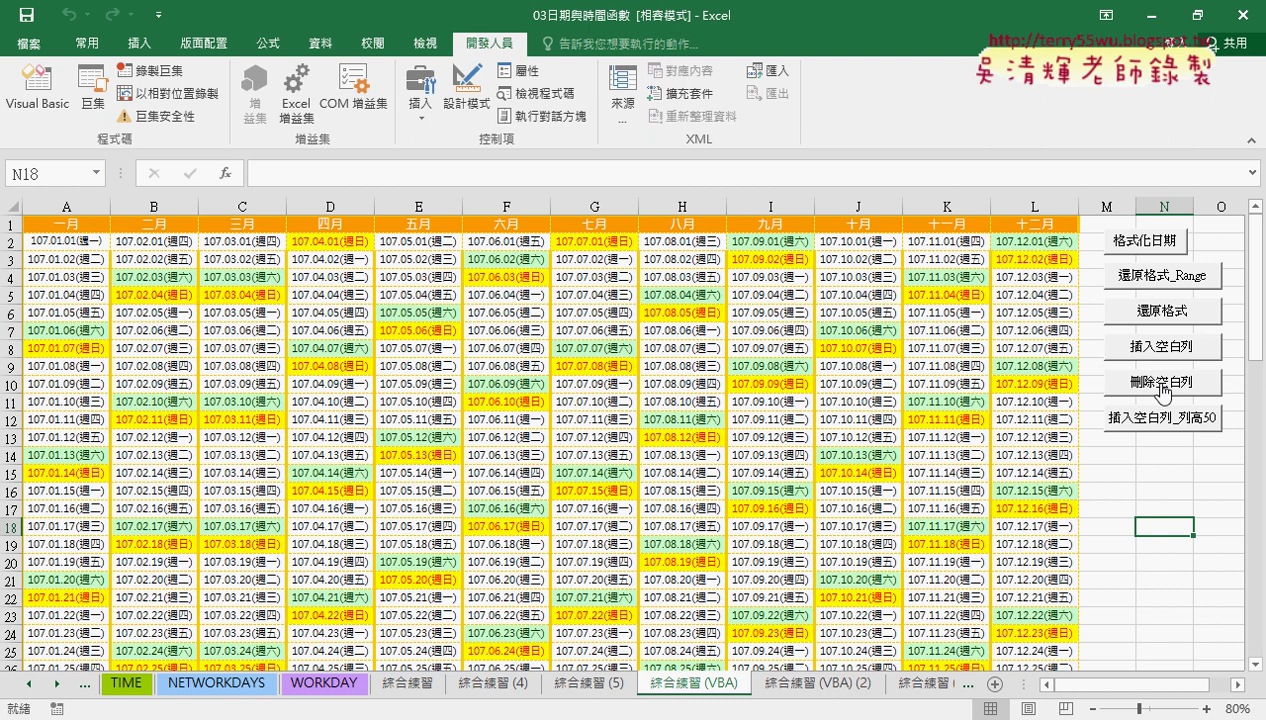
left_click(1158, 350)
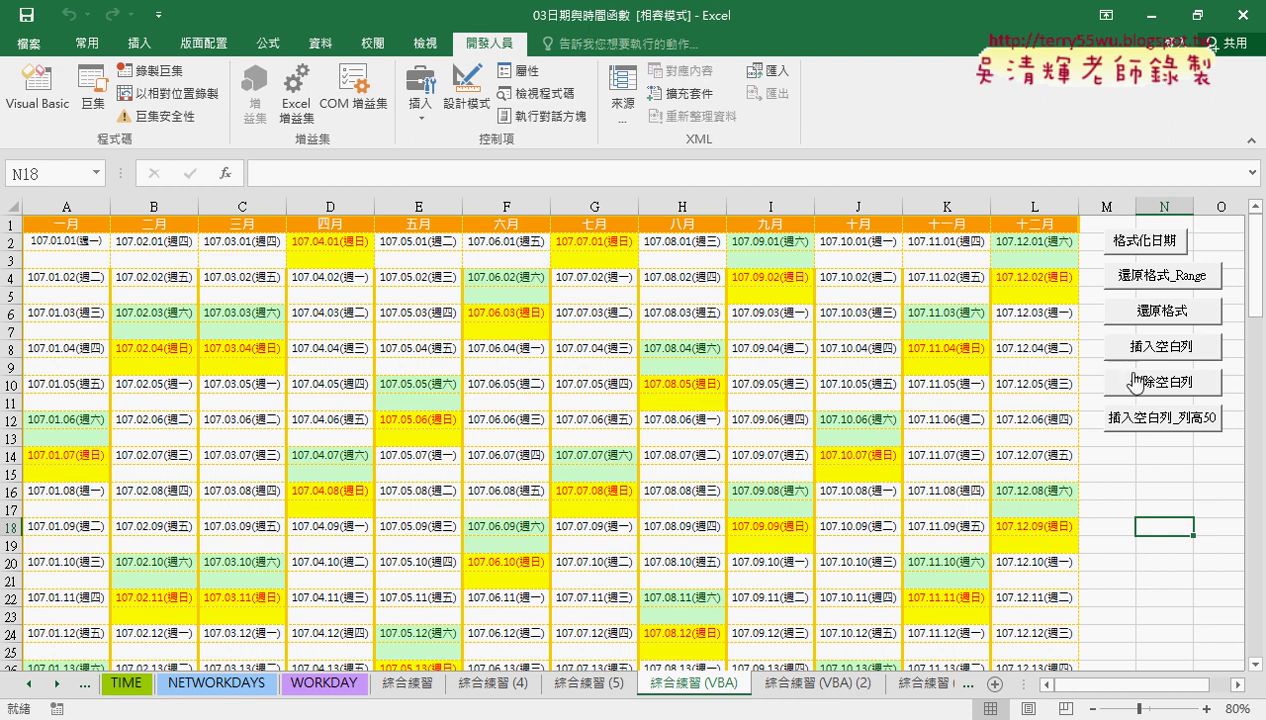
left_click(1155, 383)
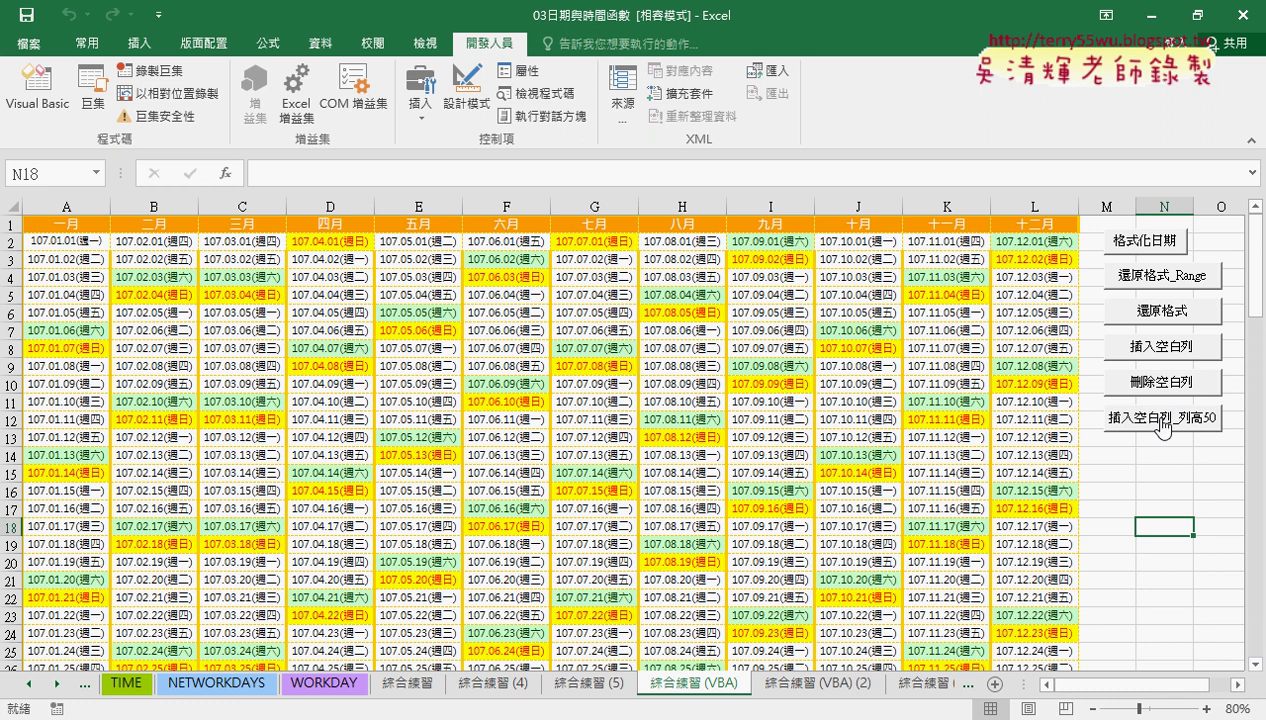
- Insert blank rows, check row 3's height, remove them, then insert tall rows with 插入空白列_列高50
left_click(1158, 347)
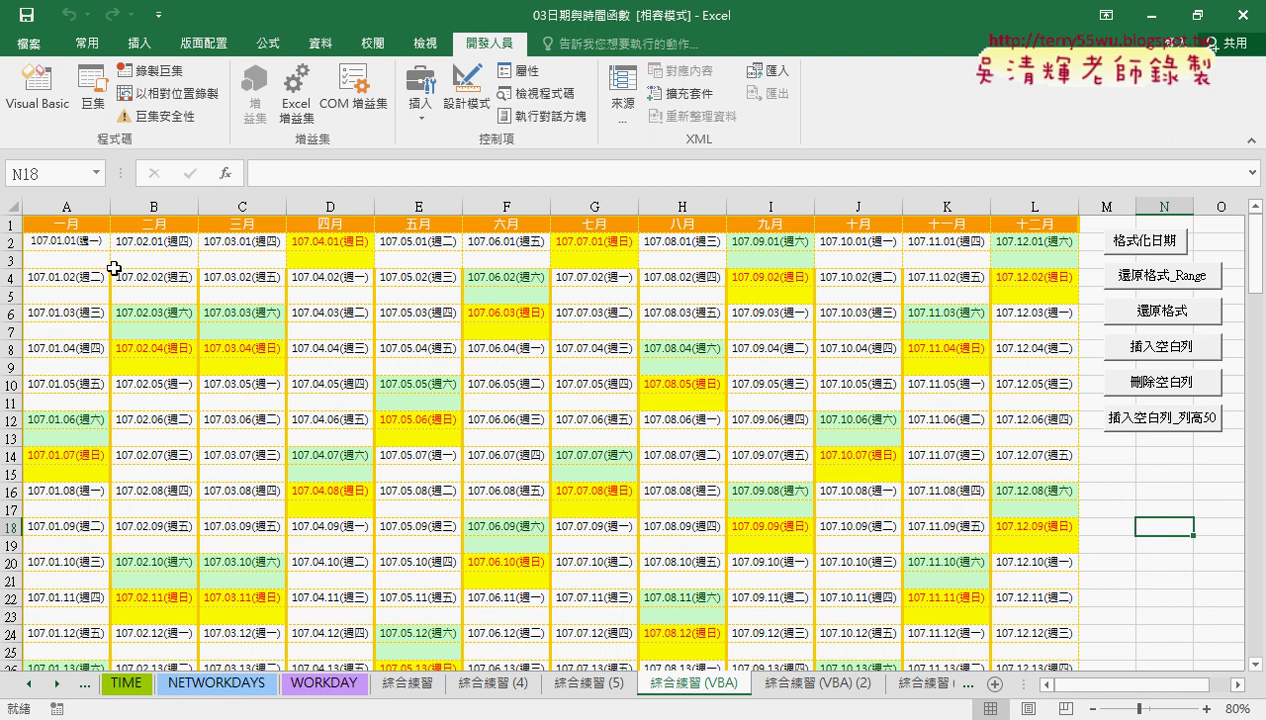
left_click_drag(20, 268, 20, 269)
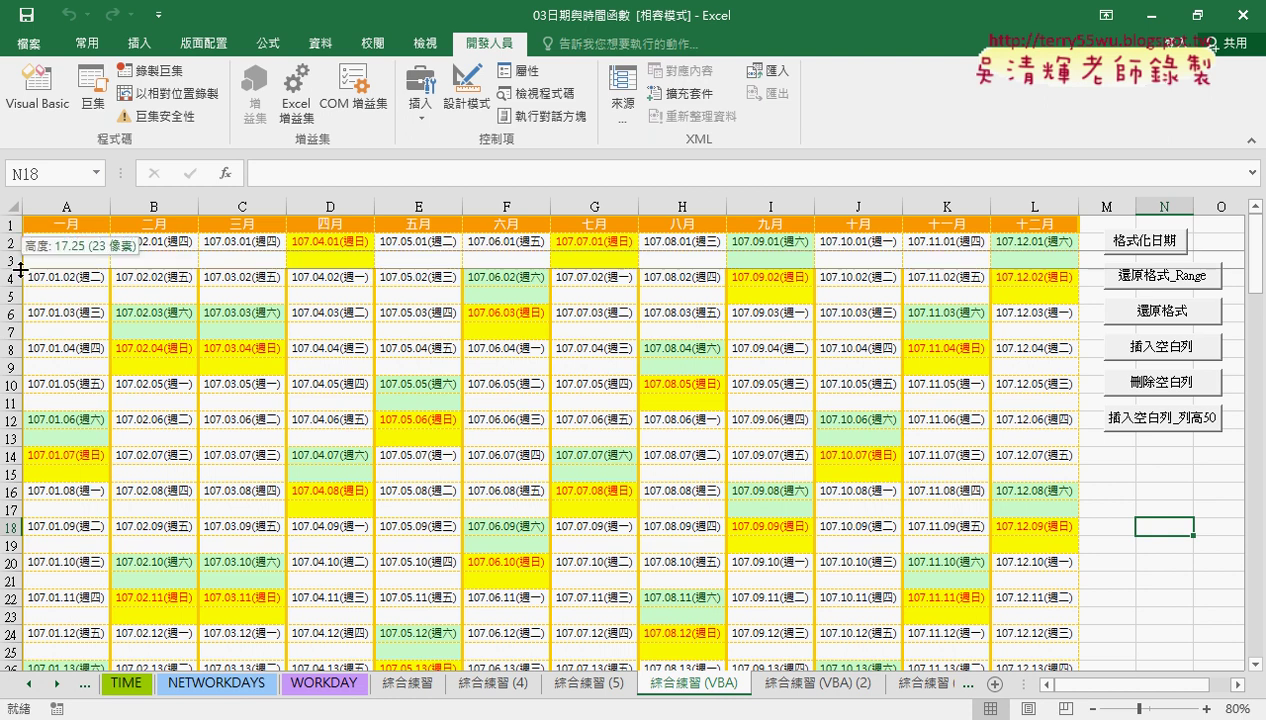
left_click(1144, 383)
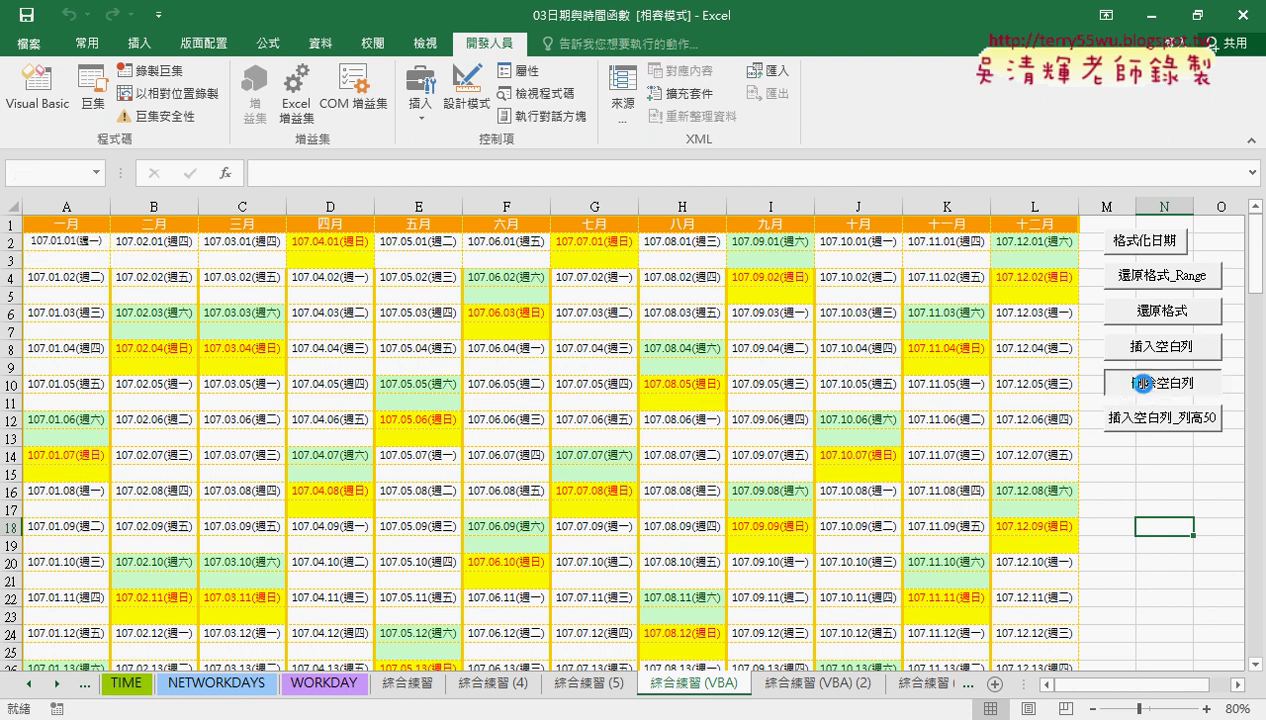
left_click(1157, 421)
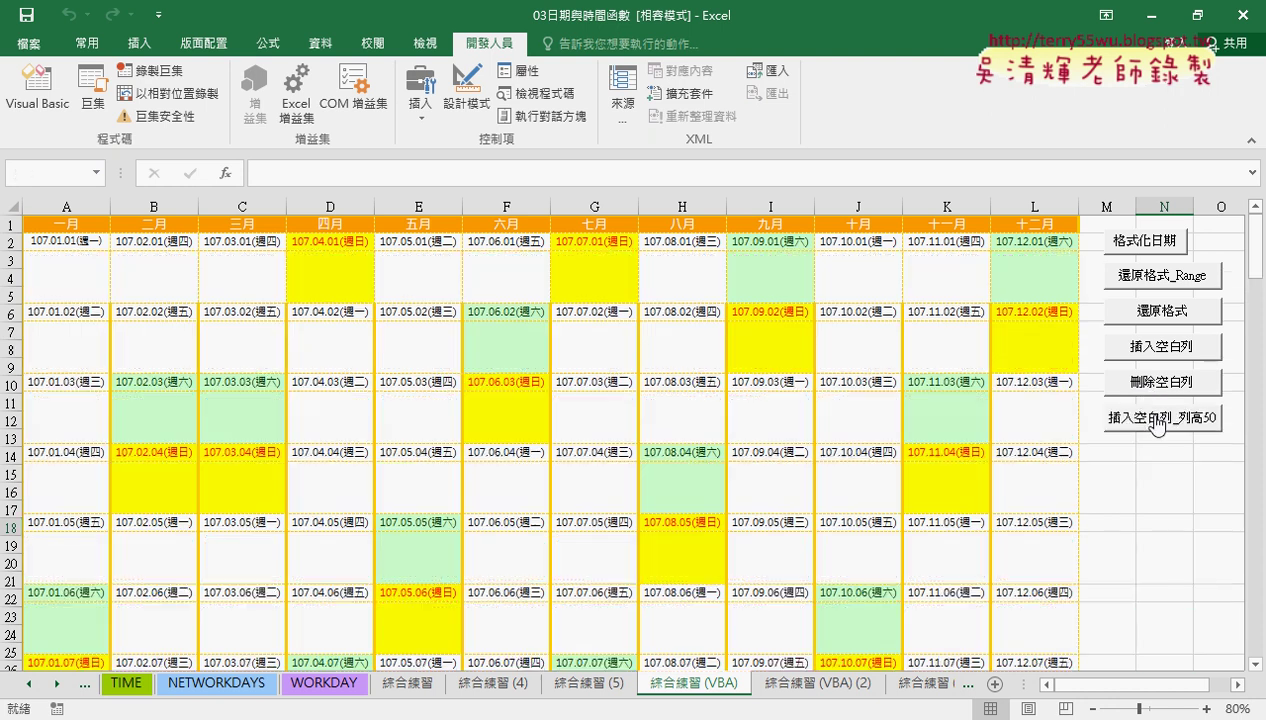
- Open the 插入空白列_列高50 macro code and delete the row-height part of its statement
right_click(1157, 425)
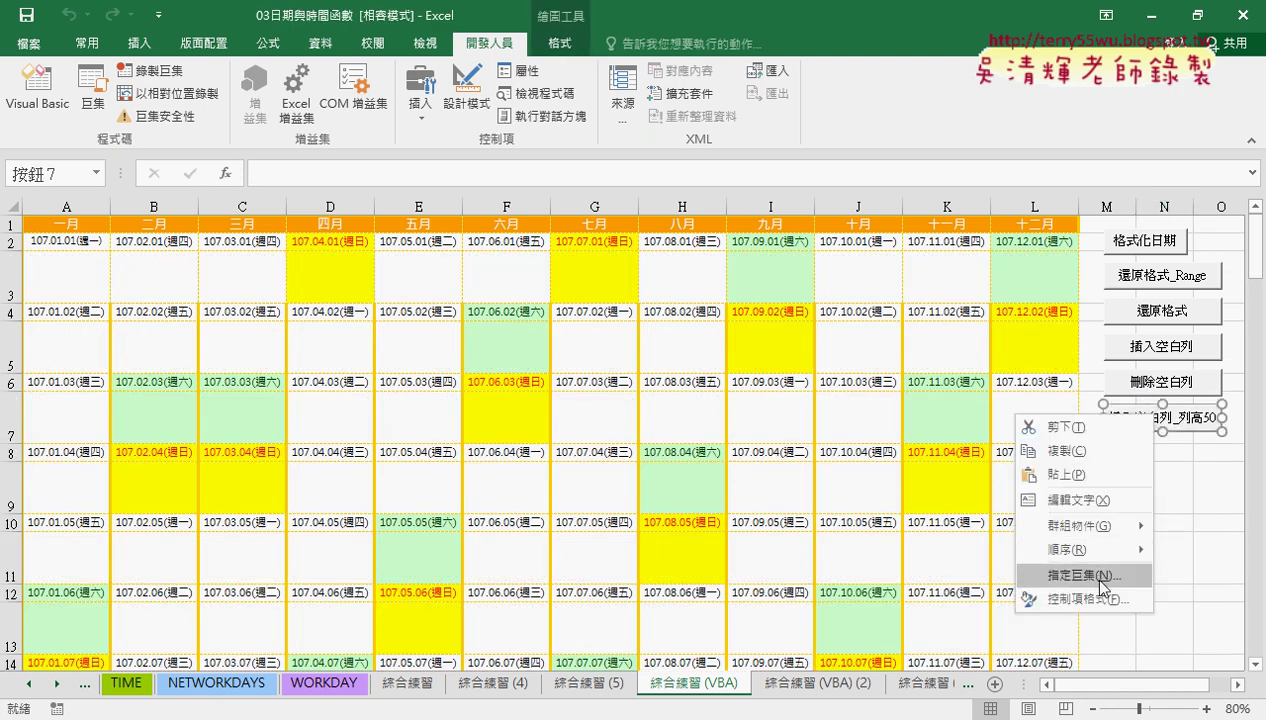
left_click(1092, 580)
left_click(1191, 380)
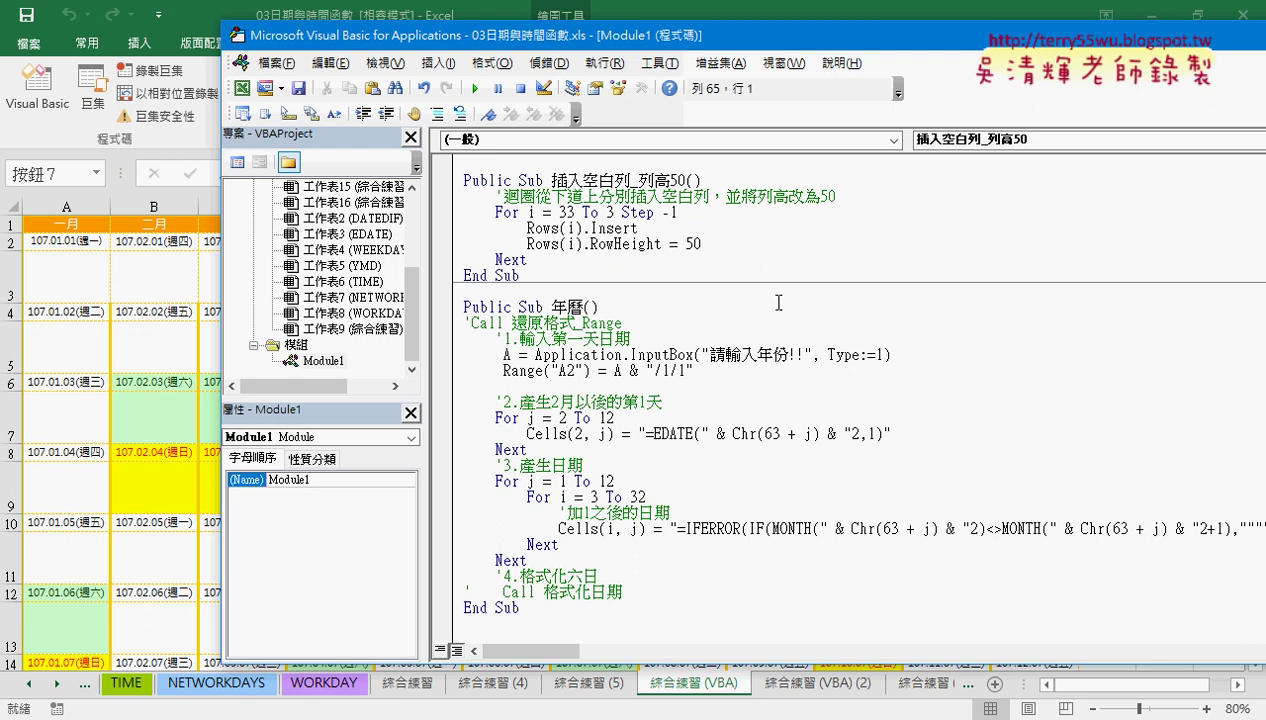
mouse_move(527, 245)
left_mouse_down()
mouse_move(701, 244)
mouse_move(560, 248)
left_mouse_up()
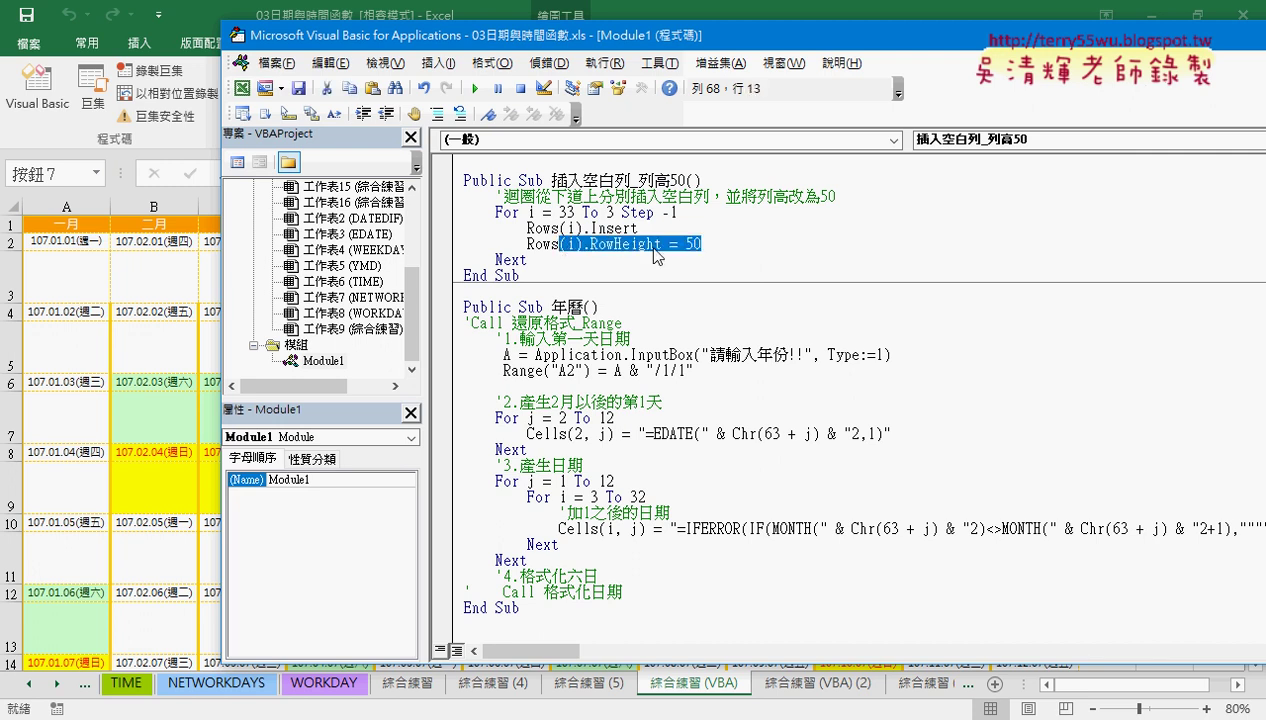
key("Delete")
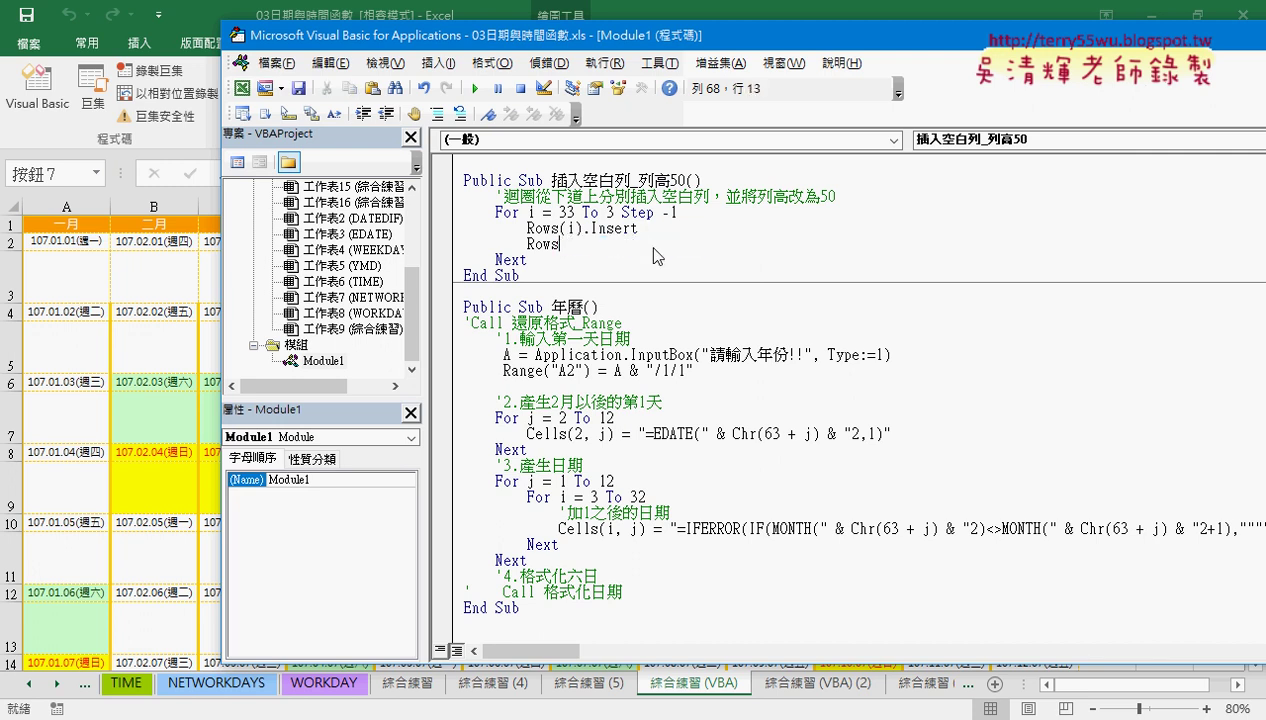
- Retype the statement as Rows(i).RowHeight =50 and check blank row 3's height
type(".r")
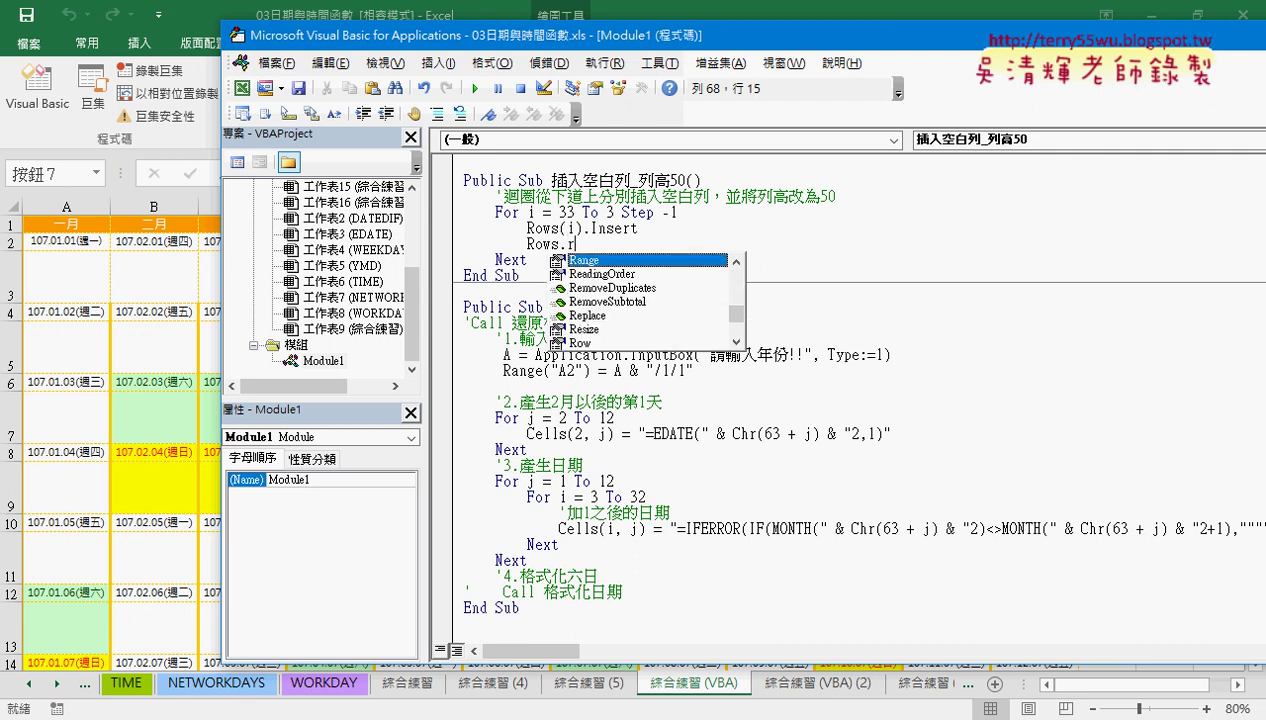
type("o")
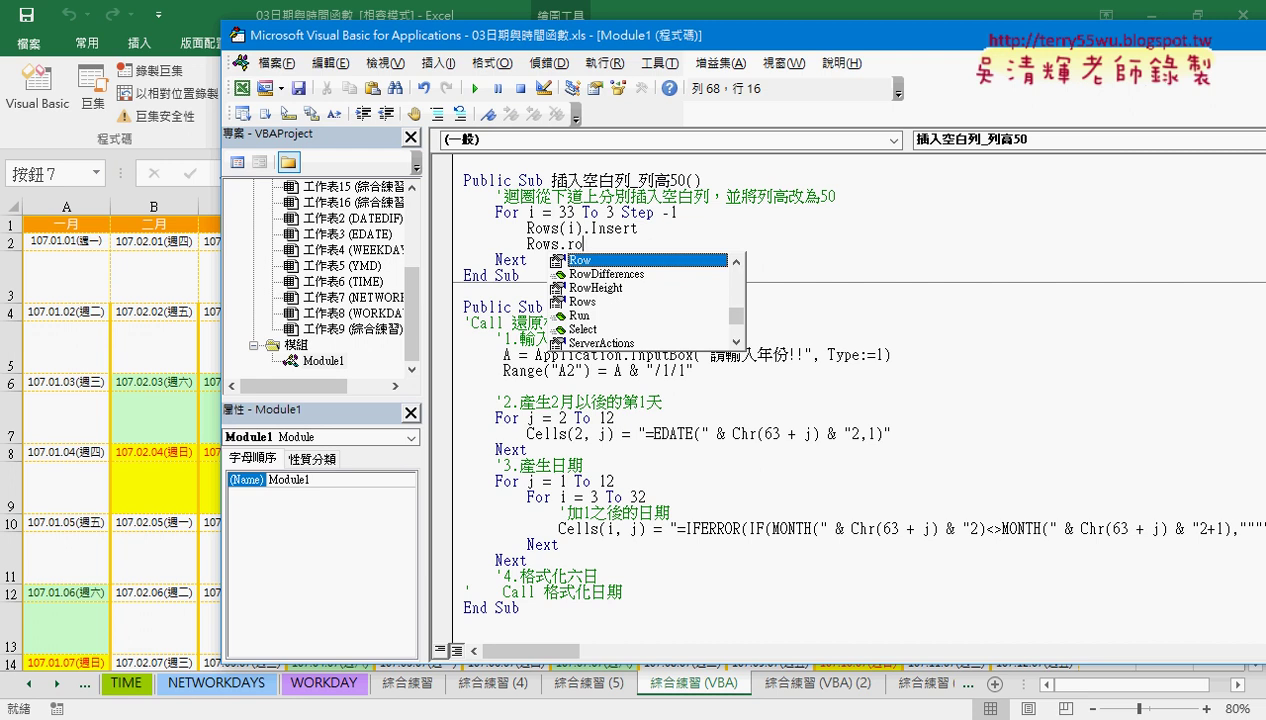
key("Down")
key("Down")
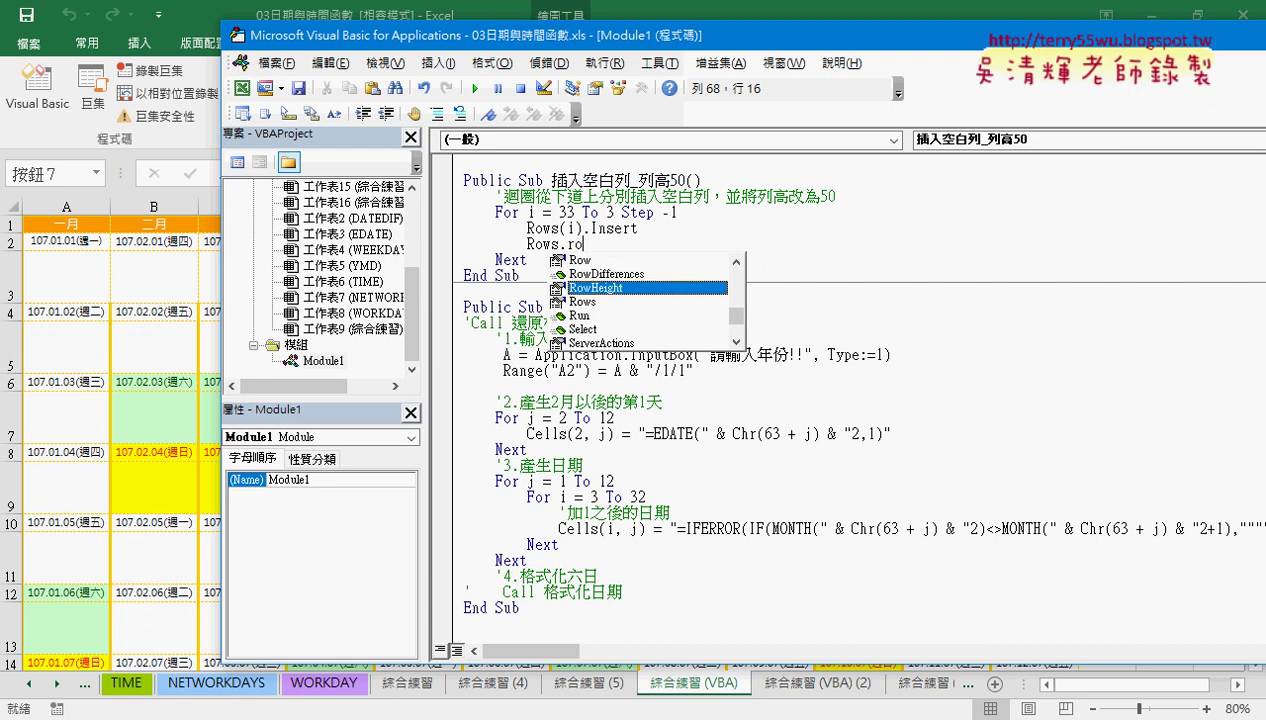
key("Left")
key("Left")
key("Left")
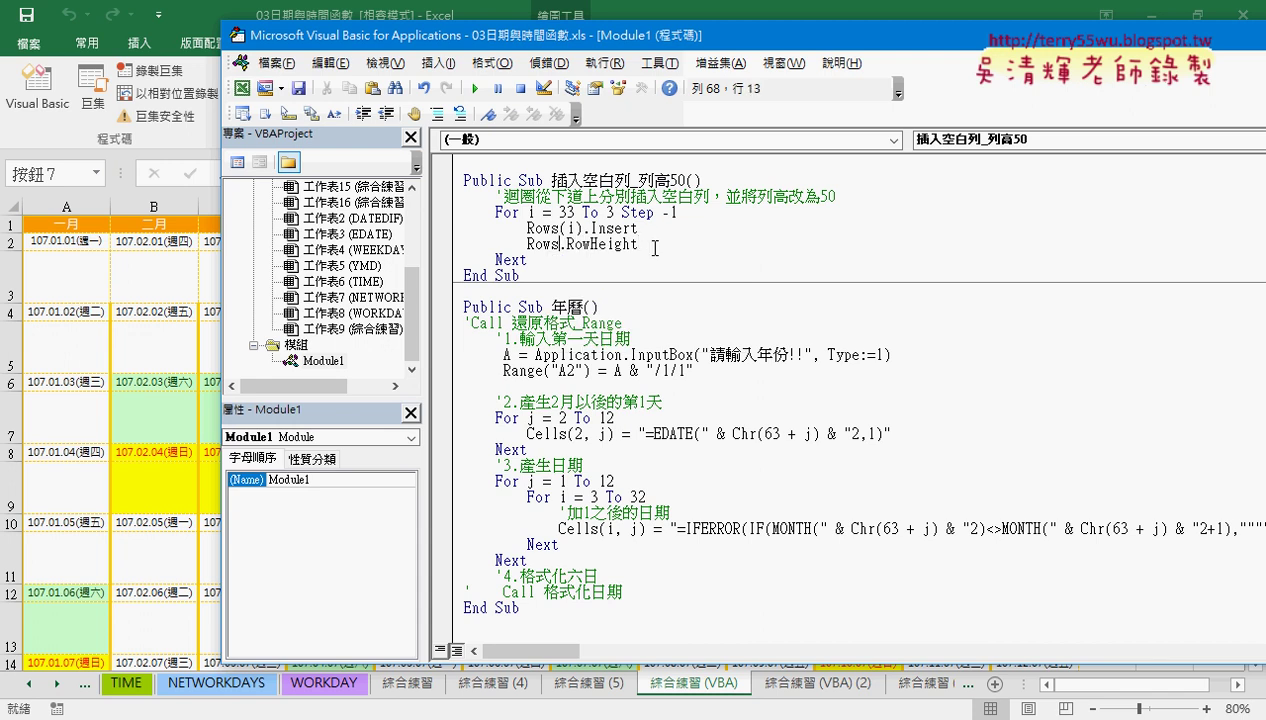
type("(")
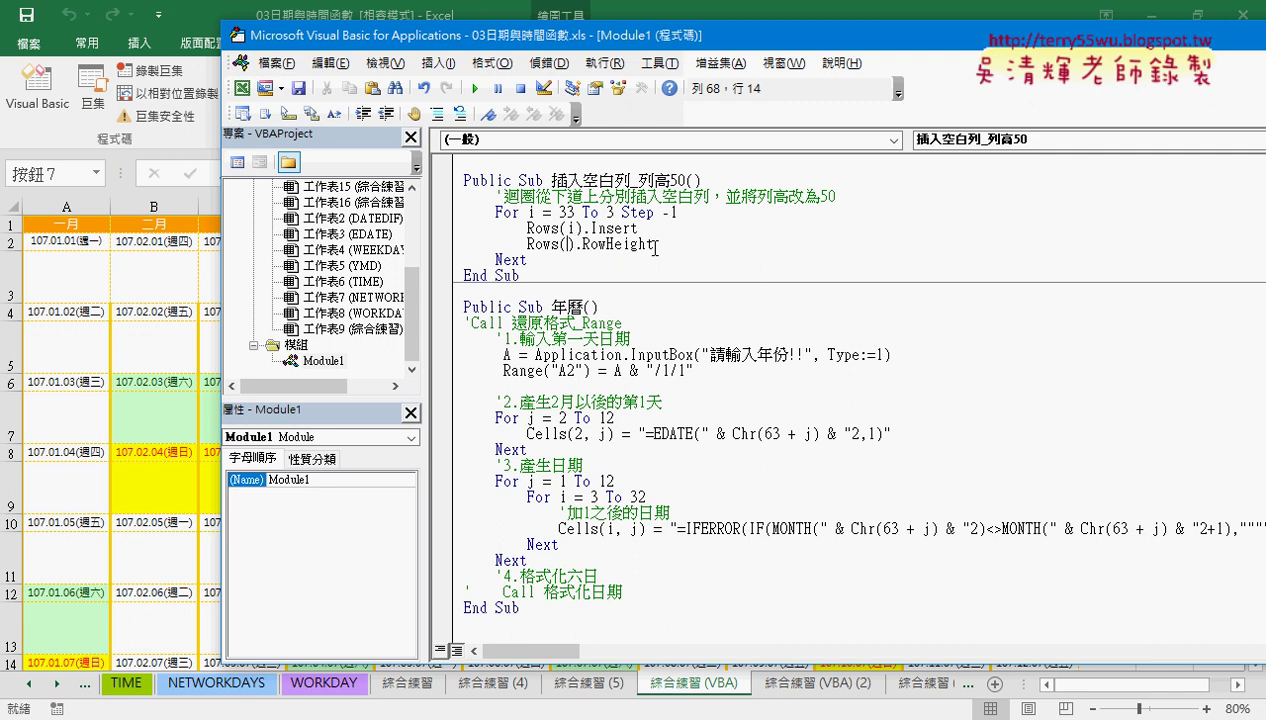
type("i)")
key("Left")
left_click(701, 247)
type("=")
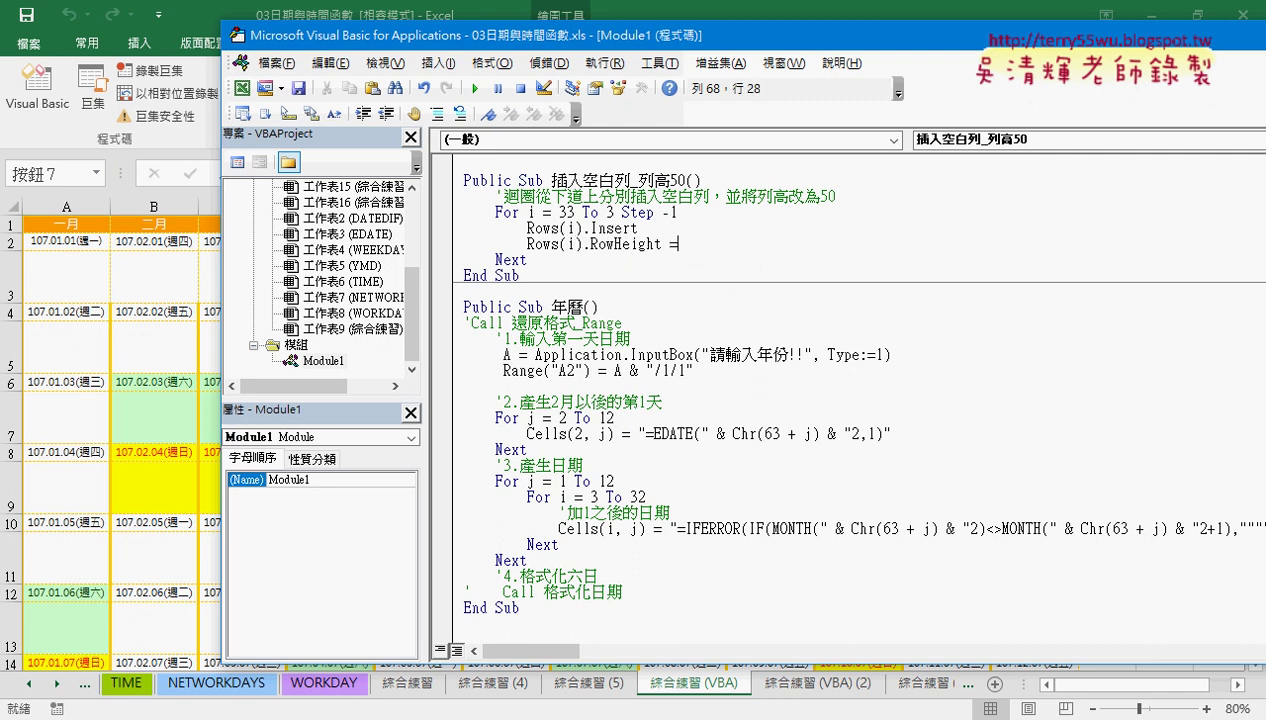
type("50")
left_click(61, 279)
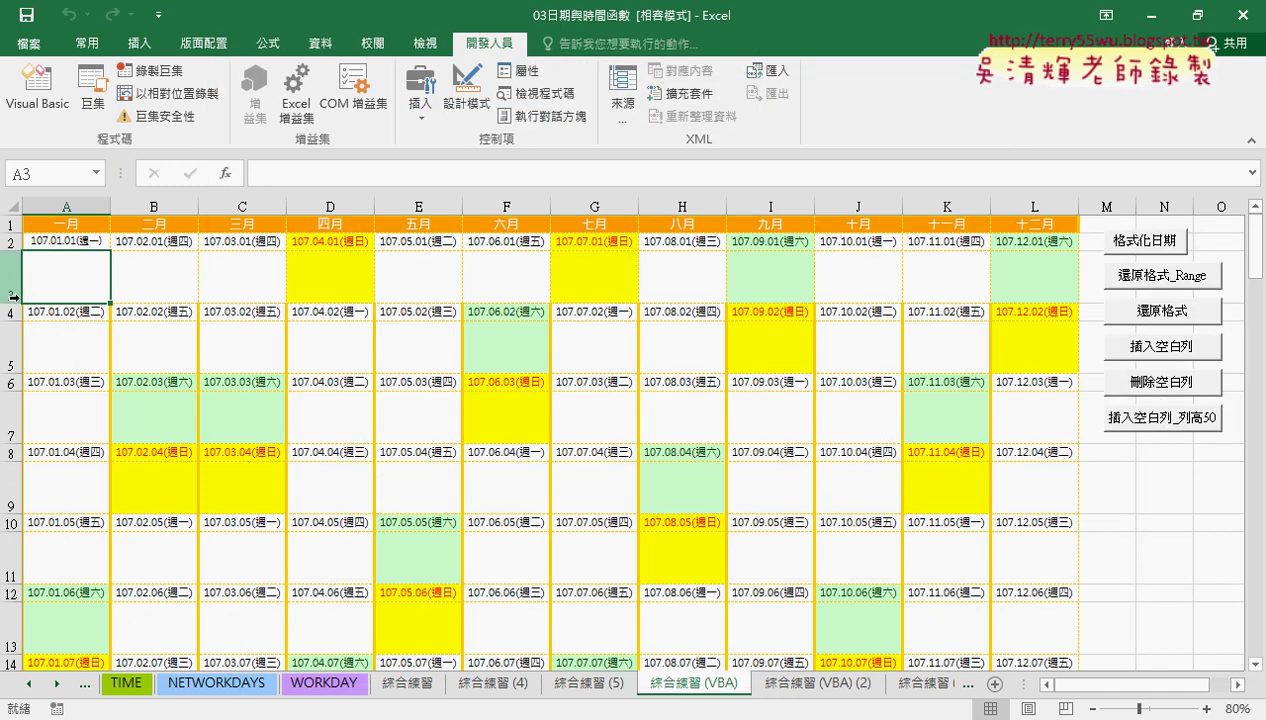
left_click_drag(20, 302, 15, 303)
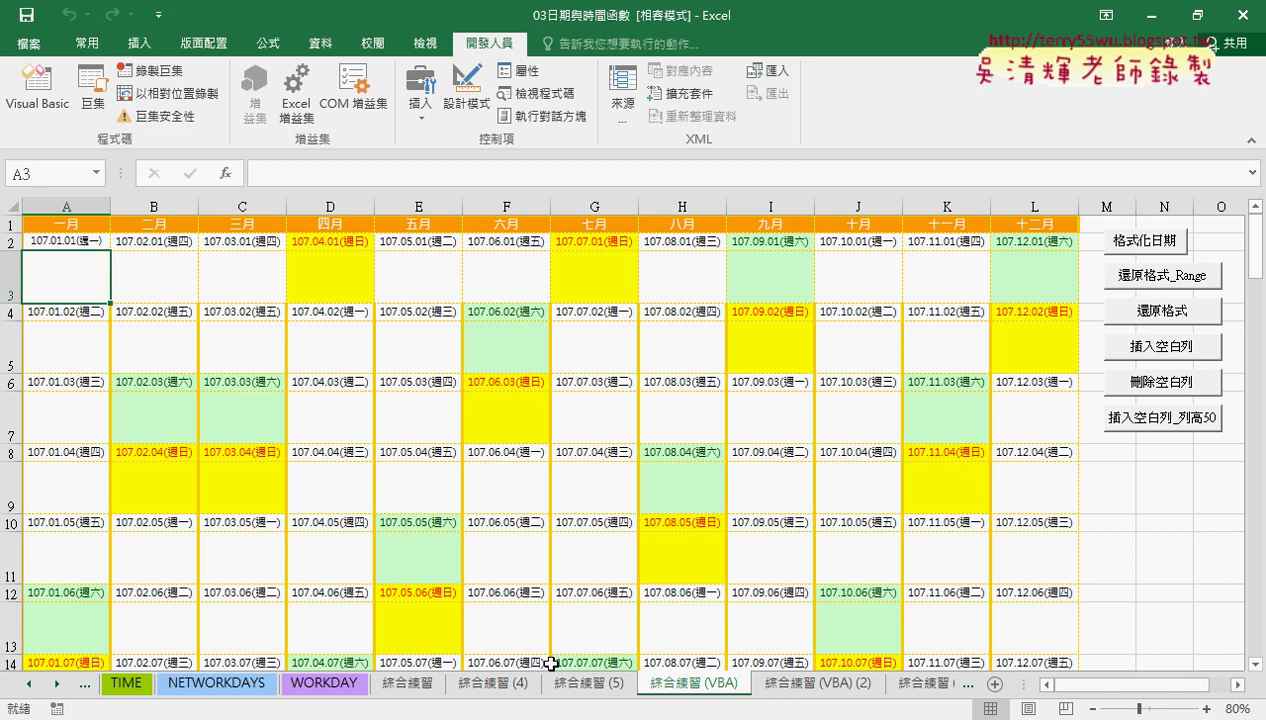
mouse_move(490, 712)
left_click(515, 680)
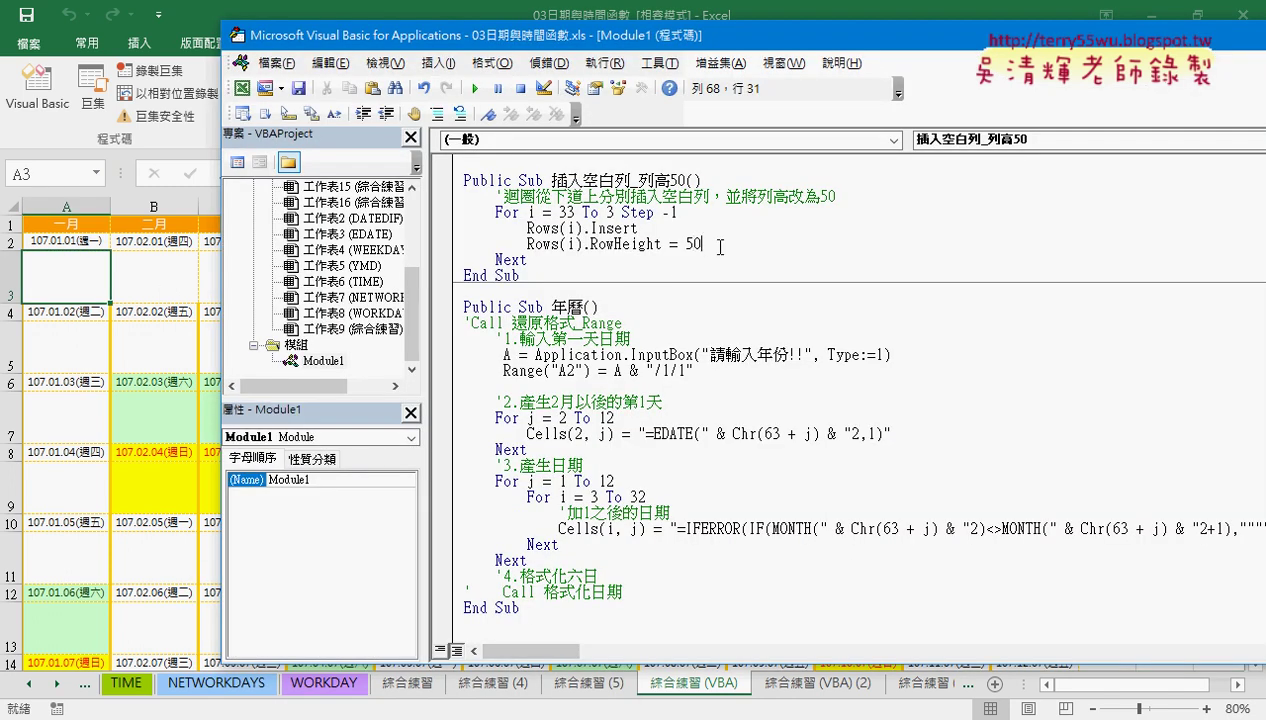
left_click(692, 15)
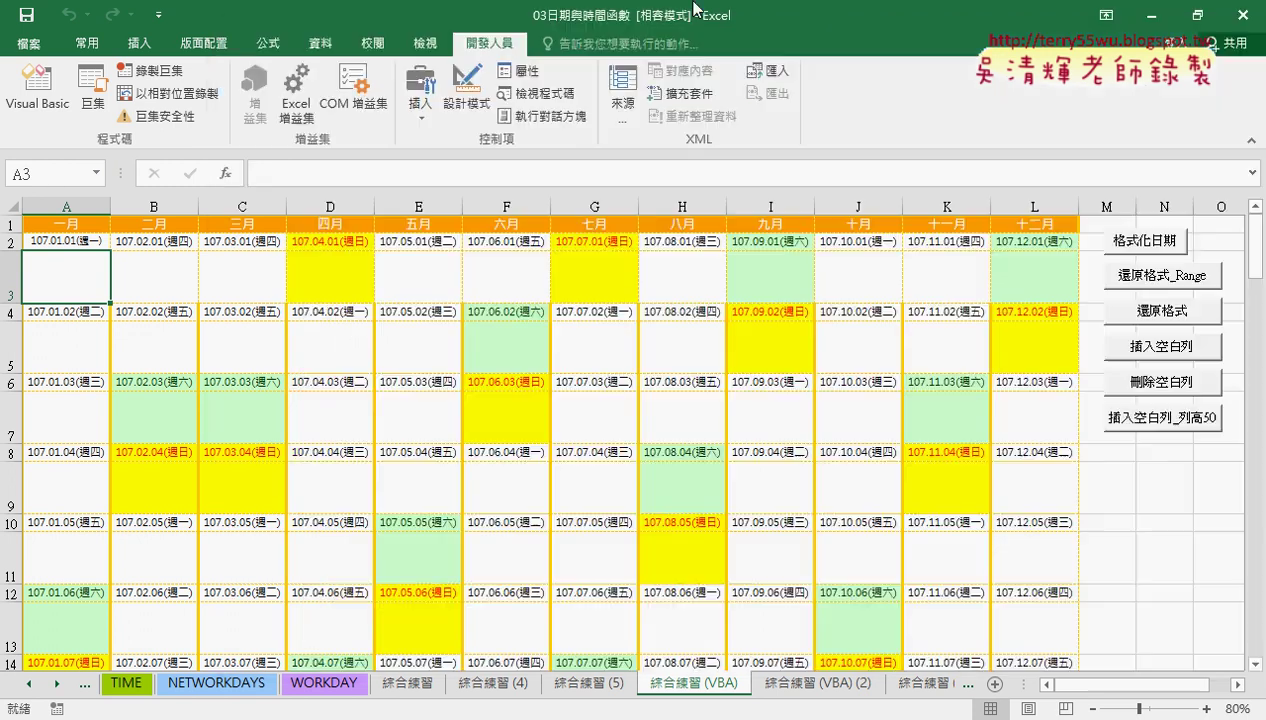
left_click(1202, 490)
- Remove the blank rows with 刪除空白列 and inspect cell J13's IFERROR(IF(MONTH…)) date formula
left_click(1155, 385)
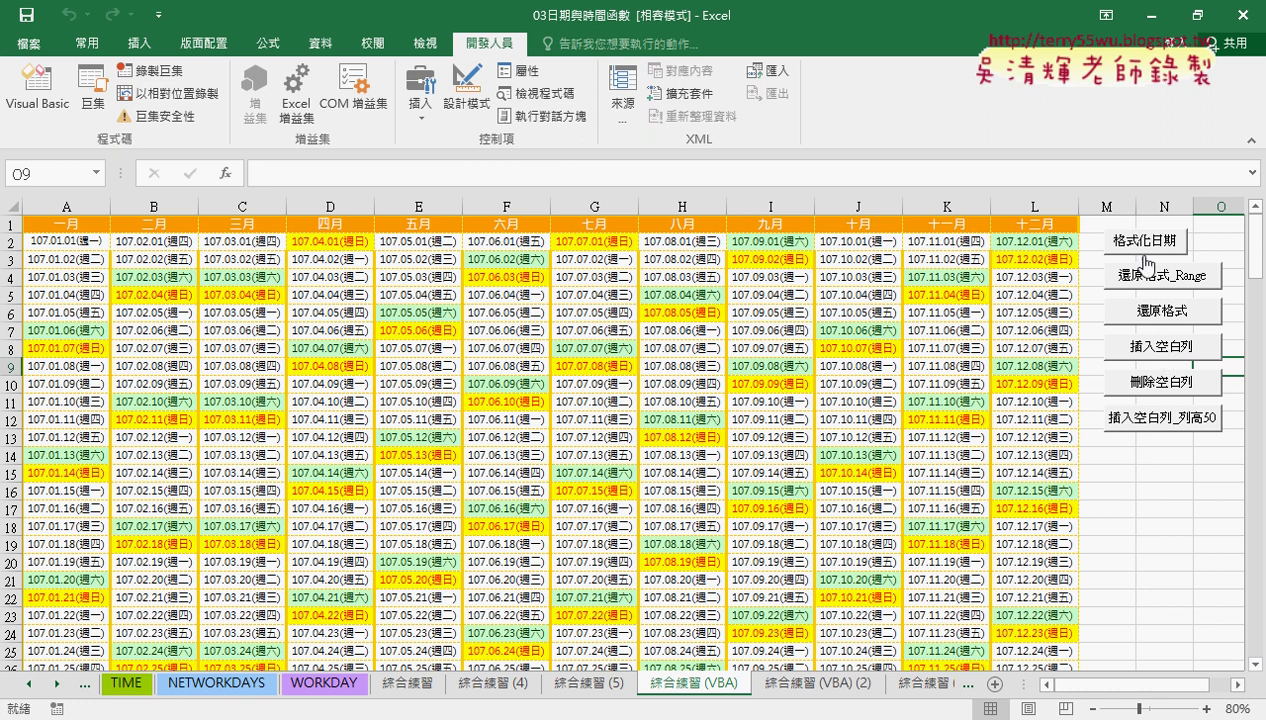
mouse_move(363, 715)
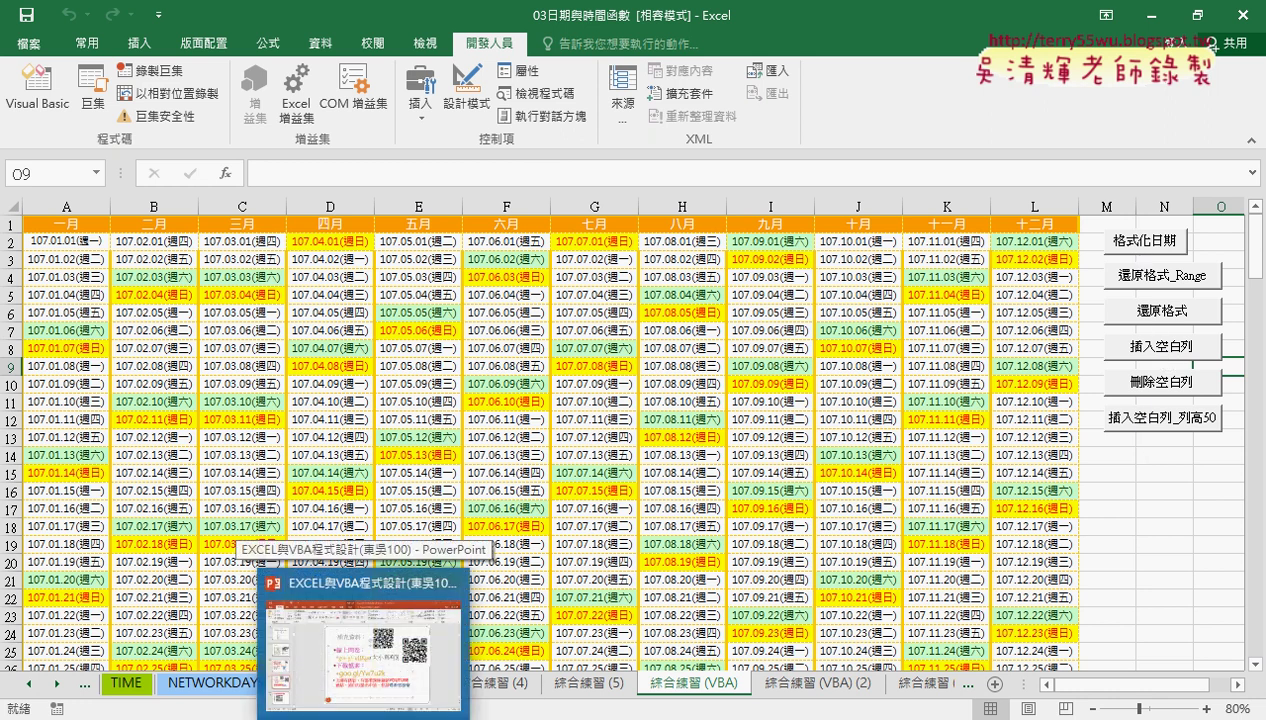
left_click(855, 446)
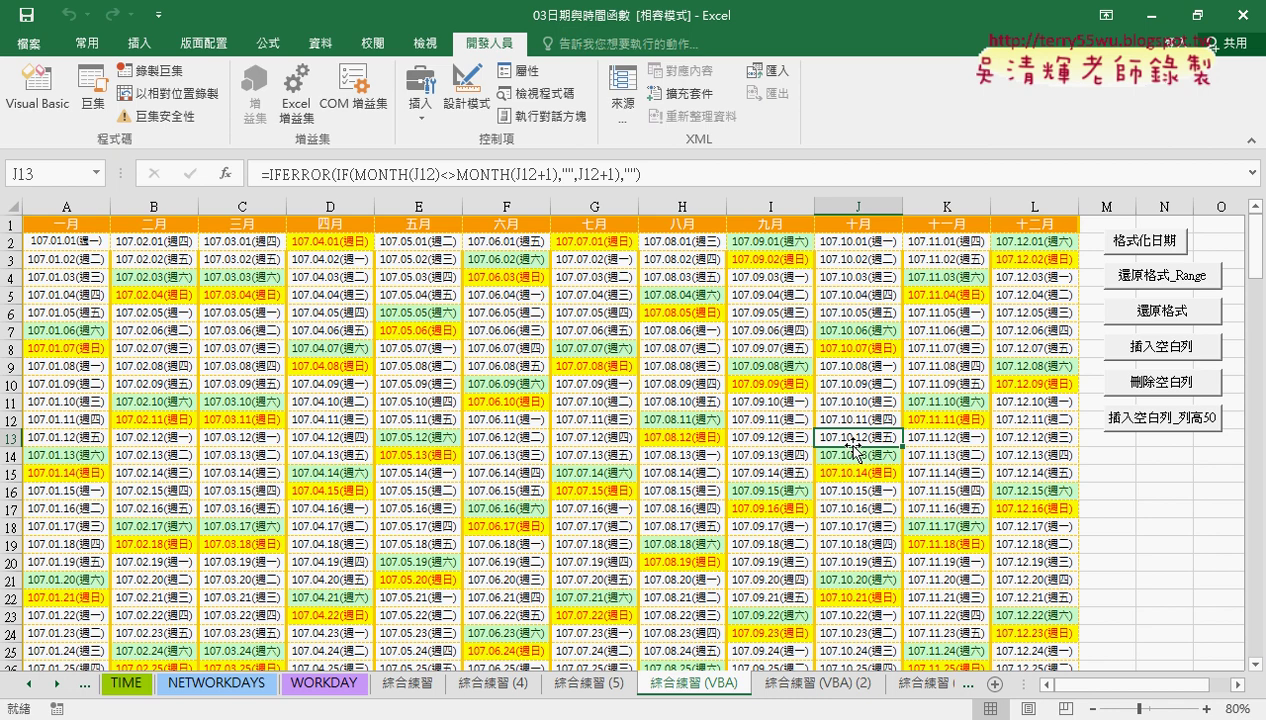
- Select B2:L2 to review the =EDATE(A2,1)-style month starts 107.02.01 through 107.12.01
mouse_move(170, 243)
left_mouse_down()
mouse_move(233, 254)
mouse_move(1045, 239)
left_mouse_up()
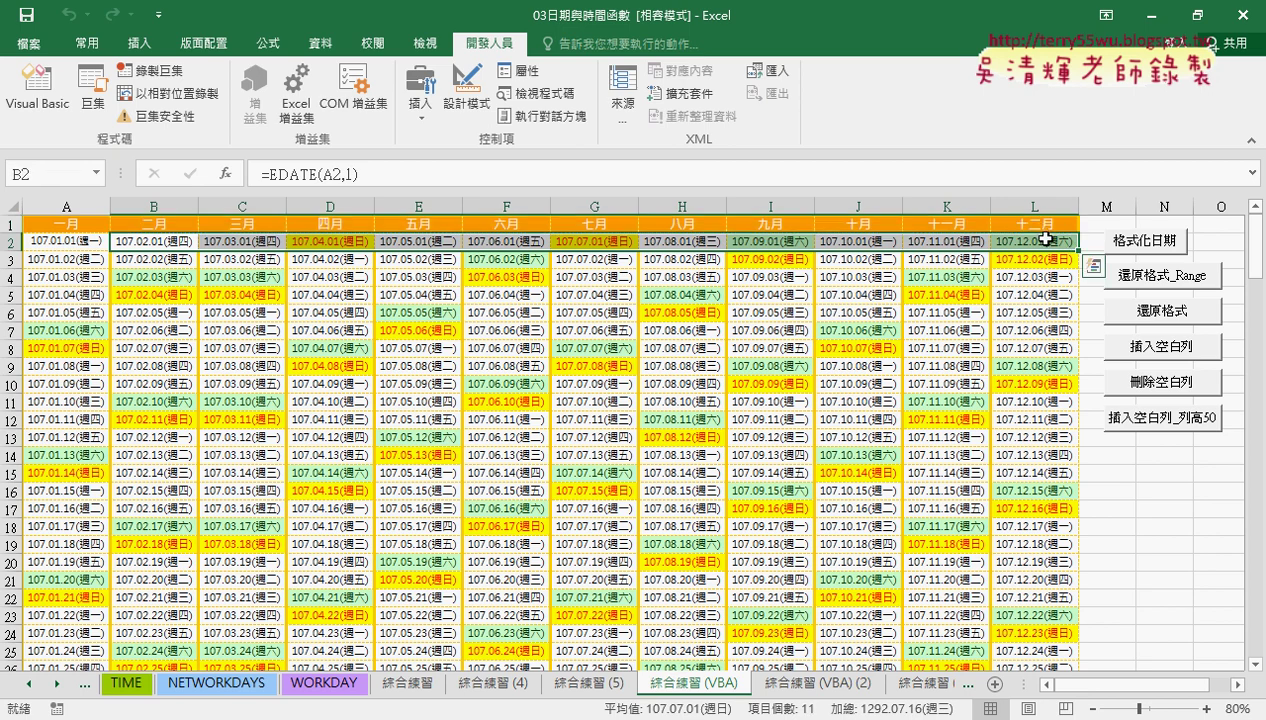